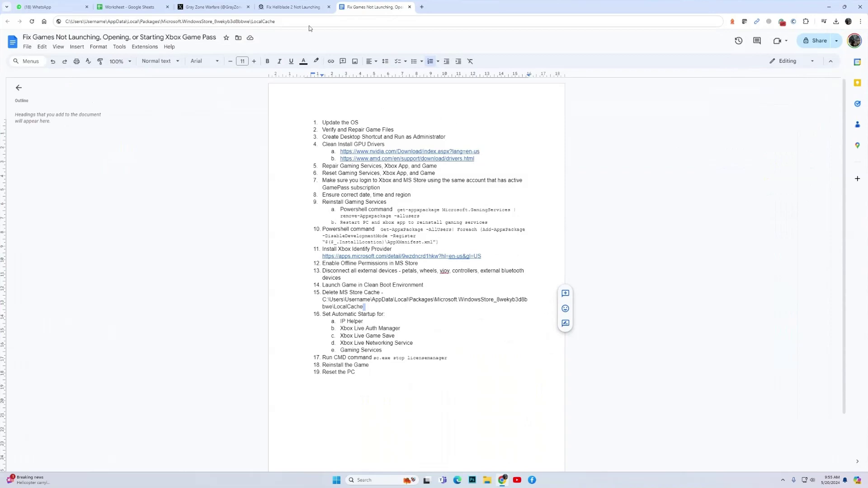
# Skim the Hellblade 2 article's sections on game file verification, admin permission and GPU drivers, and return to the fixes document
pyautogui.click(298, 7)
pyautogui.scroll(-4, 459, 332)
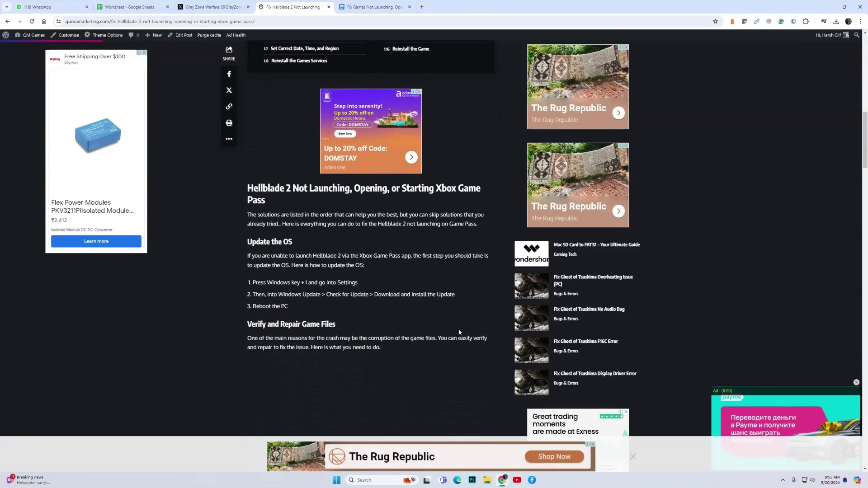
pyautogui.scroll(-1, 454, 326)
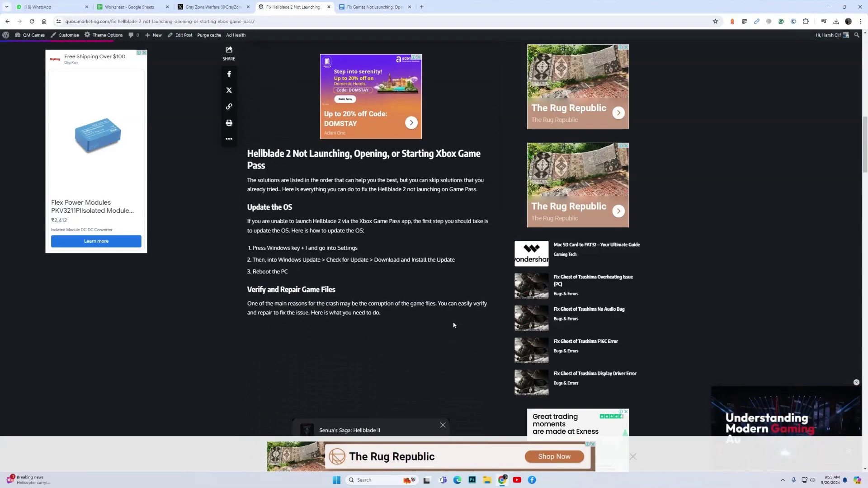
pyautogui.scroll(-8, 433, 324)
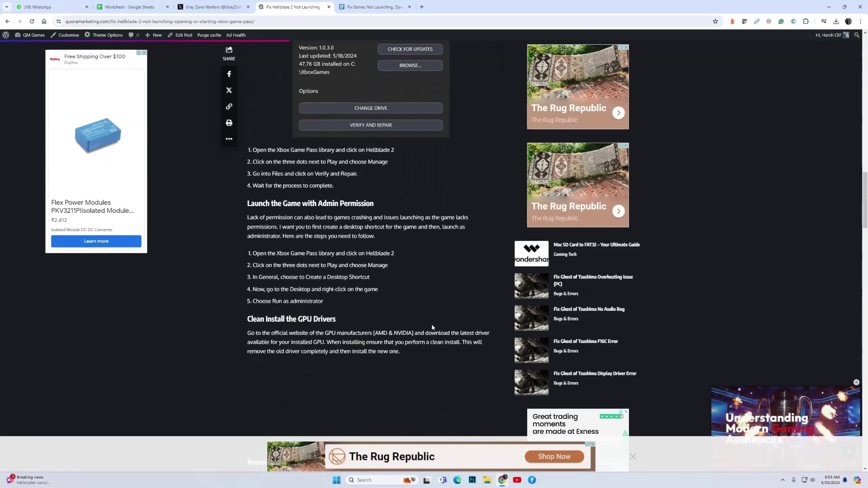
pyautogui.scroll(-1, 430, 322)
pyautogui.scroll(3, 430, 322)
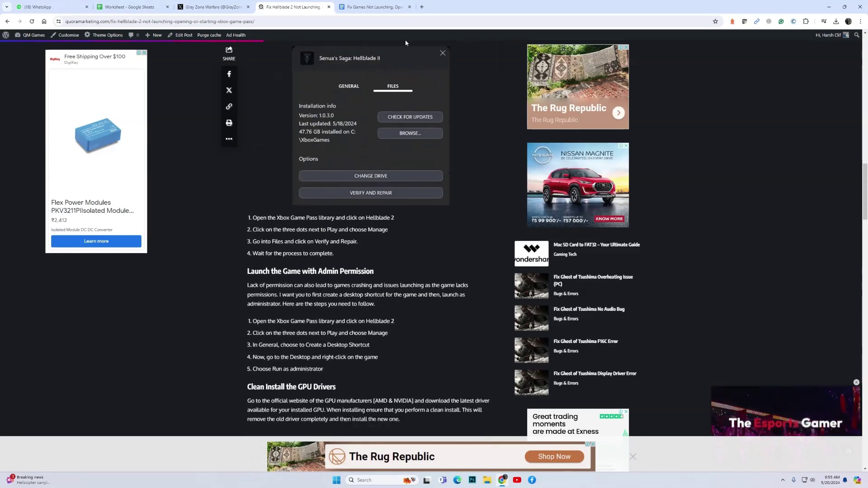
pyautogui.click(372, 8)
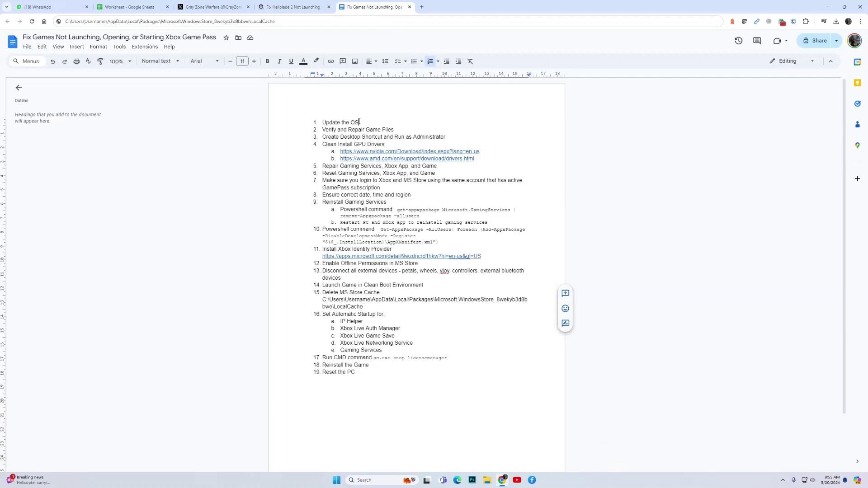
# Highlight the "Update the OS" item in the list and check for updates in Windows Update
pyautogui.moveTo(359, 122); pyautogui.dragTo(323, 123)
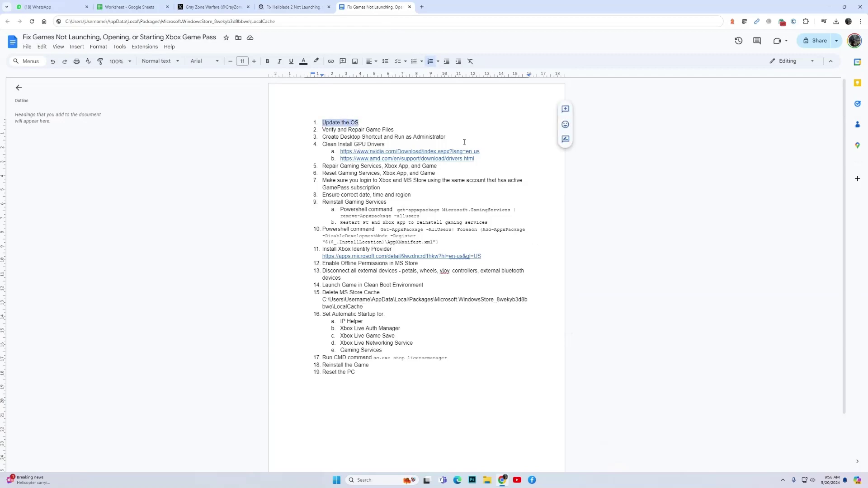
pyautogui.press('super+i')
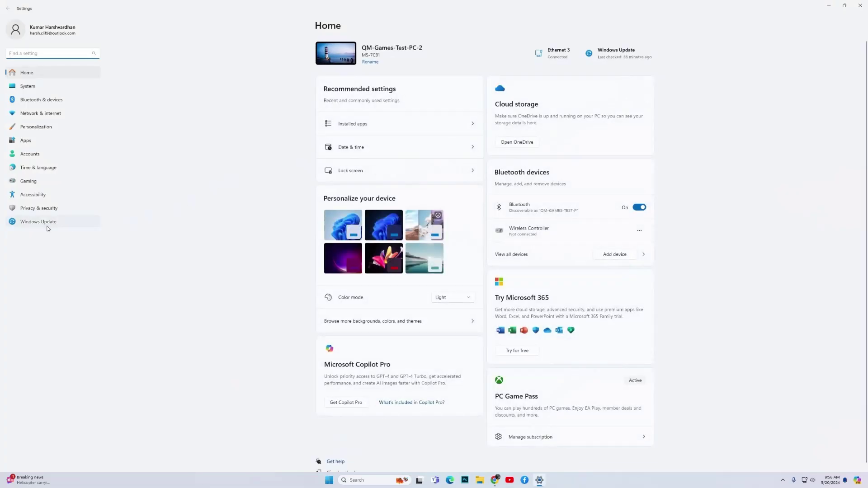
pyautogui.click(41, 222)
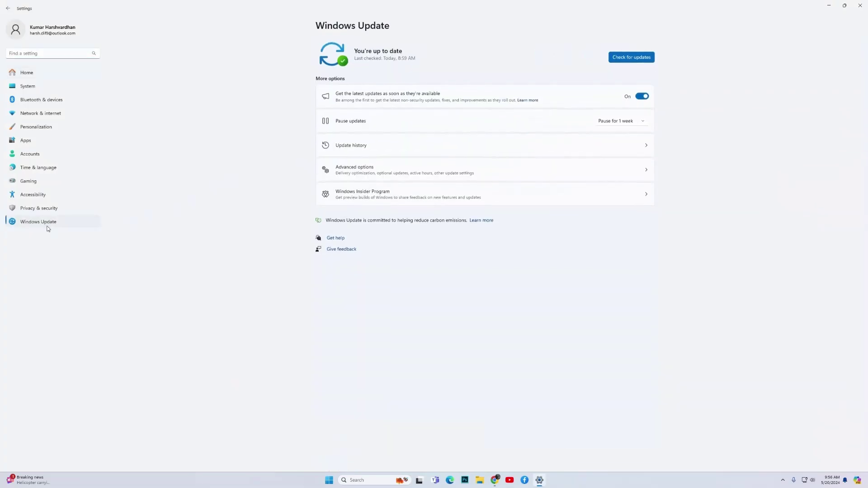
pyautogui.click(635, 58)
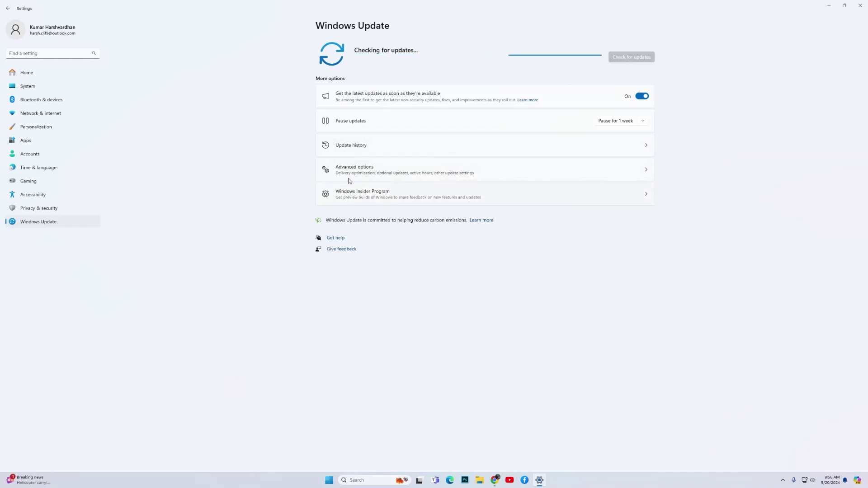
# Look through the optional updates under Windows Update's advanced options and close Settings
pyautogui.click(375, 169)
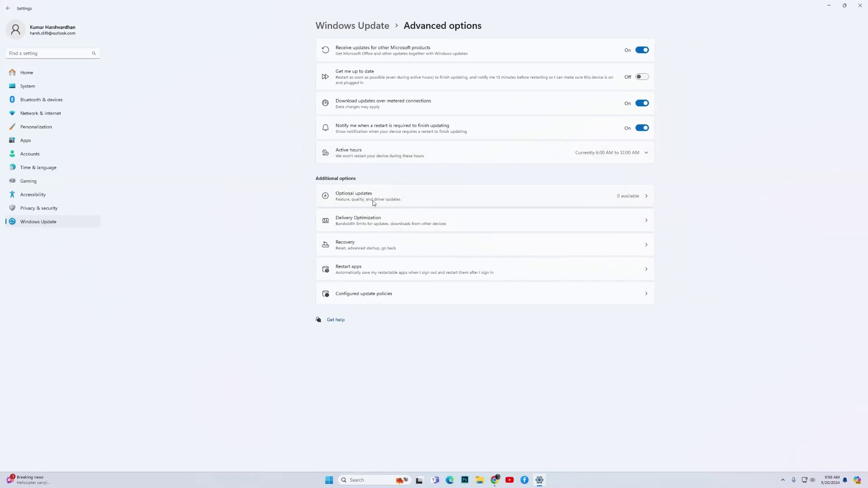
pyautogui.click(390, 202)
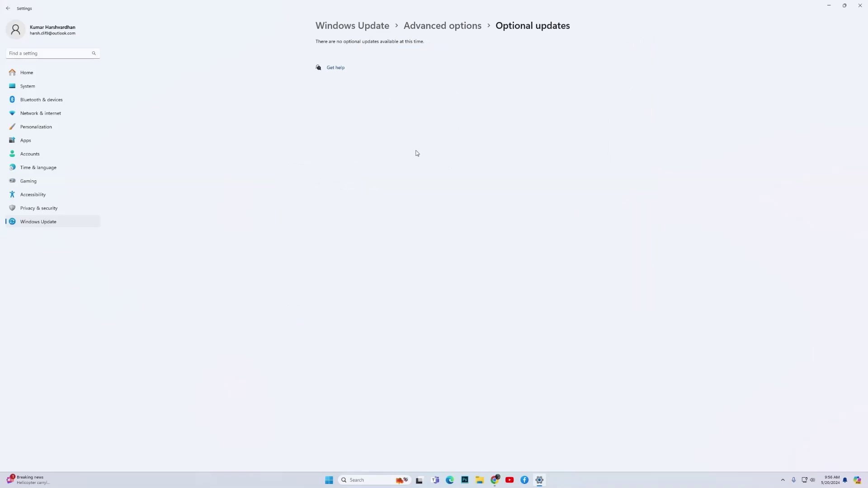
pyautogui.click(860, 6)
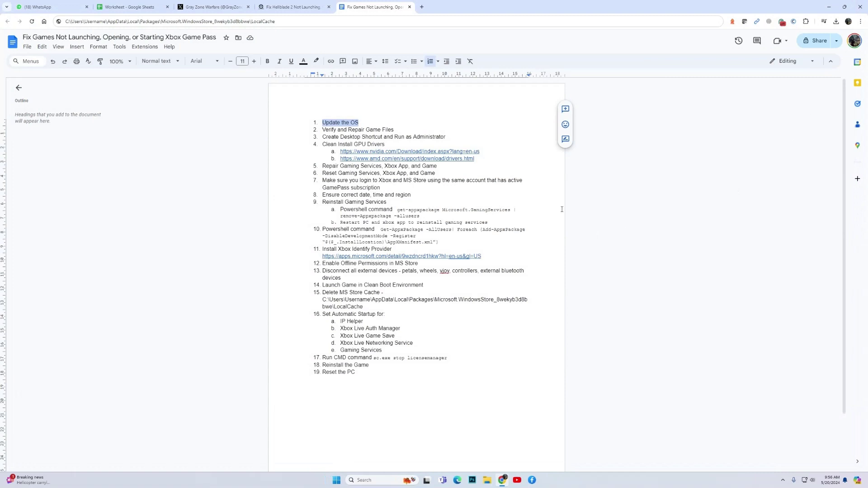
# Highlight the "Verify and Repair Game Files" item, launch the Xbox app in a window, and open Senua's Saga: Hellblade II from My Library
pyautogui.moveTo(323, 131); pyautogui.dragTo(397, 129)
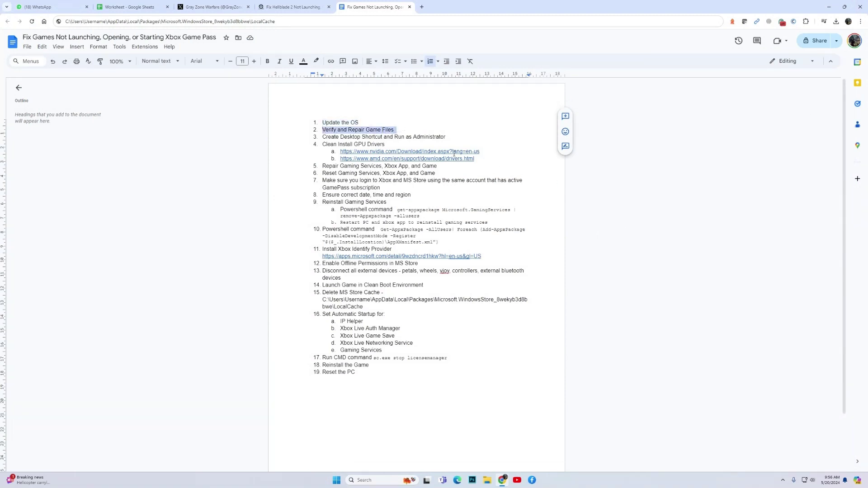
pyautogui.click(379, 479)
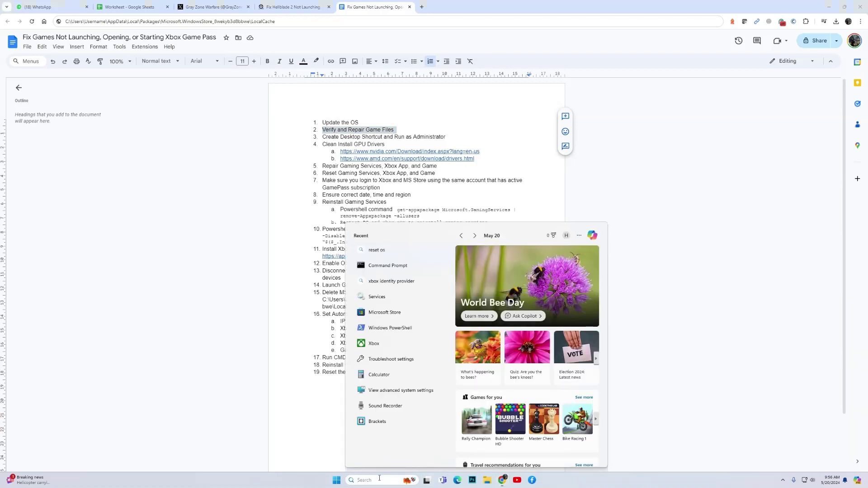
pyautogui.click(380, 344)
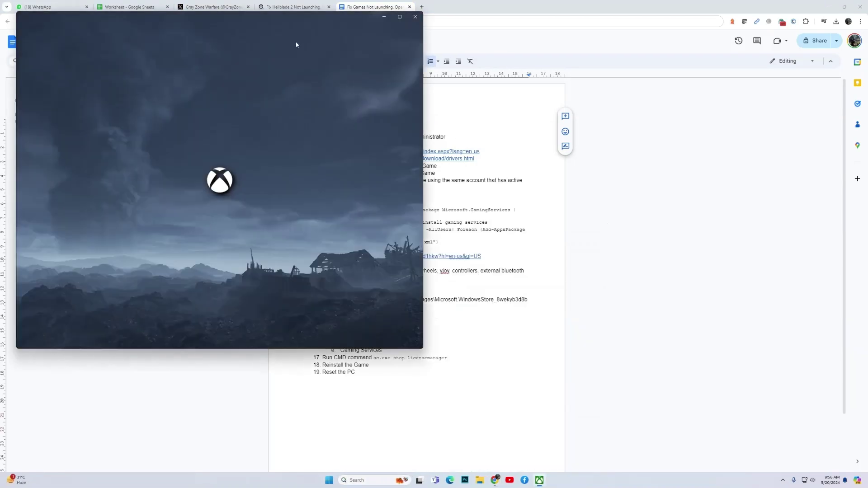
pyautogui.moveTo(281, 19); pyautogui.dragTo(552, 89)
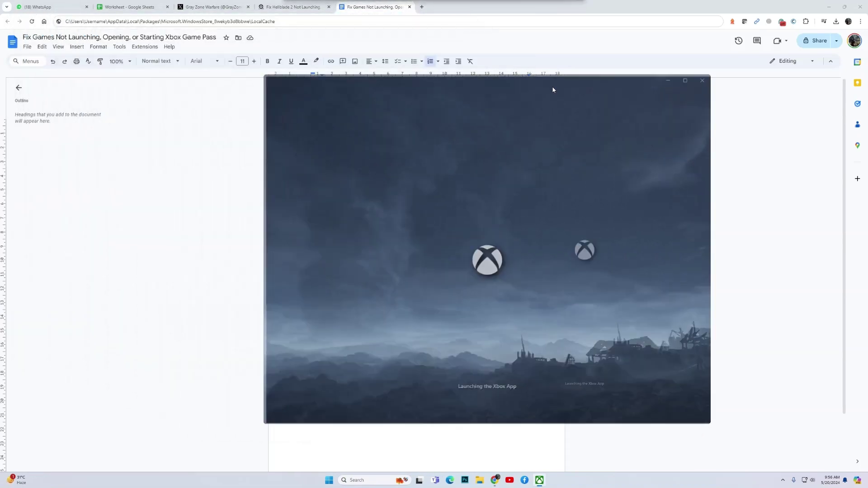
pyautogui.doubleClick(552, 89)
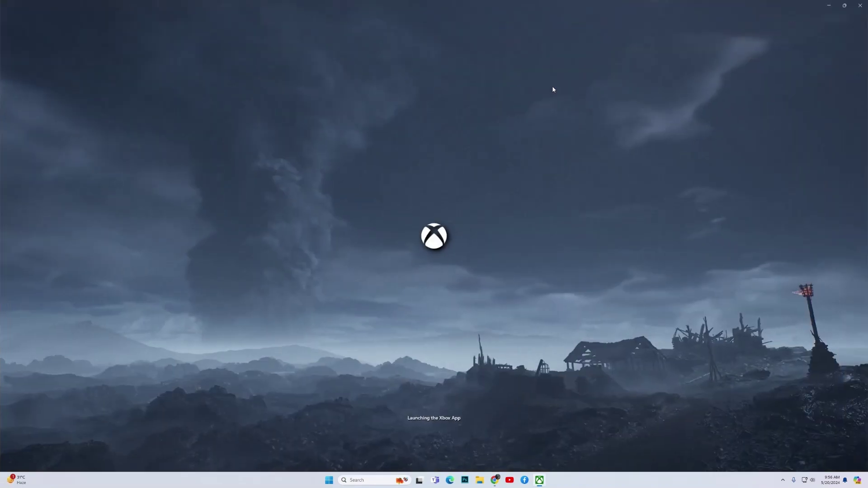
pyautogui.click(847, 8)
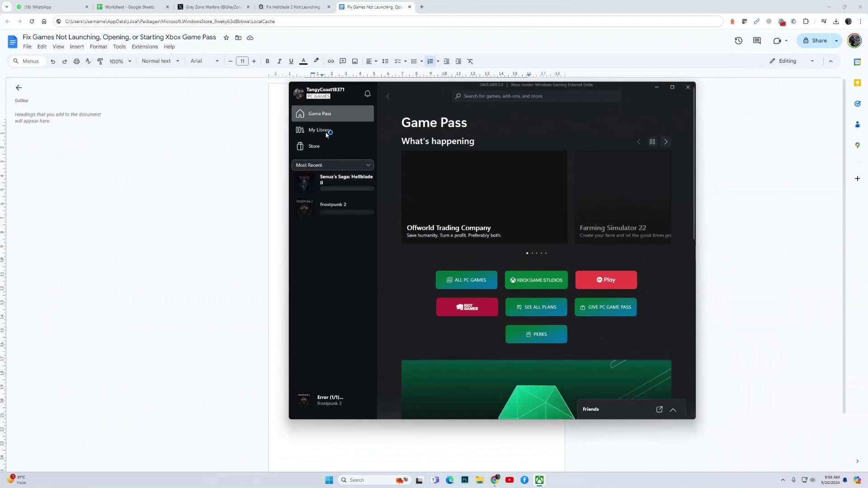
pyautogui.click(326, 131)
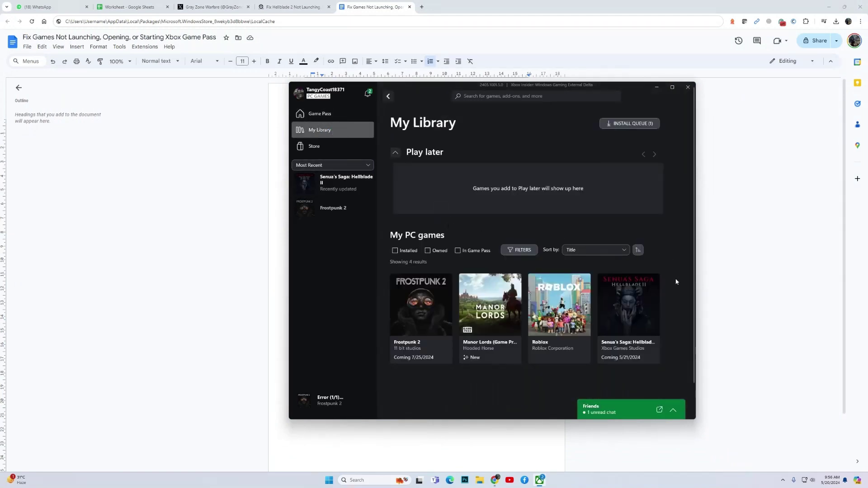
pyautogui.click(631, 311)
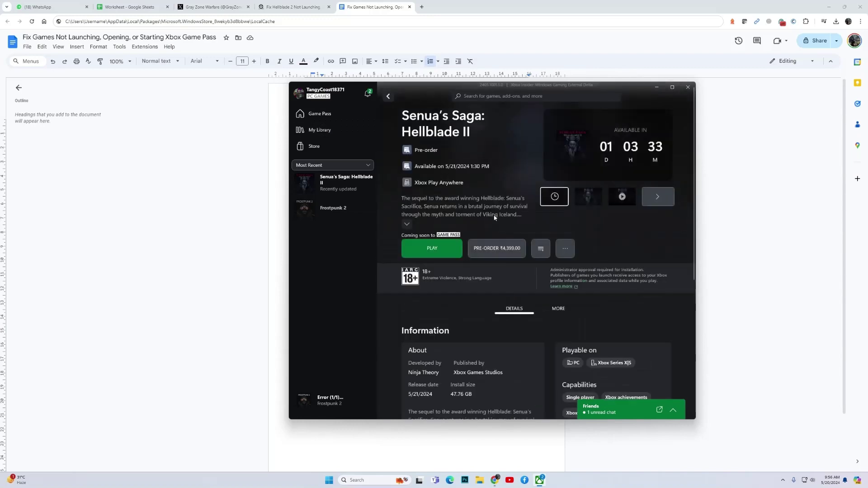
# Verify and repair the files of Senua's Saga: Hellblade II through its management options, and close the Xbox window
pyautogui.click(567, 250)
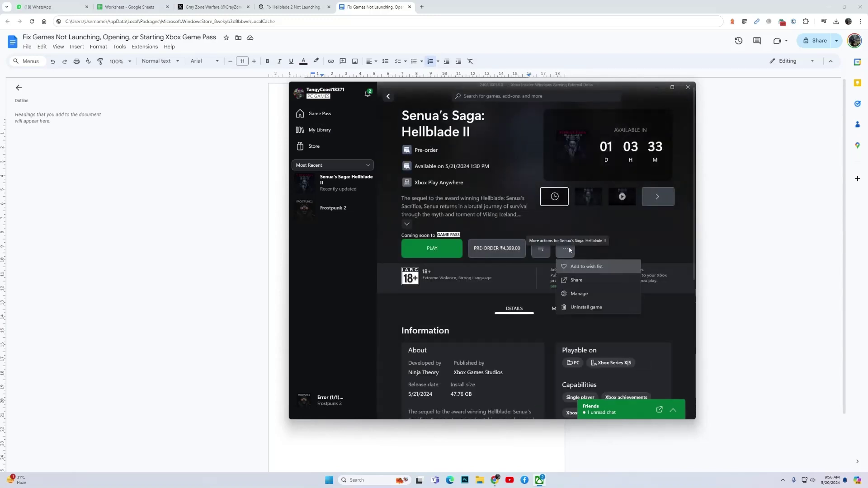
pyautogui.click(586, 295)
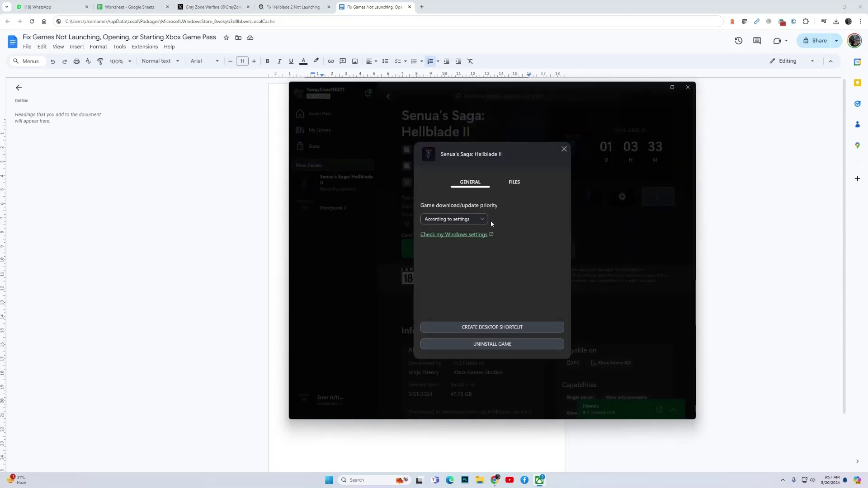
pyautogui.click(520, 184)
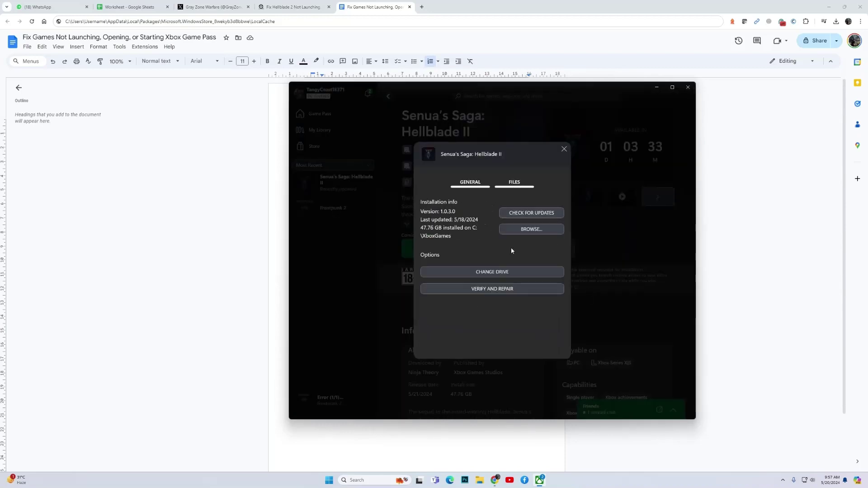
pyautogui.click(495, 290)
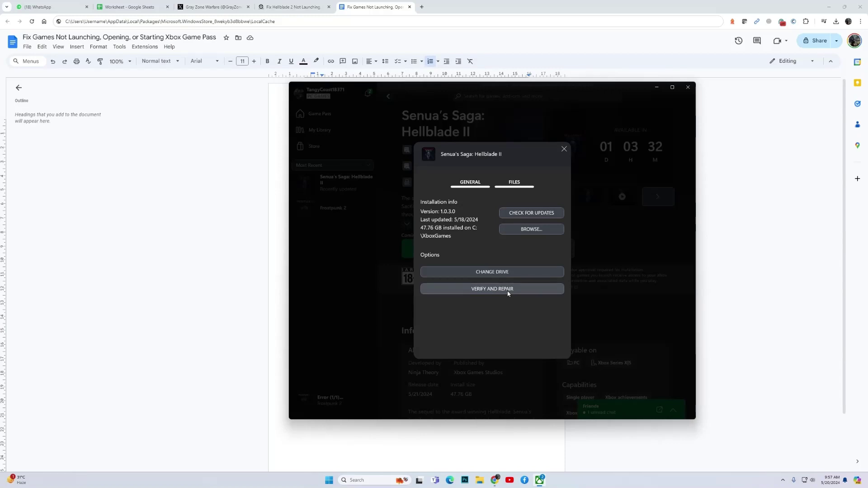
pyautogui.click(564, 149)
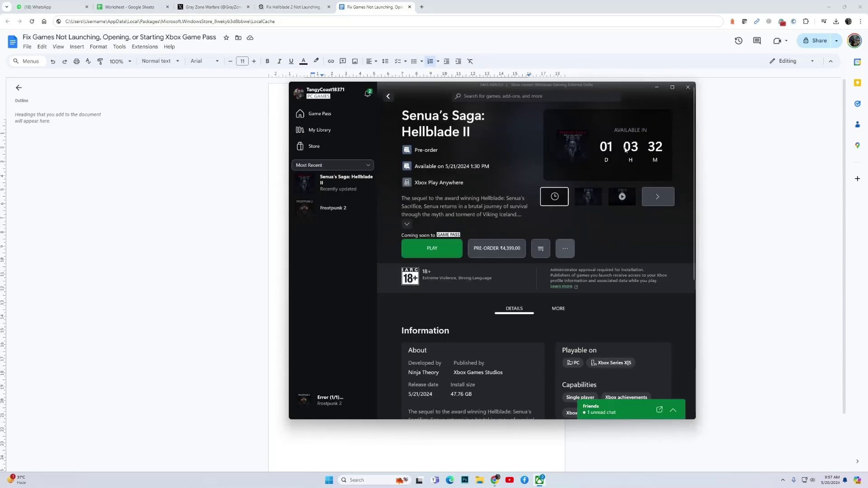
pyautogui.click(688, 87)
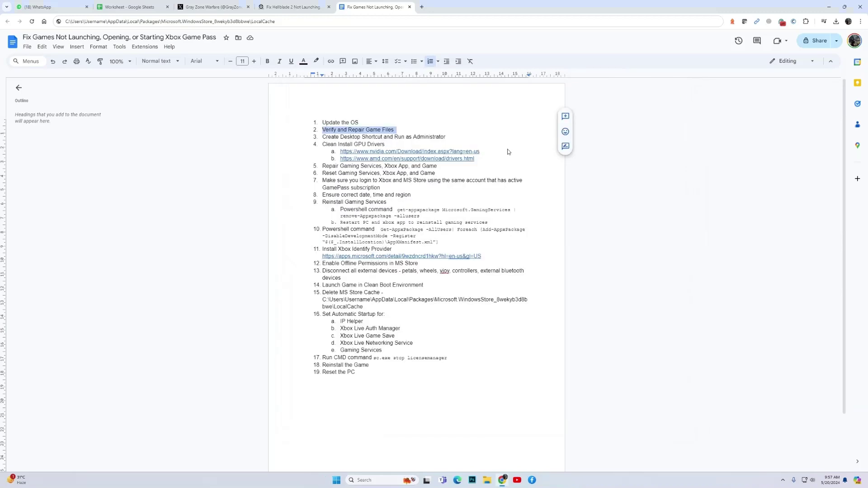
# Mark the list item about creating a desktop shortcut, and reopen the Xbox app in a window over the document
pyautogui.moveTo(323, 137); pyautogui.dragTo(443, 138)
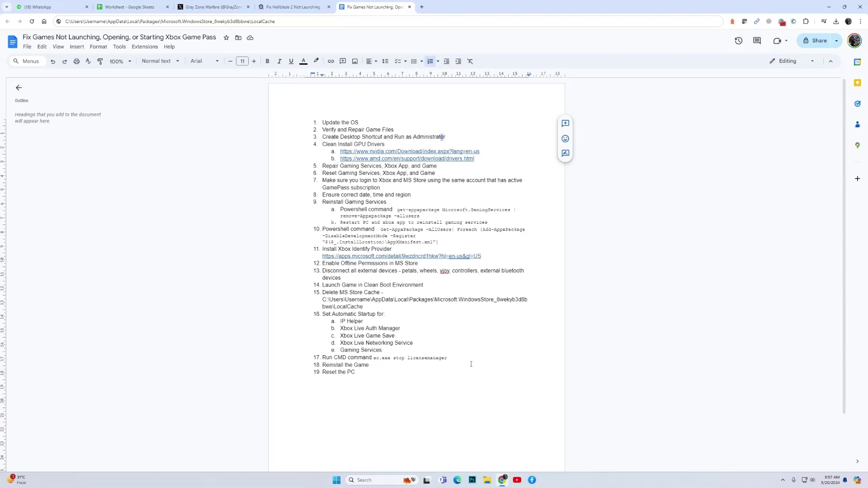
pyautogui.click(782, 480)
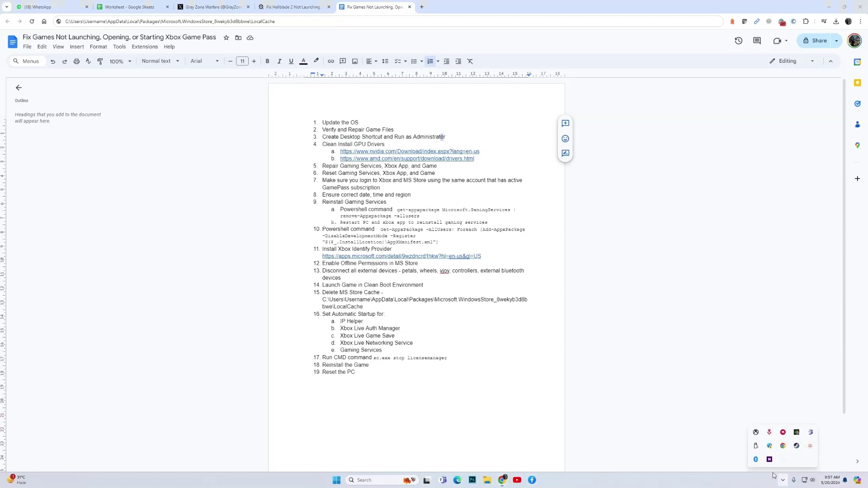
pyautogui.click(756, 432)
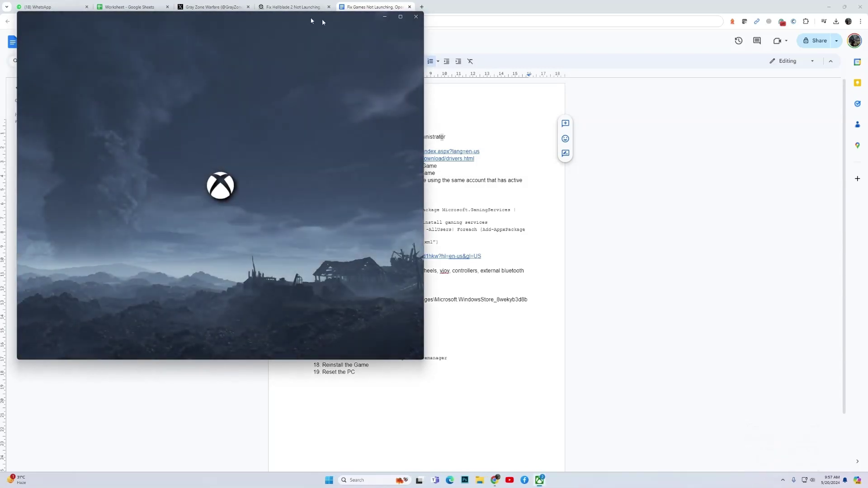
pyautogui.moveTo(313, 20); pyautogui.dragTo(560, 80)
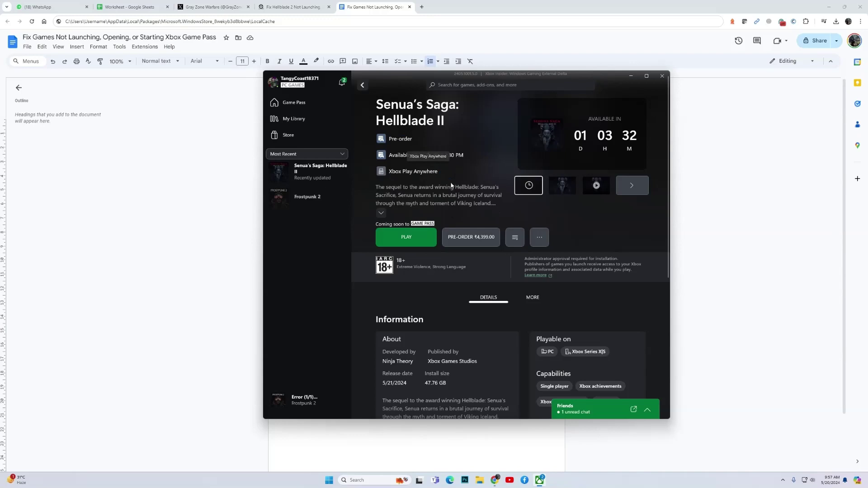
# Create a desktop shortcut for Senua's Saga: Hellblade II from its management options, and minimize the Xbox app
pyautogui.click(539, 237)
pyautogui.click(548, 283)
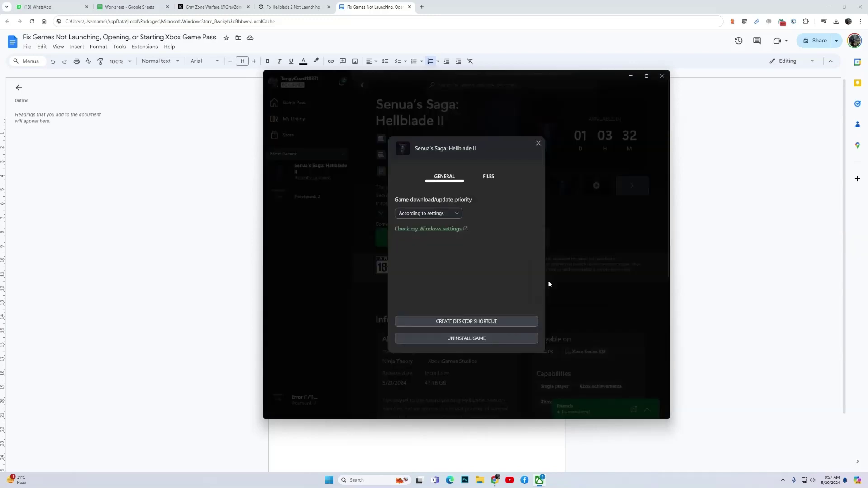
pyautogui.click(480, 323)
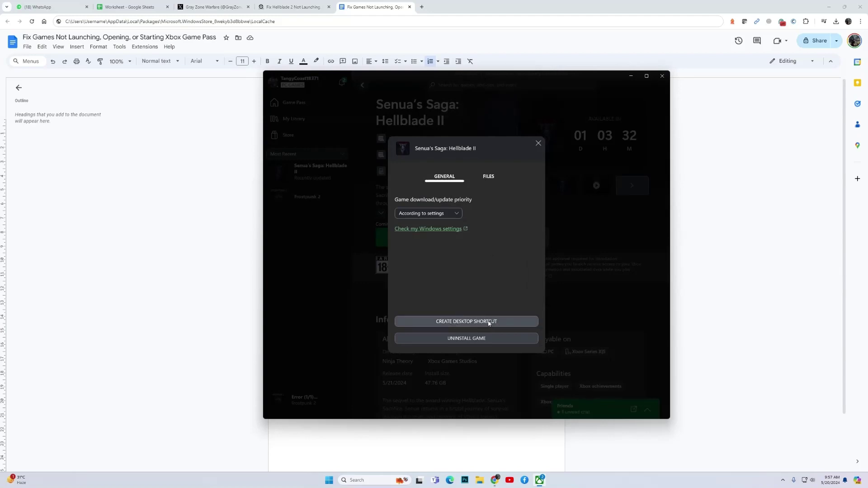
pyautogui.click(537, 143)
pyautogui.click(630, 76)
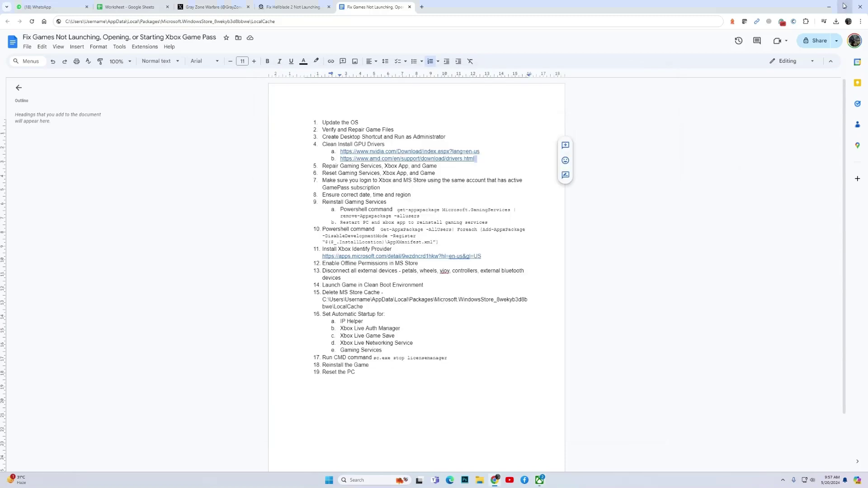
# Minimize the open windows and run the Senua's Saga: Hellblade II desktop shortcut as administrator
pyautogui.click(828, 6)
pyautogui.click(628, 83)
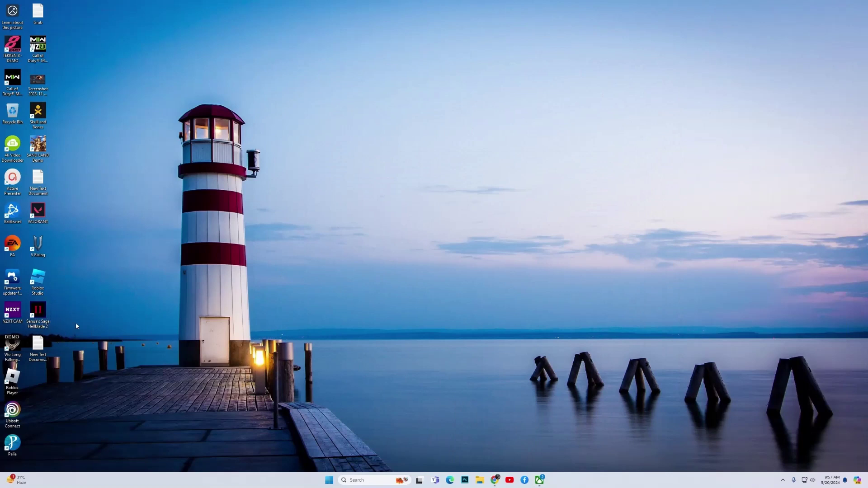
pyautogui.rightClick(41, 317)
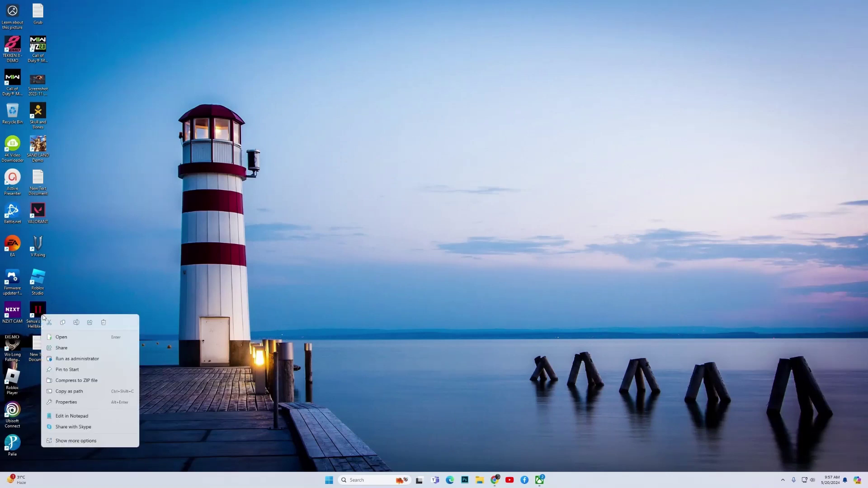
pyautogui.click(86, 360)
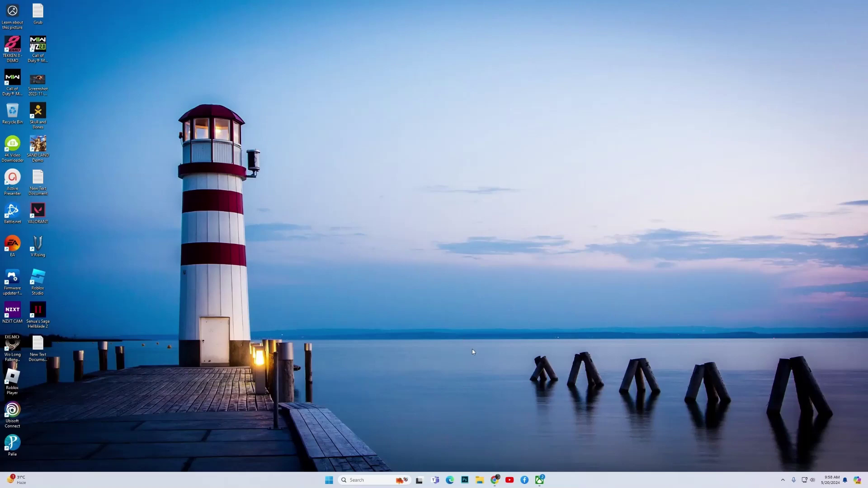
# Return to the checklist in the browser, highlight "Clean Install GPU Drivers", and open its NVIDIA and AMD driver links
pyautogui.click(495, 480)
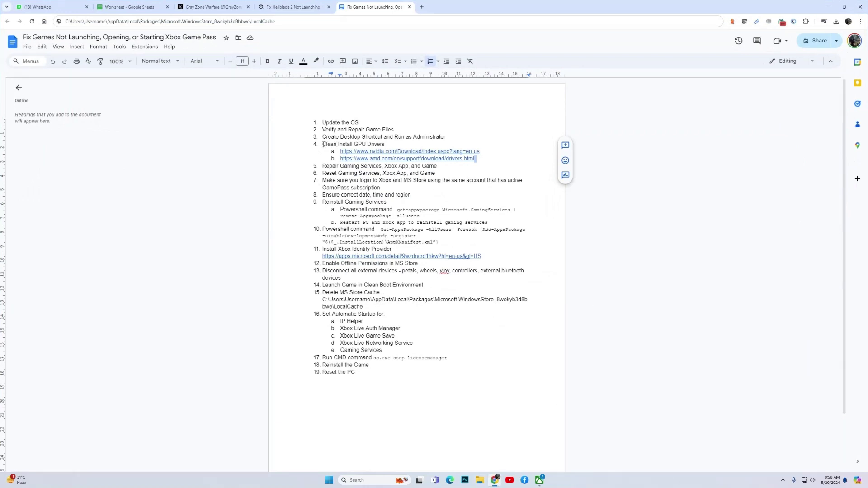
pyautogui.moveTo(324, 145); pyautogui.dragTo(387, 143)
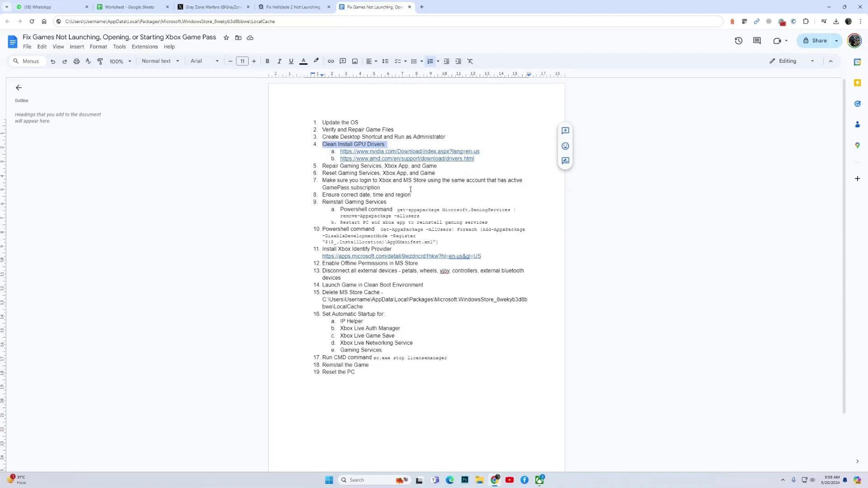
pyautogui.click(397, 151)
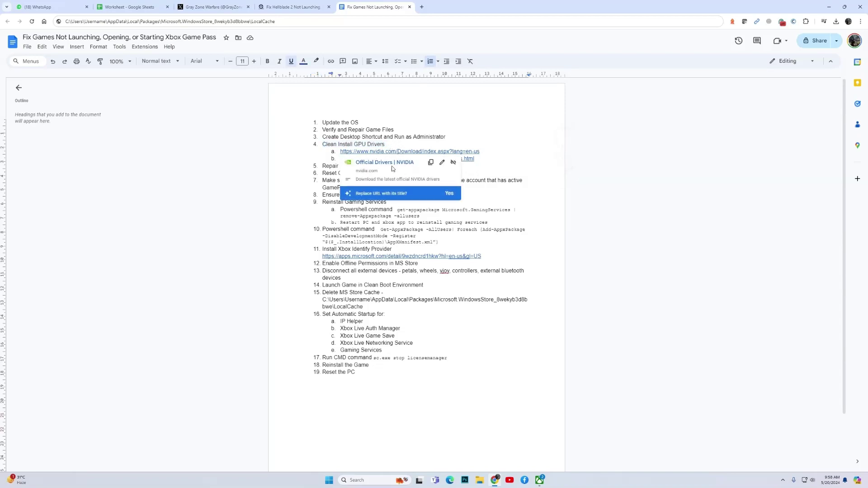
pyautogui.click(392, 166)
pyautogui.click(378, 8)
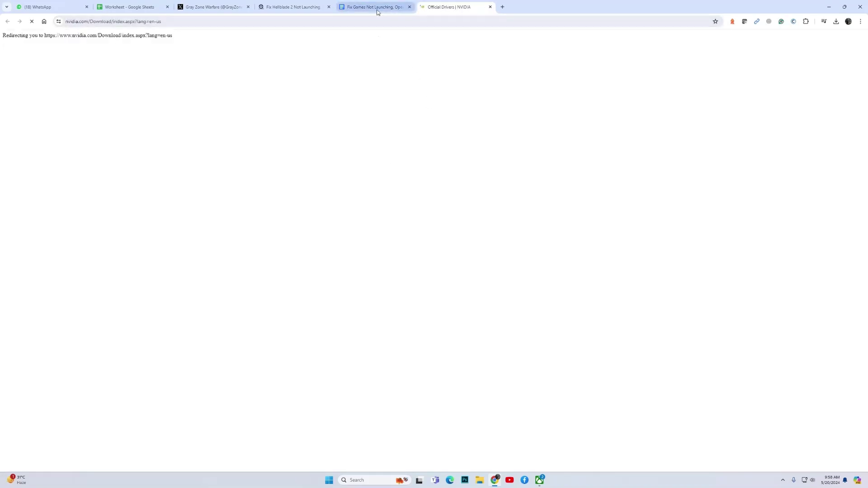
pyautogui.click(384, 158)
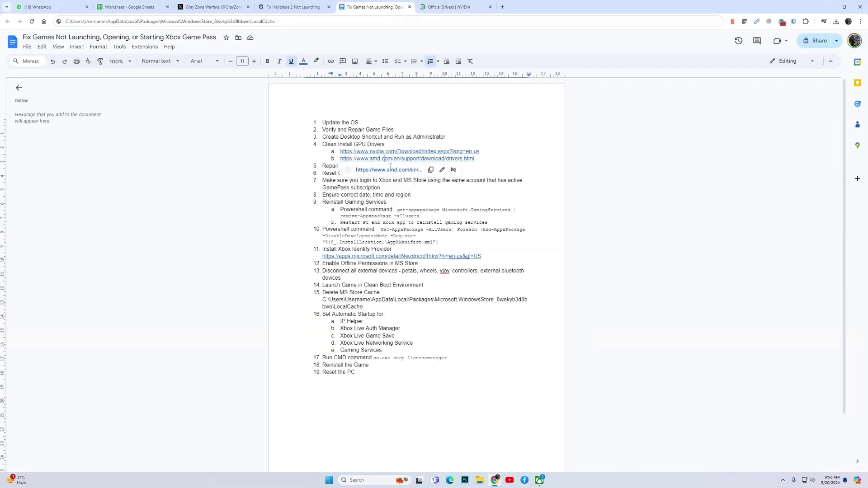
pyautogui.click(393, 174)
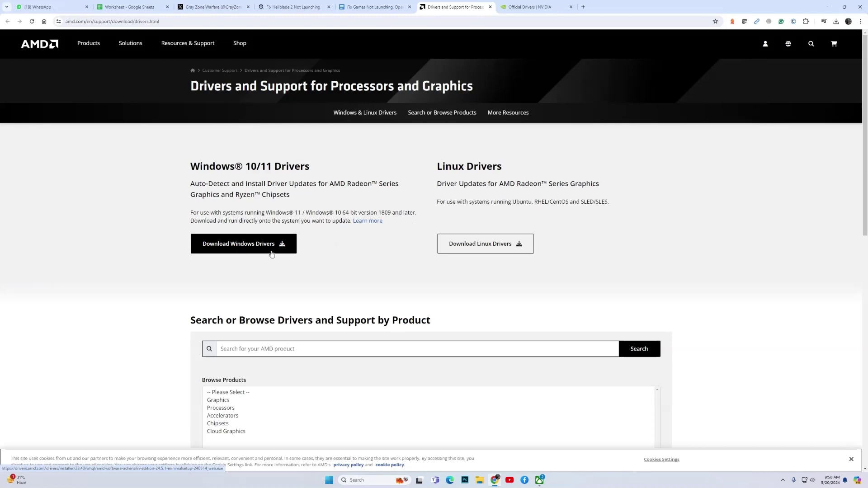
# Find and download NVIDIA's Game Ready Driver for the GeForce RTX 3070 Ti on Windows 11
pyautogui.click(514, 8)
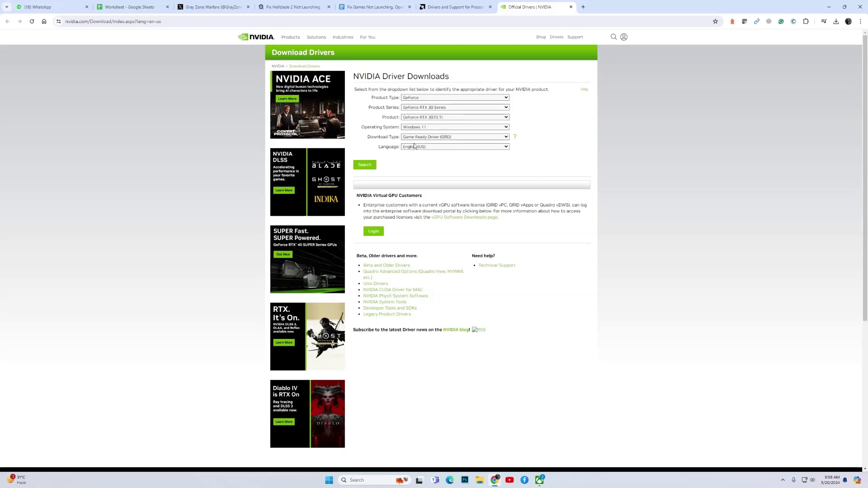
pyautogui.click(366, 165)
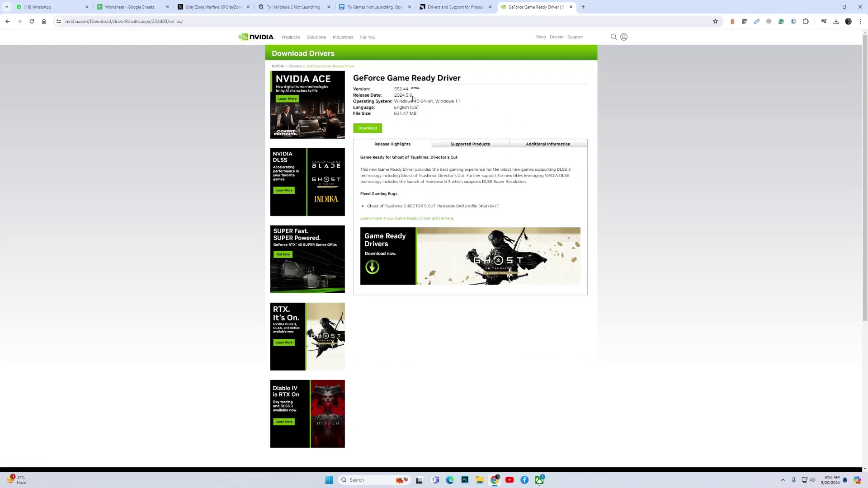
pyautogui.click(368, 128)
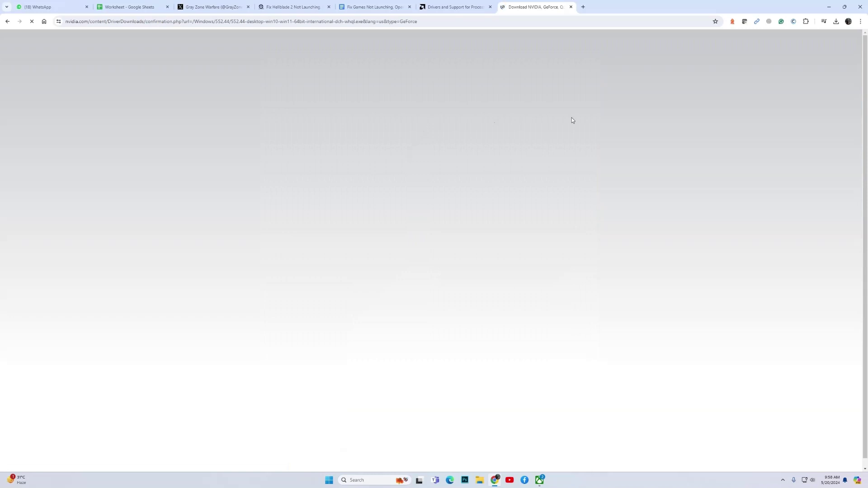
pyautogui.click(472, 112)
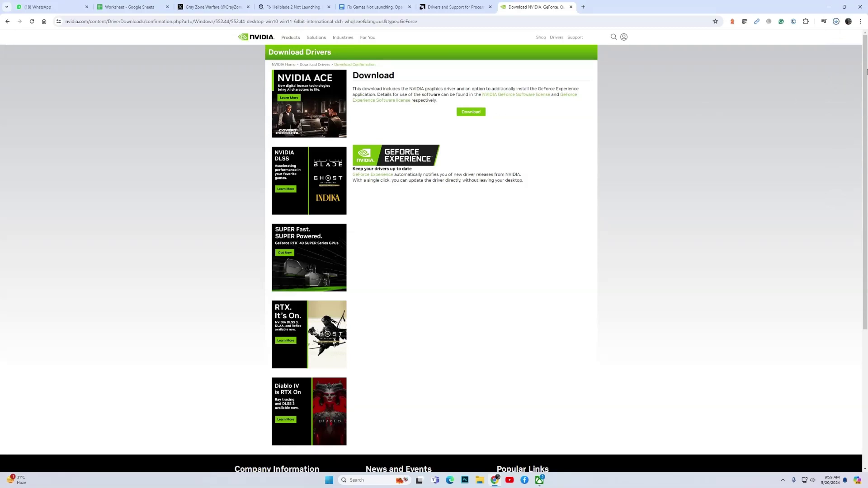
# Run the downloaded 552.44 driver package and extract its files to the proposed folder
pyautogui.click(836, 21)
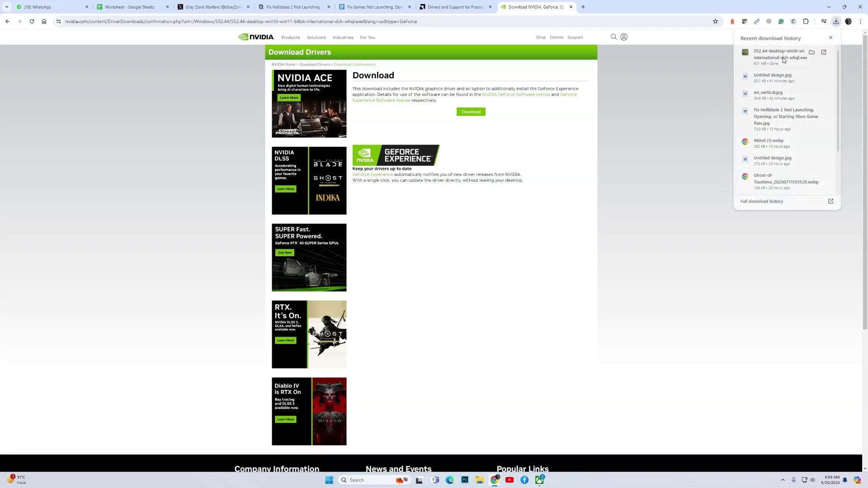
pyautogui.click(784, 58)
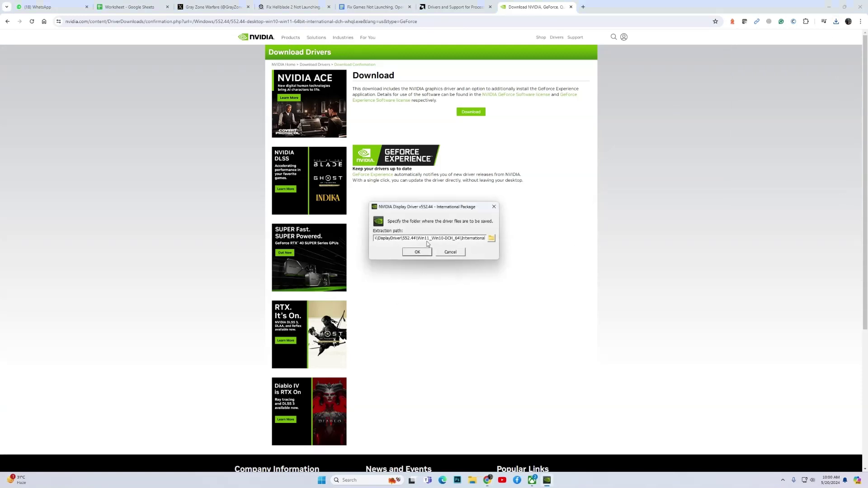
pyautogui.click(422, 252)
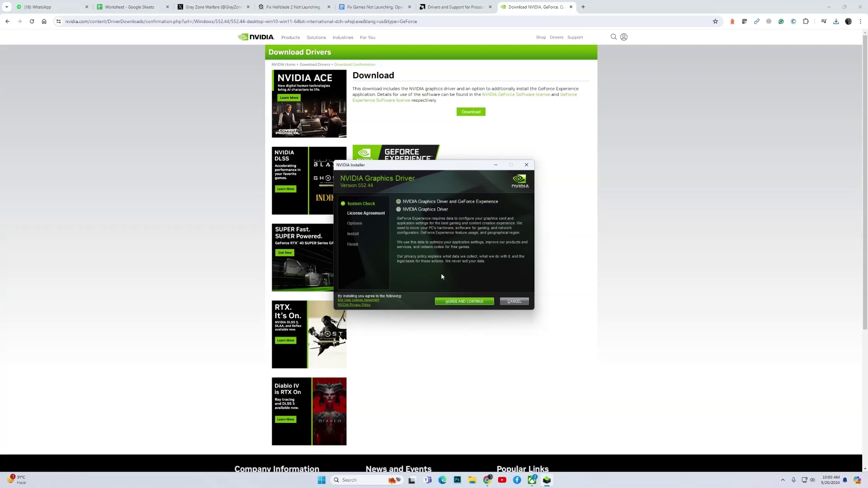
# Install the NVIDIA Graphics Driver and GeForce Experience with the Custom (Advanced) option and "Perform a clean installation" enabled
pyautogui.click(466, 303)
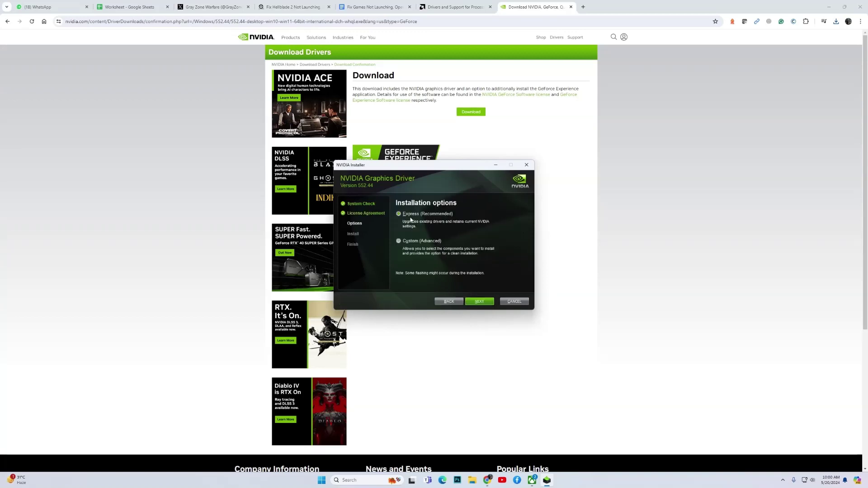
pyautogui.click(398, 241)
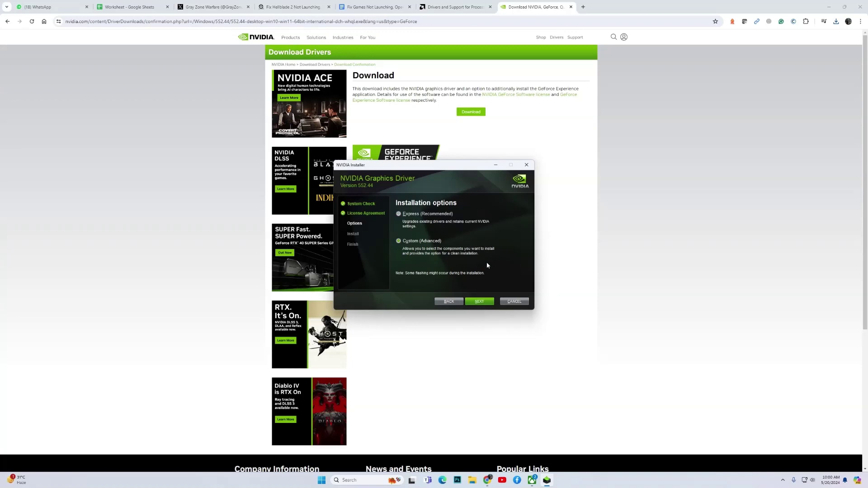
pyautogui.click(480, 302)
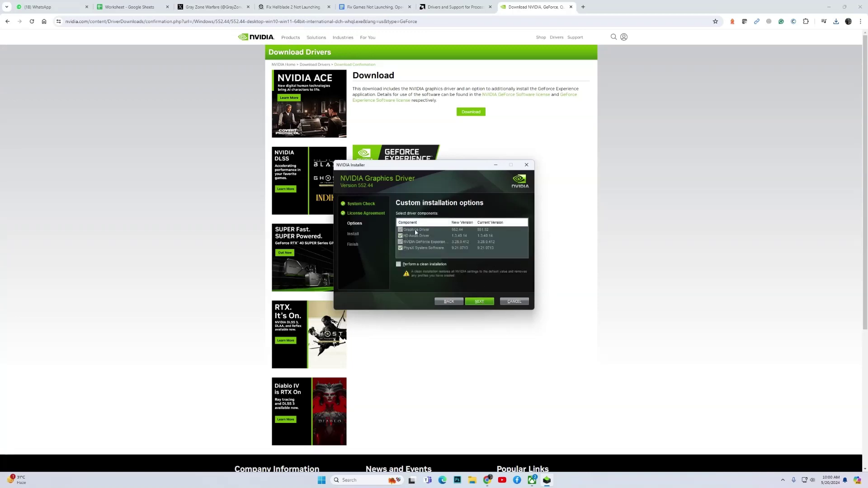
pyautogui.click(399, 266)
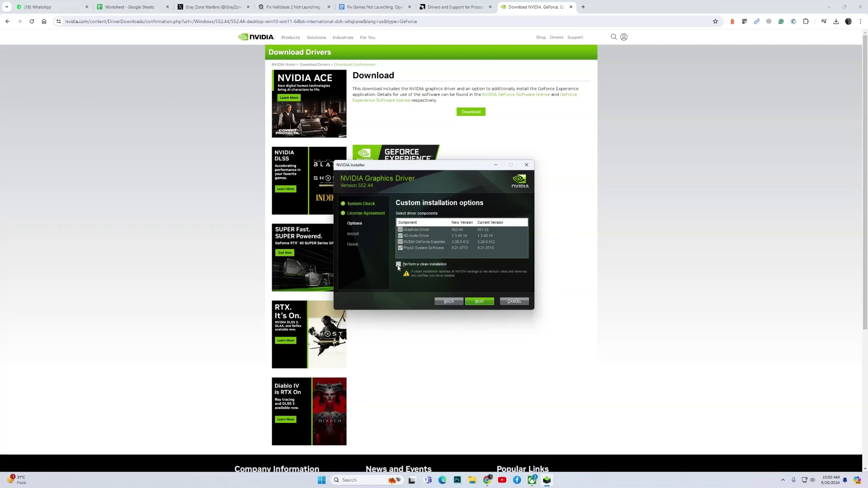
pyautogui.click(480, 302)
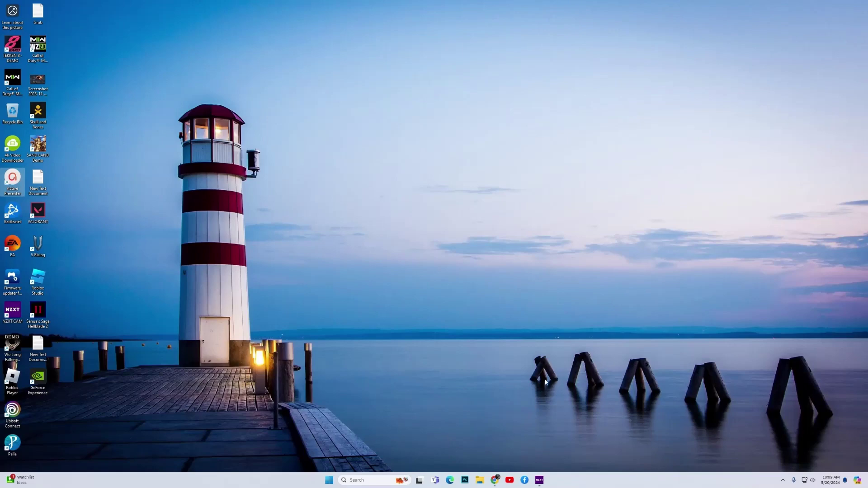
# Highlight the checklist item "Repair Gaming Services, Xbox App, and Game", and open the installed apps list in Windows Settings
pyautogui.click(494, 480)
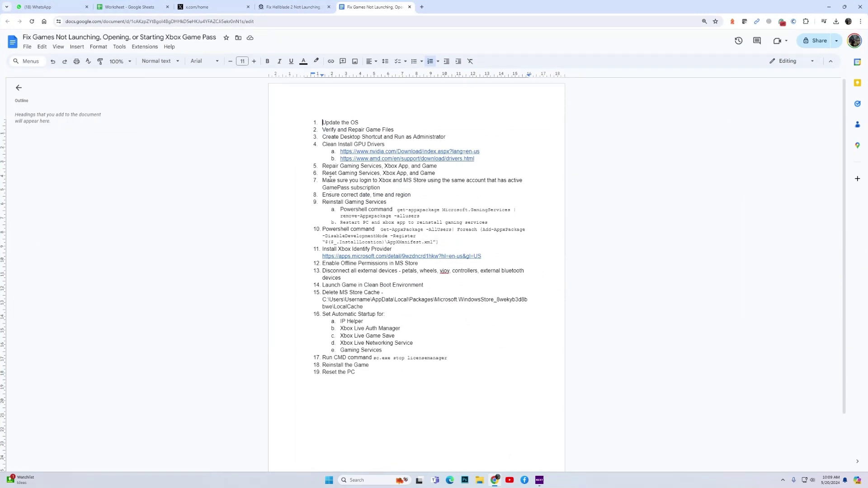
pyautogui.moveTo(322, 166); pyautogui.dragTo(436, 166)
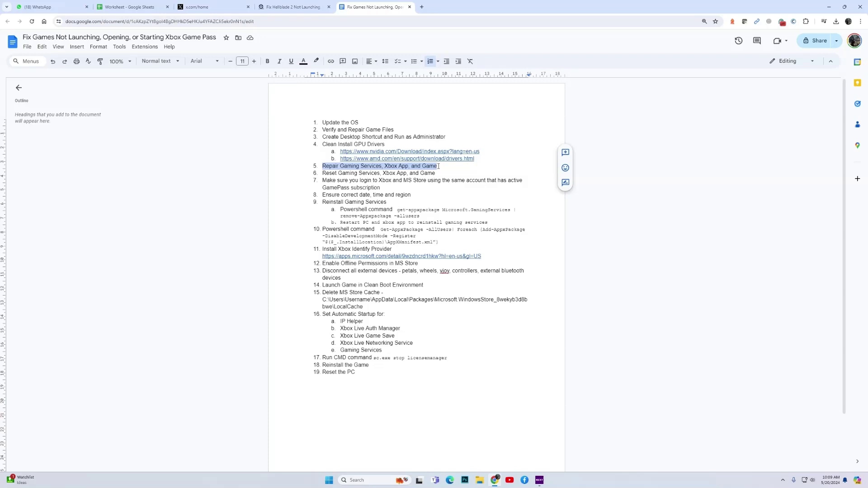
pyautogui.press('super+i')
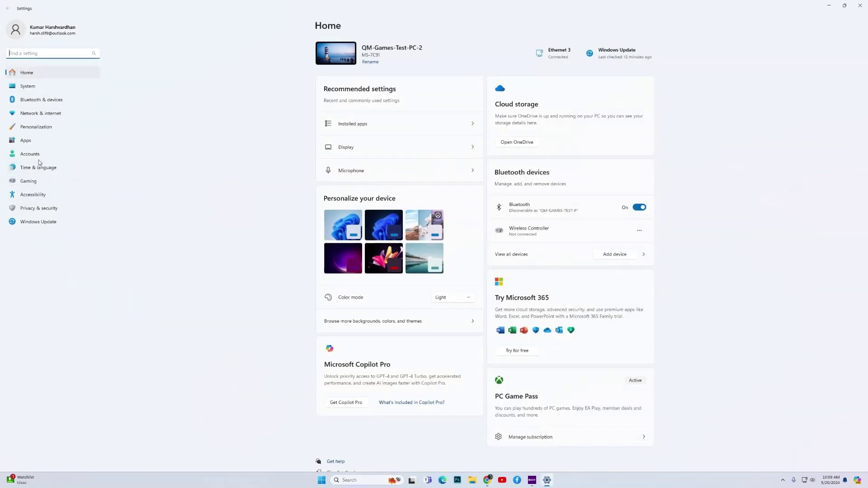
pyautogui.click(31, 141)
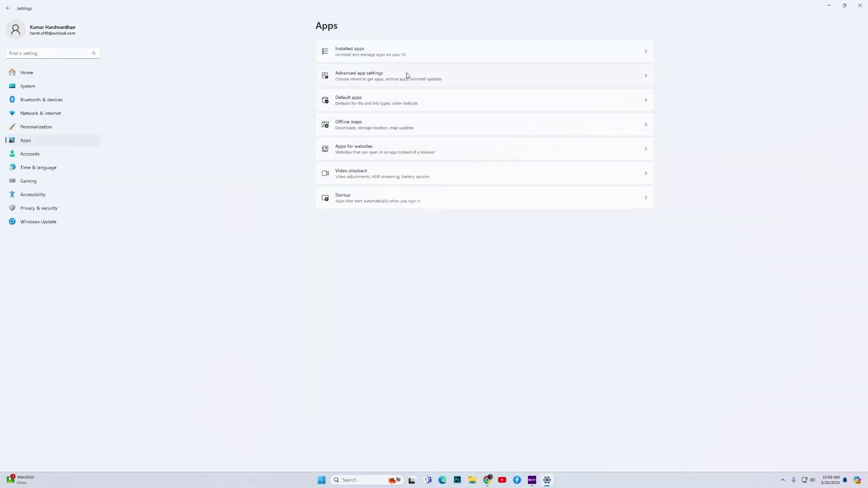
pyautogui.click(363, 52)
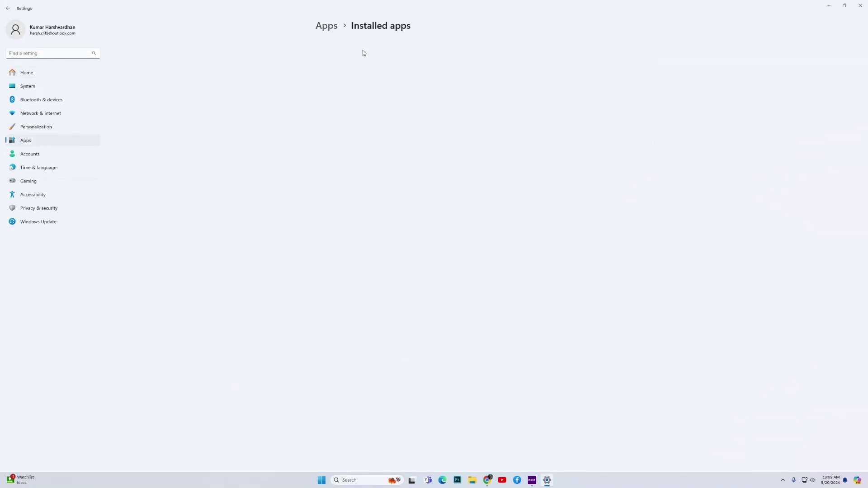
# Search the installed apps for "gaming" and repair Gaming Services from its advanced options
pyautogui.click(341, 43)
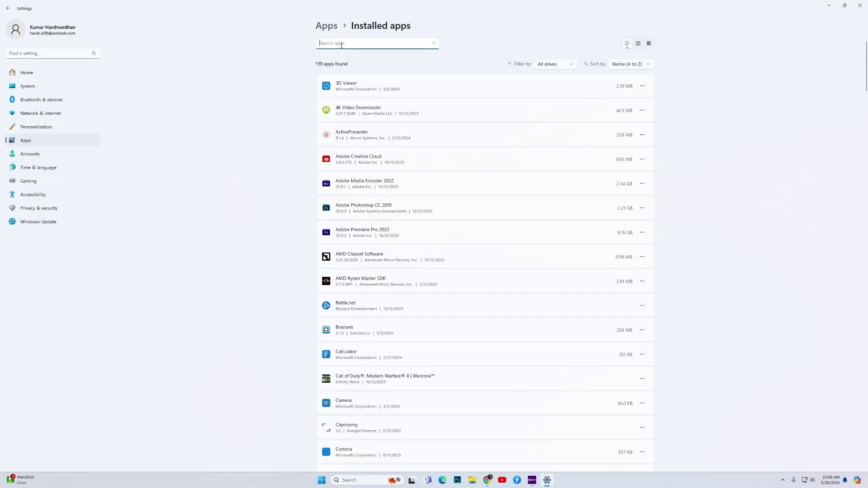
pyautogui.write('gaming')
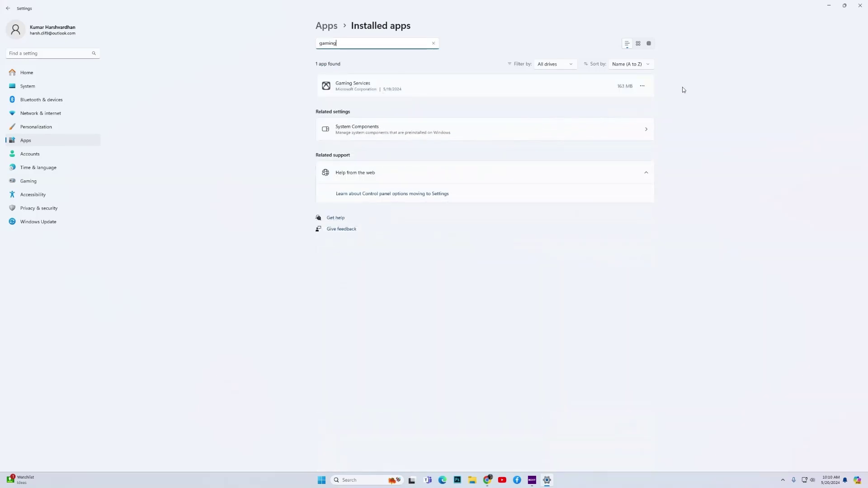
pyautogui.click(642, 88)
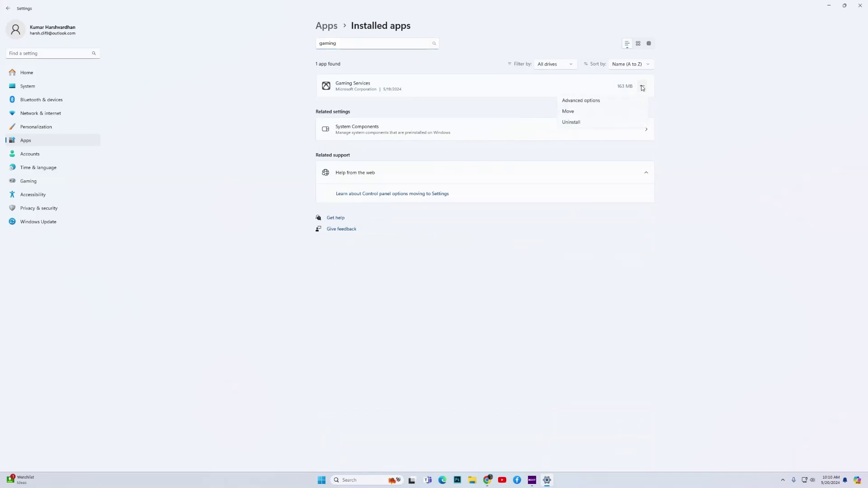
pyautogui.click(583, 103)
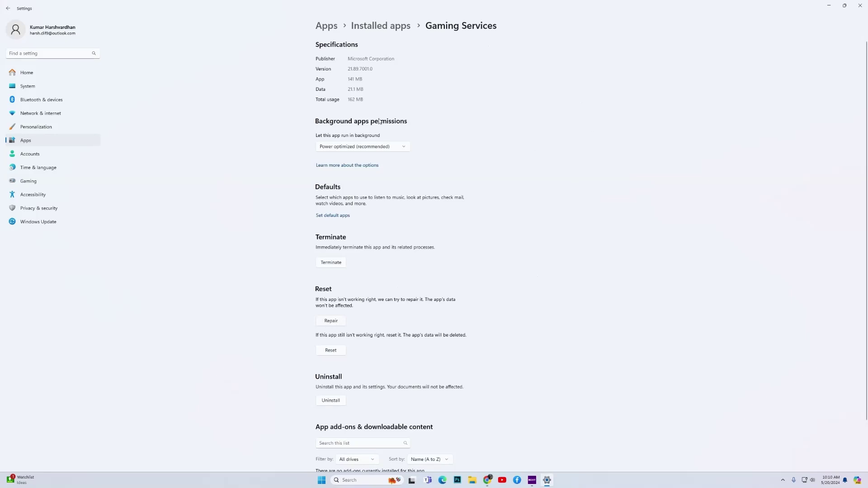
pyautogui.click(329, 321)
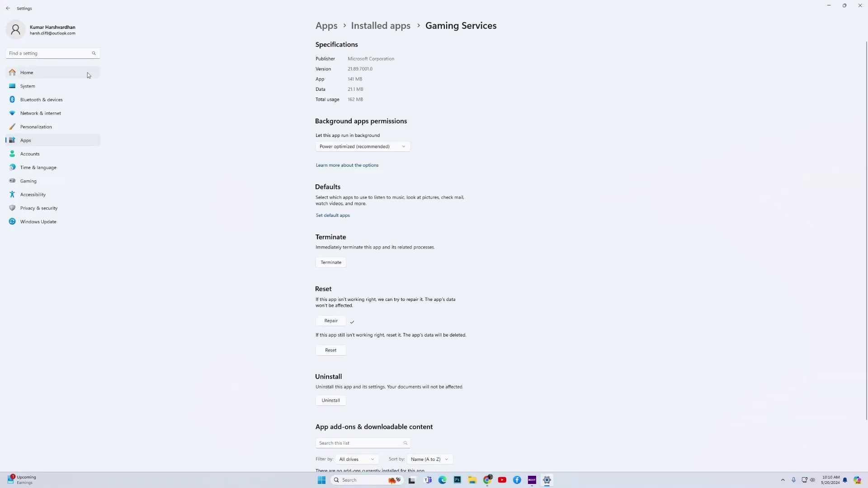
# Search the installed apps for "xbox", repair the Xbox app from its advanced options, and return to the installed apps list
pyautogui.click(8, 9)
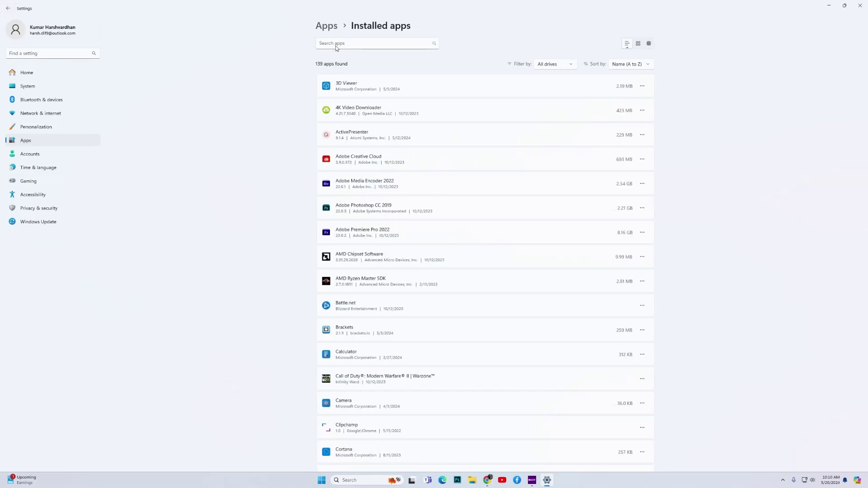
pyautogui.click(336, 44)
pyautogui.write('xbox')
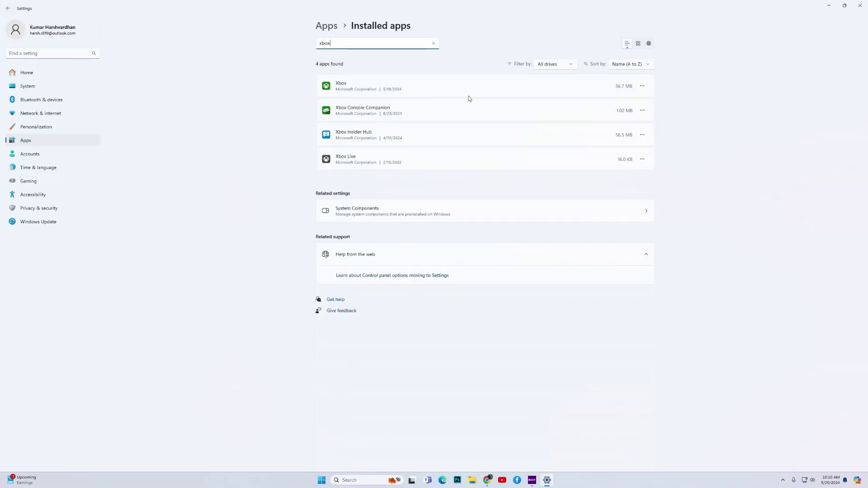
pyautogui.click(642, 86)
pyautogui.click(595, 101)
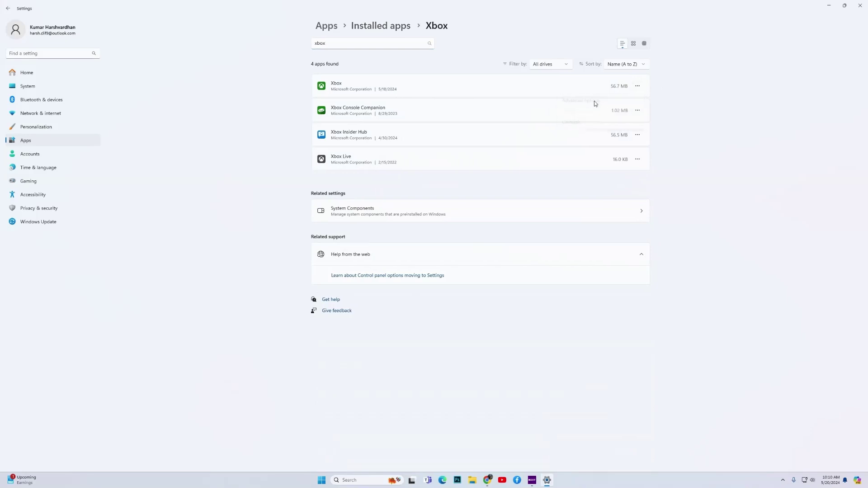
pyautogui.scroll(-5, 387, 360)
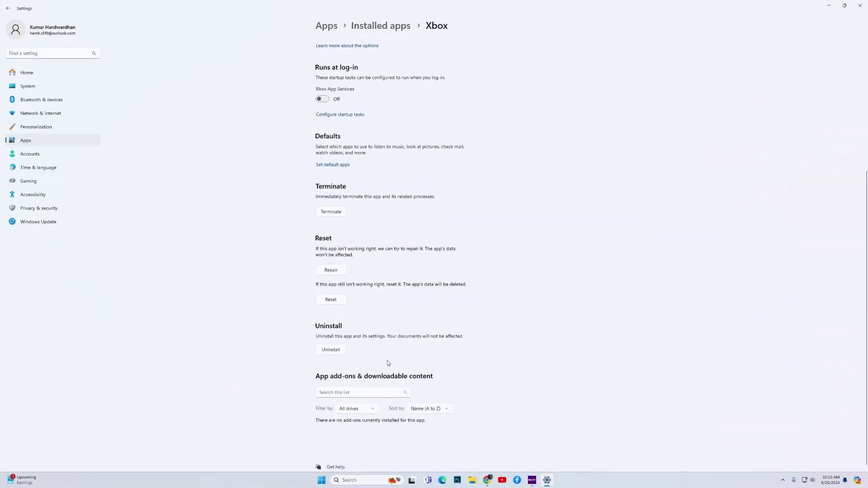
pyautogui.click(342, 271)
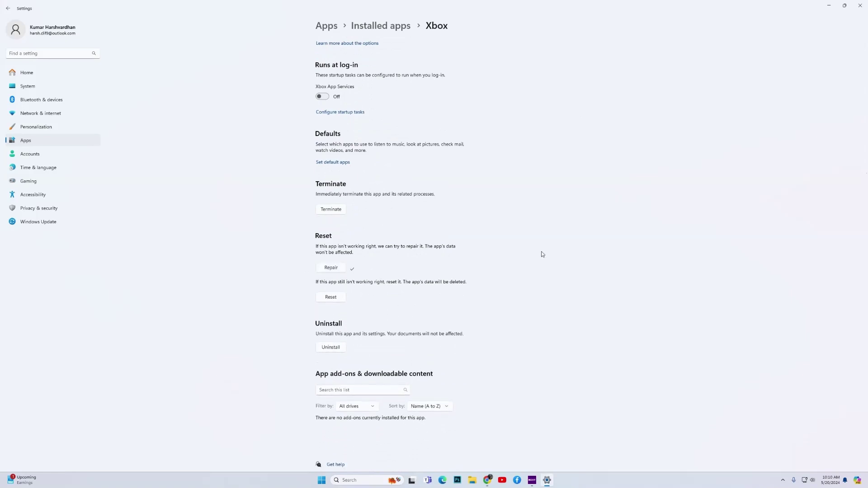
pyautogui.click(8, 8)
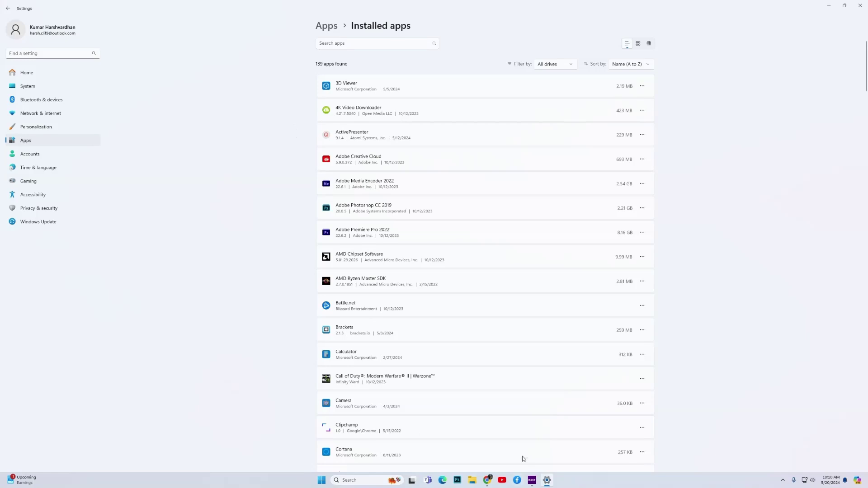
# Switch to the Google Docs checklist in Chrome and highlight the item "Reset Gaming Services, Xbox App, and Game", including its Gaming Services part
pyautogui.click(486, 480)
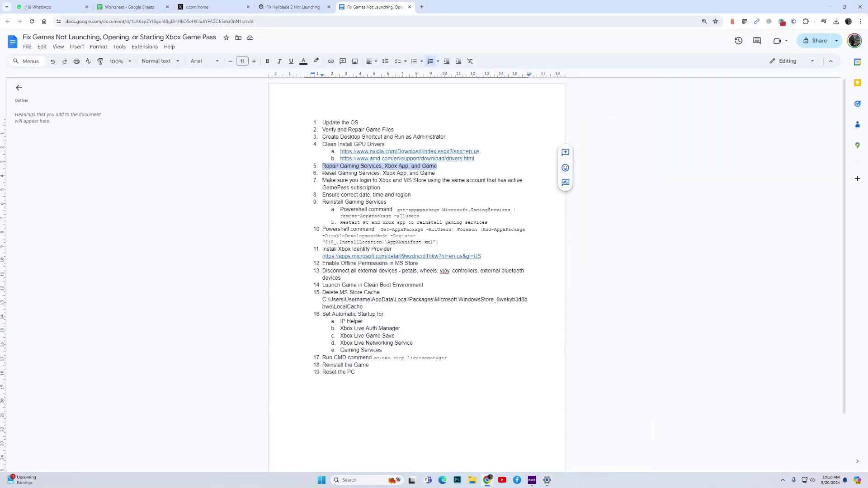
pyautogui.moveTo(322, 174); pyautogui.dragTo(436, 173)
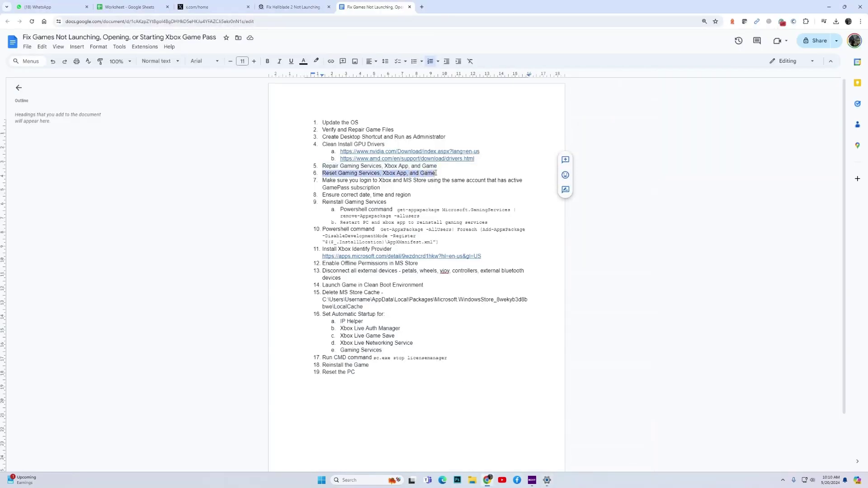
pyautogui.click(346, 173)
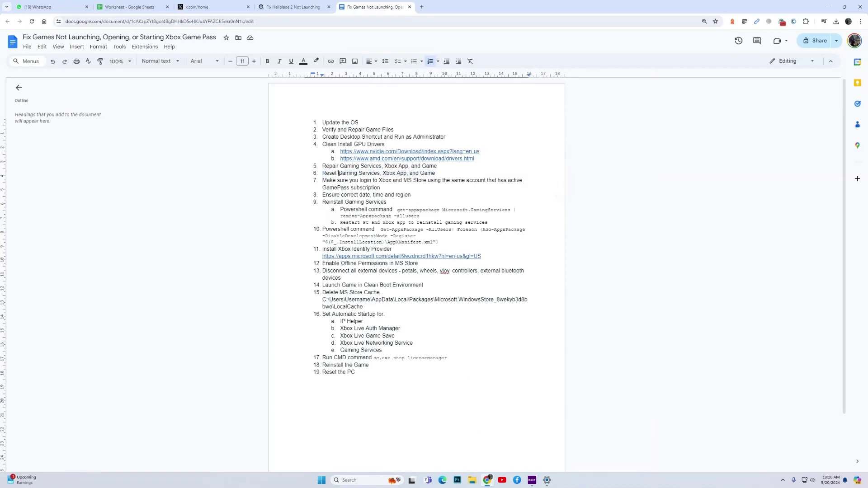
pyautogui.moveTo(338, 174); pyautogui.dragTo(387, 175)
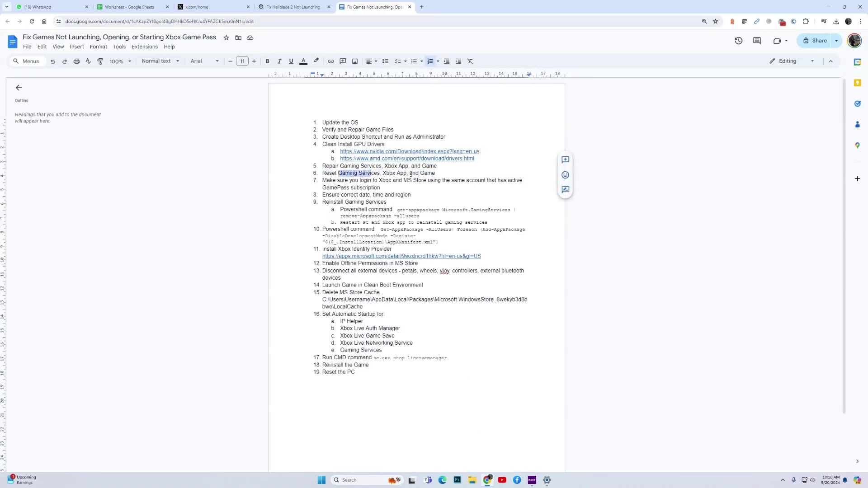
# Return to Windows Settings, search the installed apps for "gaming", and reset Gaming Services from its advanced options, accepting the data deletion
pyautogui.click(546, 479)
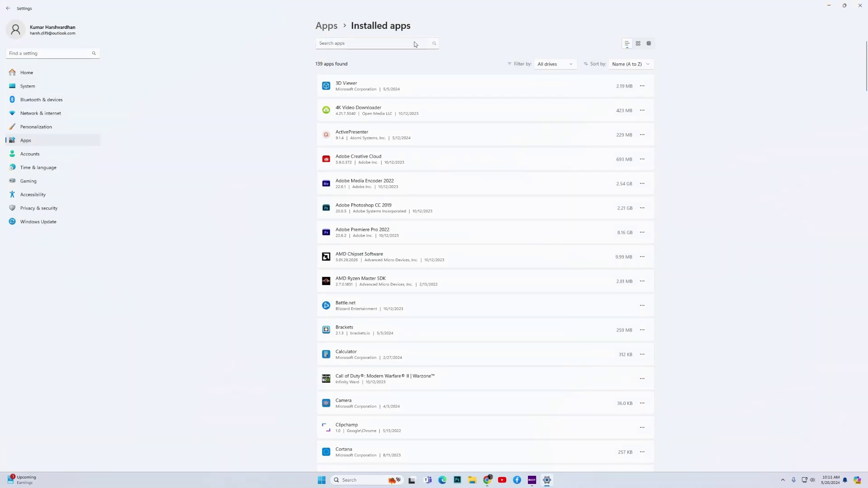
pyautogui.click(339, 43)
pyautogui.write('gaming')
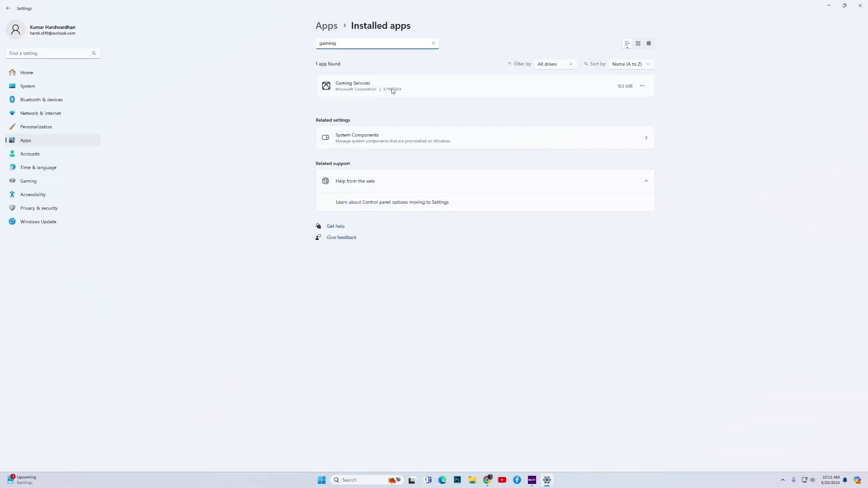
pyautogui.click(642, 86)
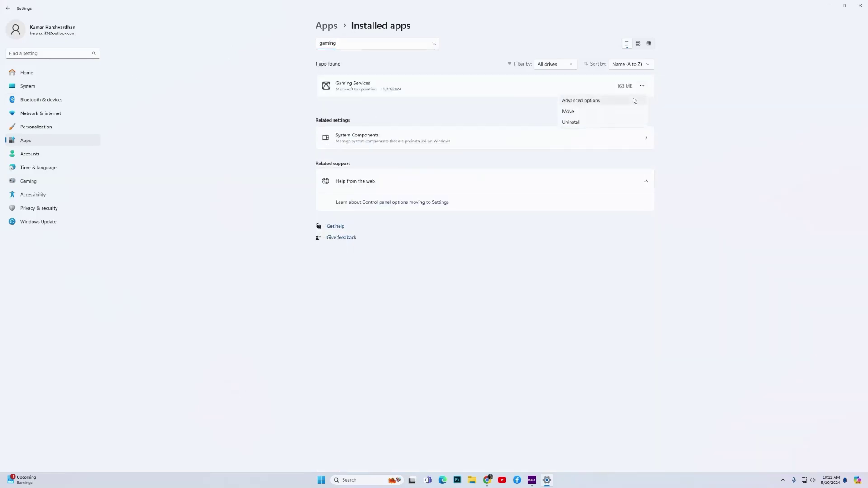
pyautogui.click(583, 101)
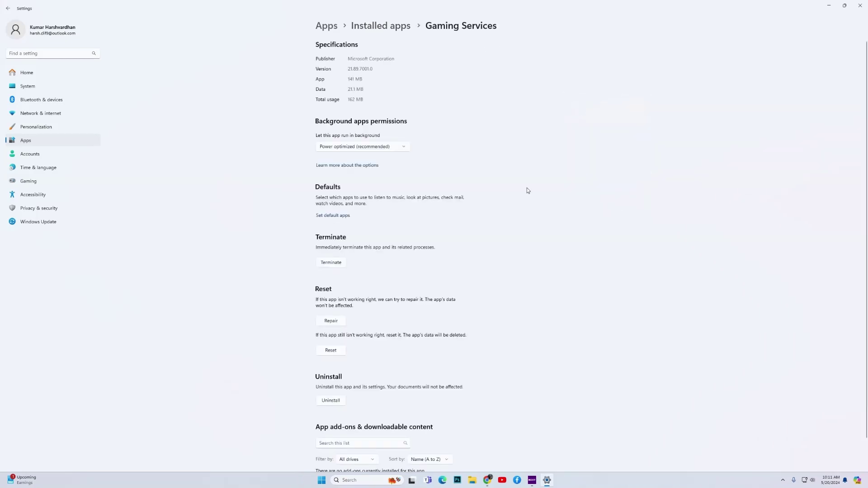
pyautogui.scroll(-2, 444, 374)
pyautogui.click(329, 298)
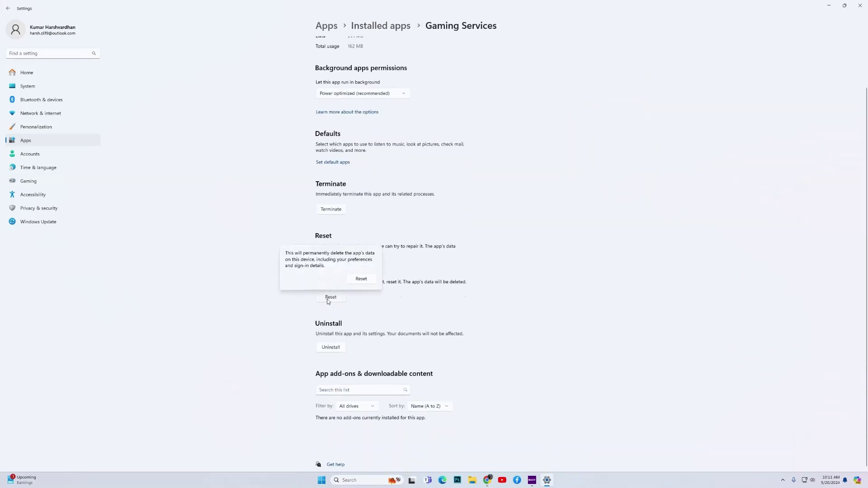
pyautogui.click(359, 282)
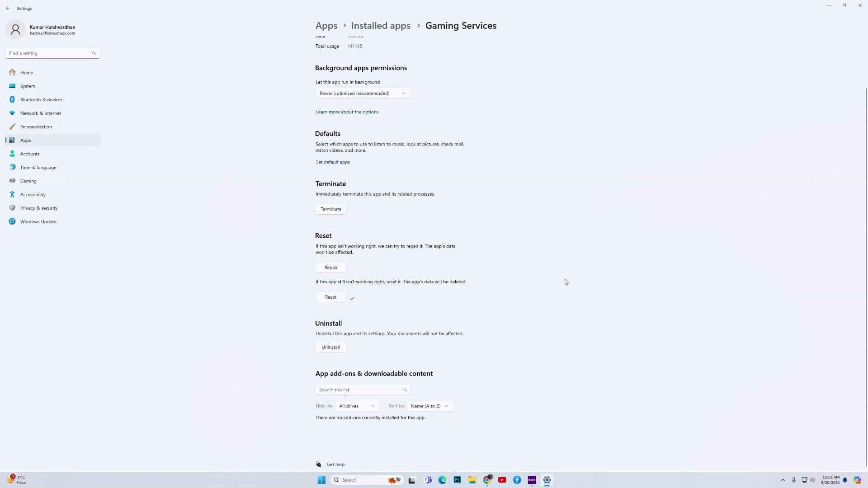
# Launch the Xbox app from the recent searches to check that it loads, and close it
pyautogui.click(357, 480)
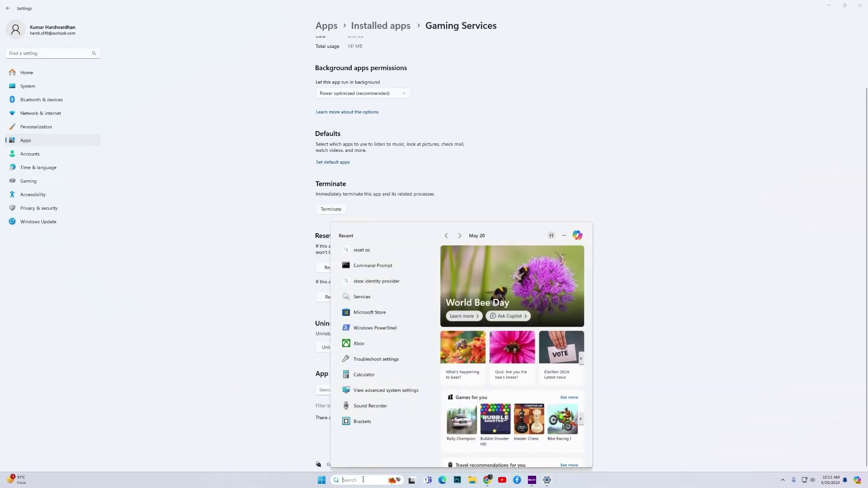
pyautogui.click(359, 344)
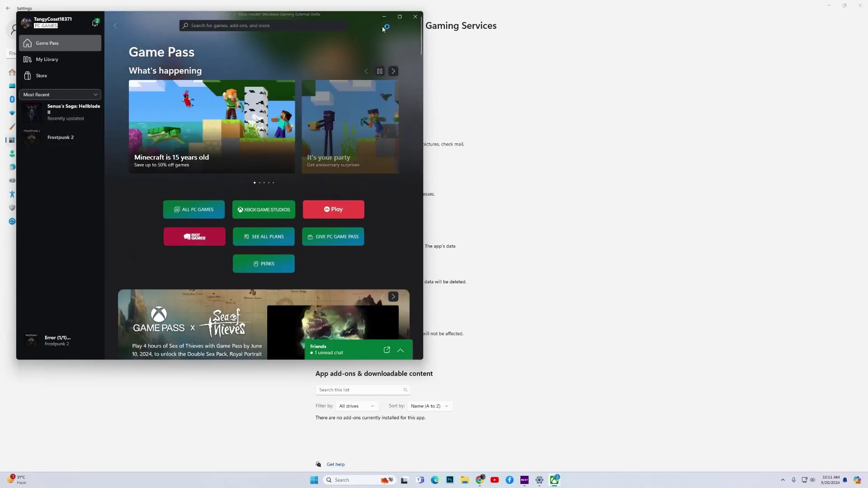
pyautogui.click(415, 16)
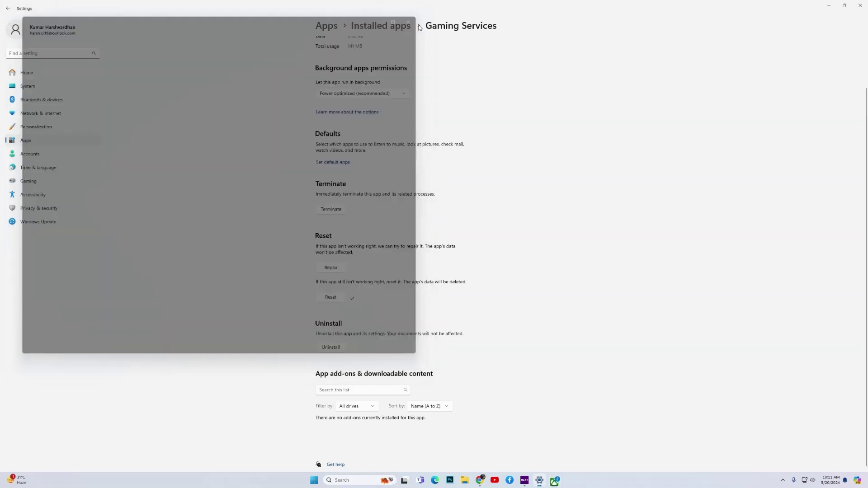
# Find the Xbox app in the installed apps with the search "xbox" and reset it from its advanced options, accepting the data deletion
pyautogui.scroll(2, 320, 73)
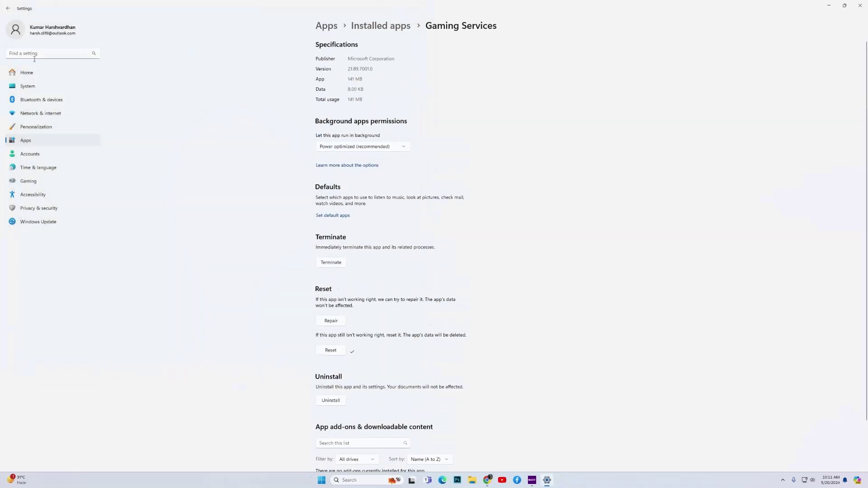
pyautogui.click(26, 140)
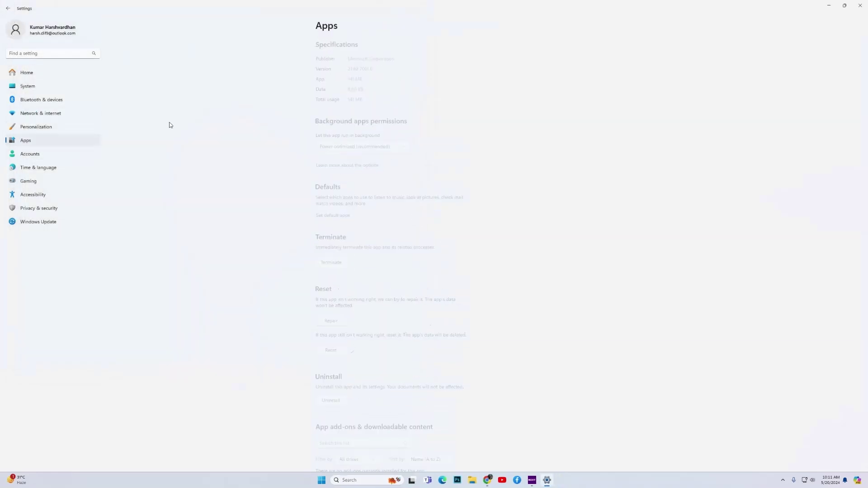
pyautogui.click(363, 57)
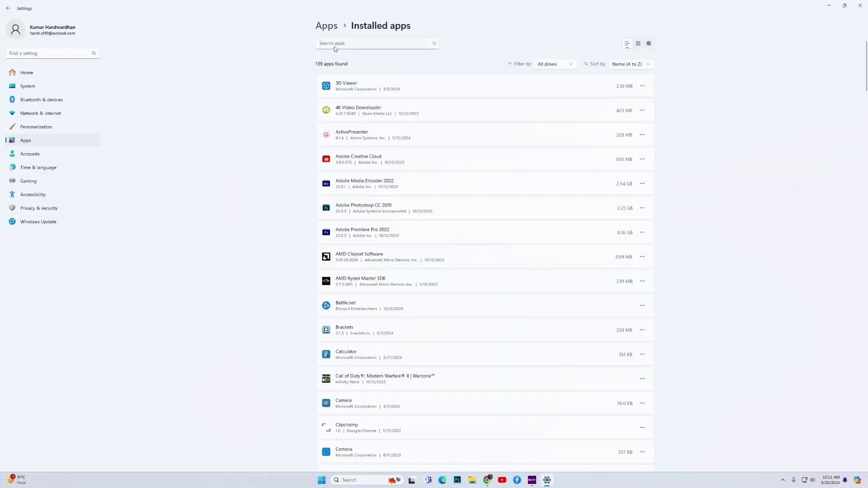
pyautogui.click(335, 46)
pyautogui.write('xbox')
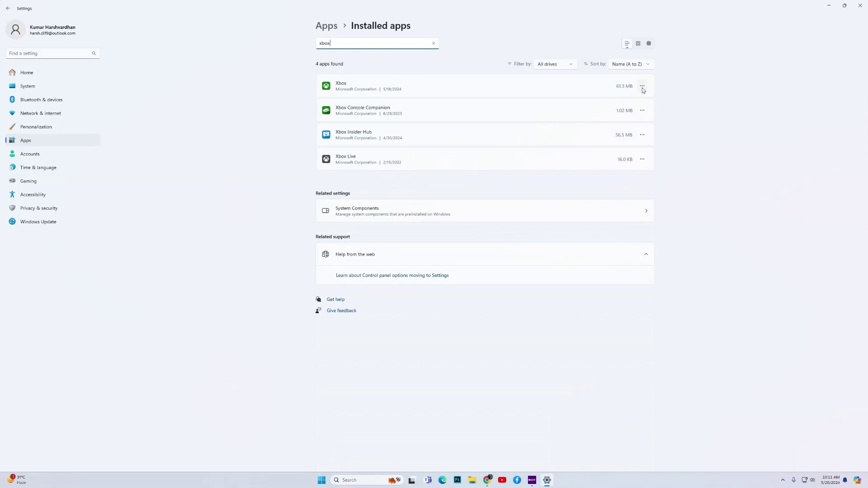
pyautogui.click(643, 87)
pyautogui.click(602, 101)
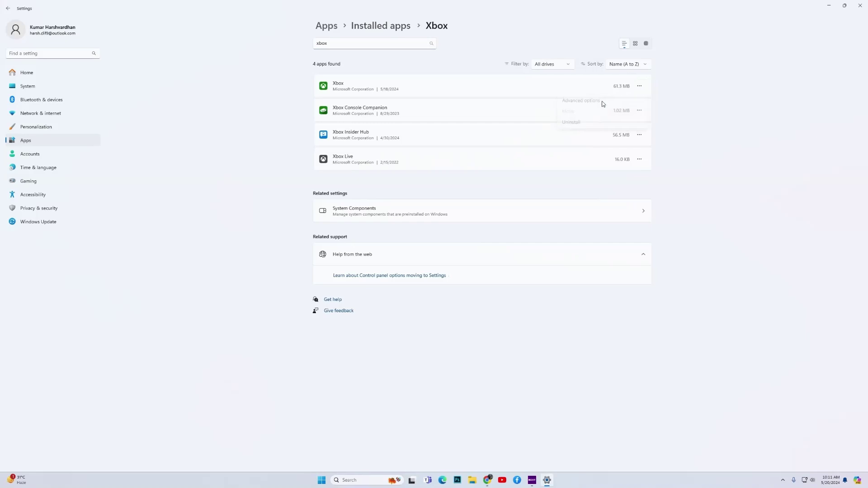
pyautogui.scroll(-5, 518, 312)
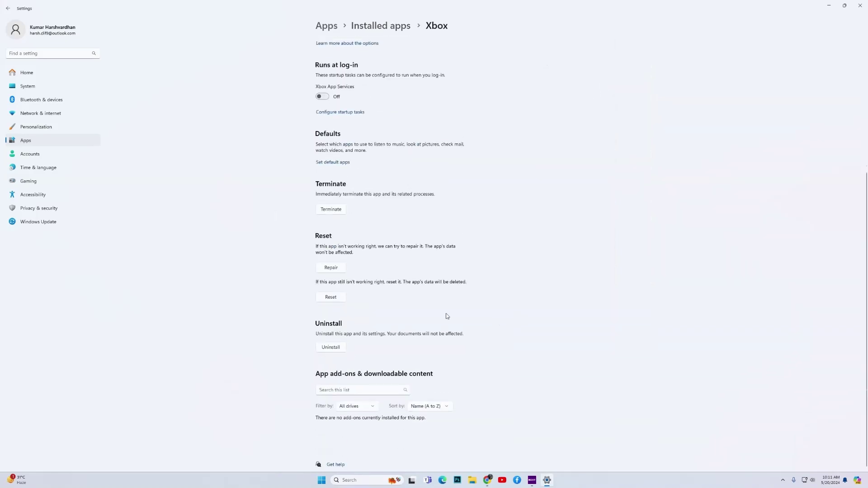
pyautogui.click(331, 298)
pyautogui.click(361, 279)
# Launch the Xbox app, continue past the Game Pass welcome screen with the signed-in account, and close both the app and Windows Settings
pyautogui.click(366, 480)
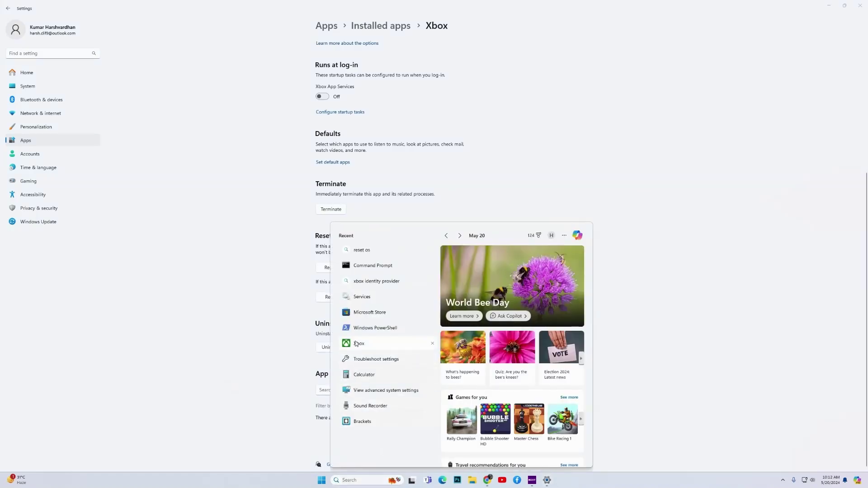
pyautogui.click(360, 343)
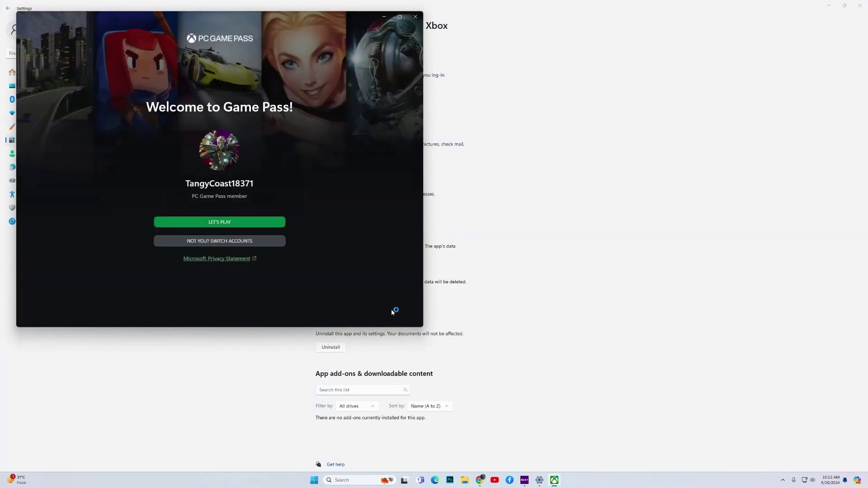
pyautogui.click(217, 222)
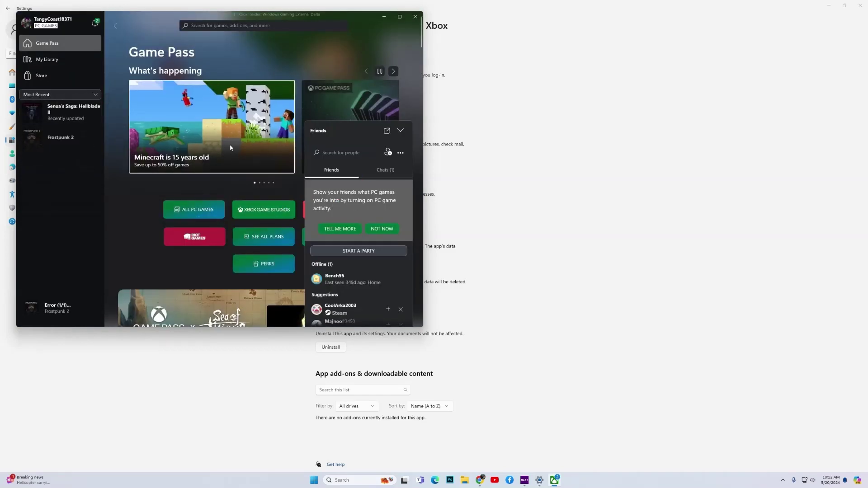
pyautogui.click(414, 16)
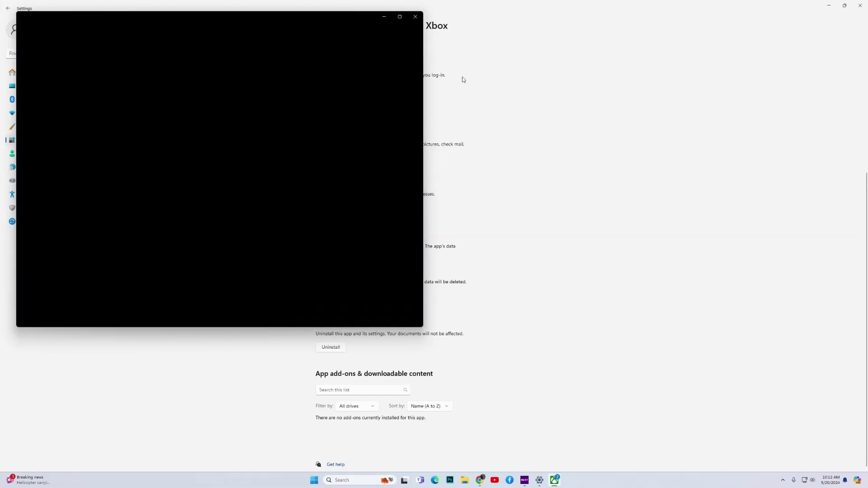
pyautogui.click(380, 26)
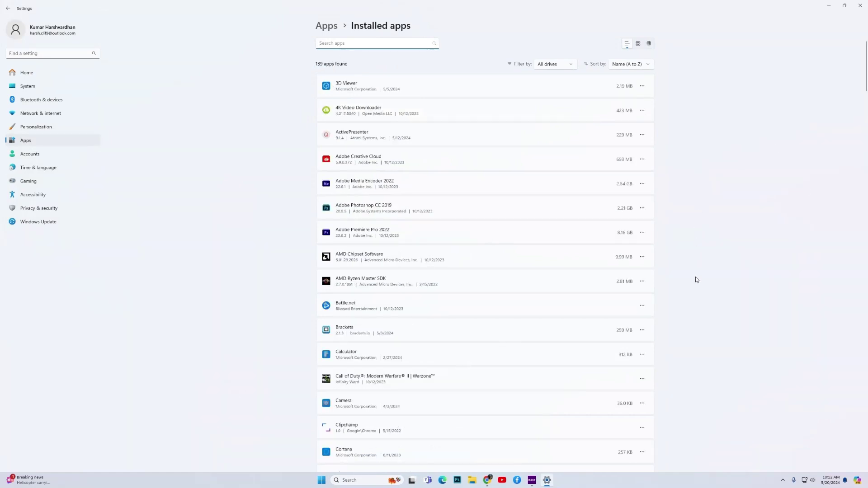
pyautogui.click(860, 6)
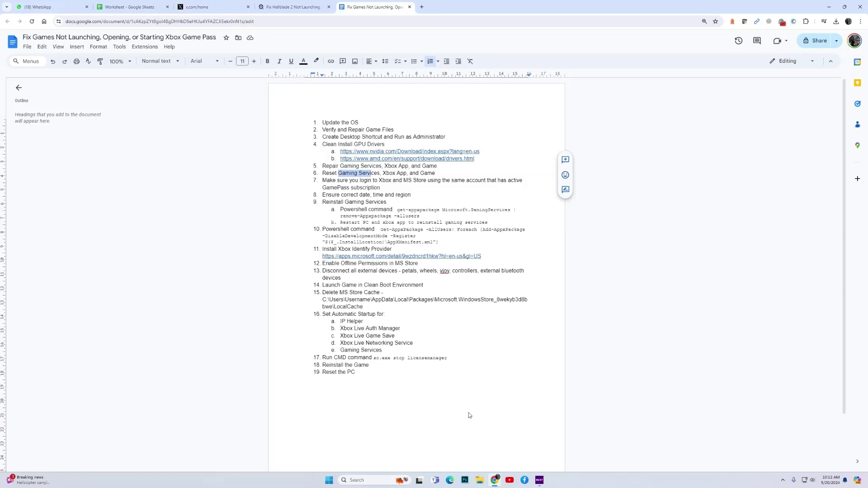
# Open the Xbox app and the Microsoft Store from Windows search to compare their signed-in accounts
pyautogui.click(362, 480)
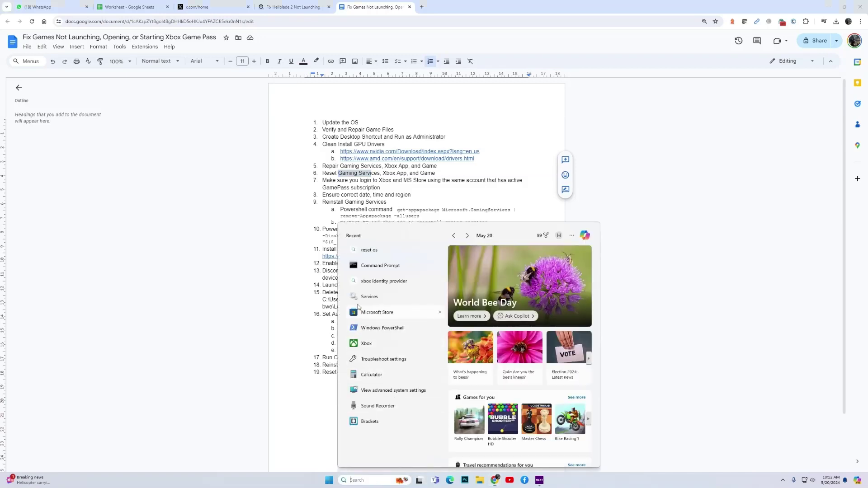
pyautogui.click(367, 343)
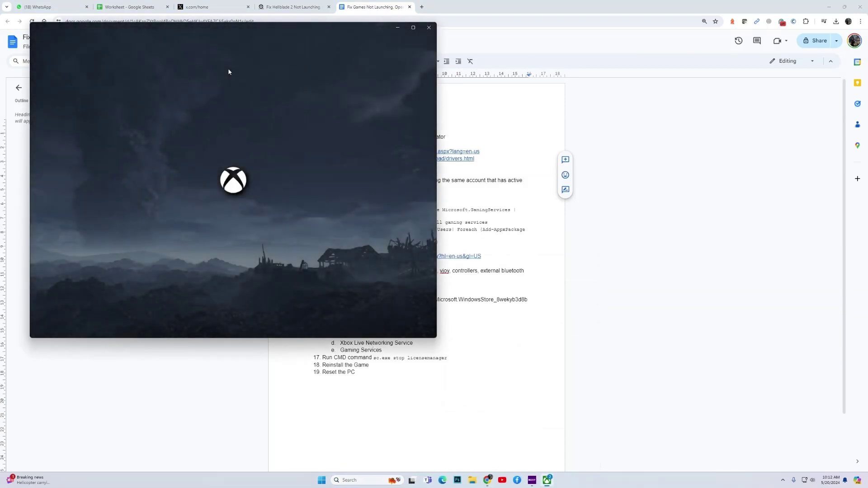
pyautogui.click(350, 480)
pyautogui.write('MS store')
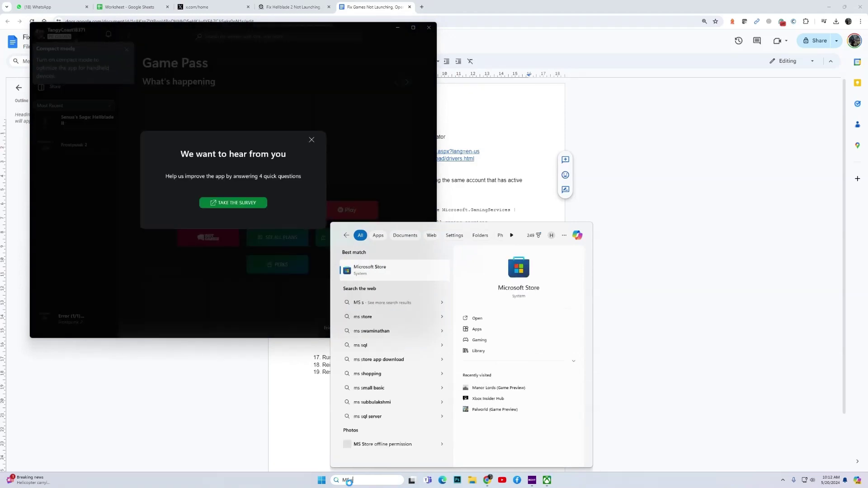
pyautogui.click(391, 272)
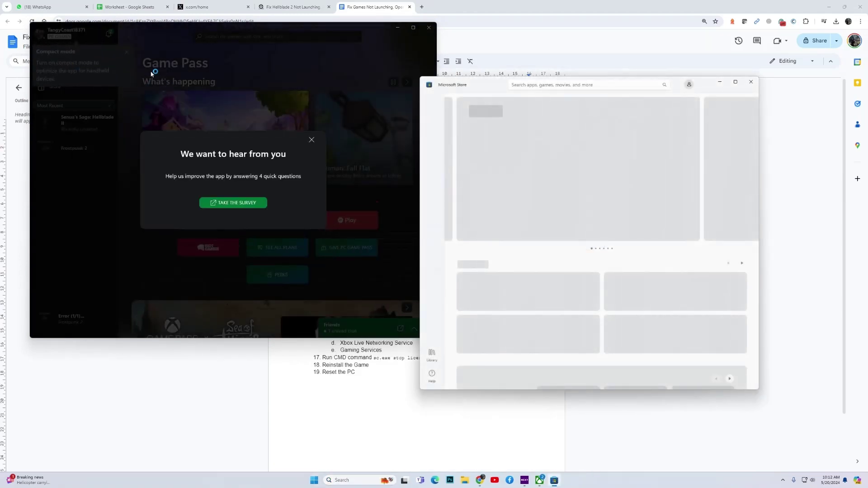
# Dismiss the survey prompt in the Xbox app and sign out of the current account
pyautogui.click(311, 141)
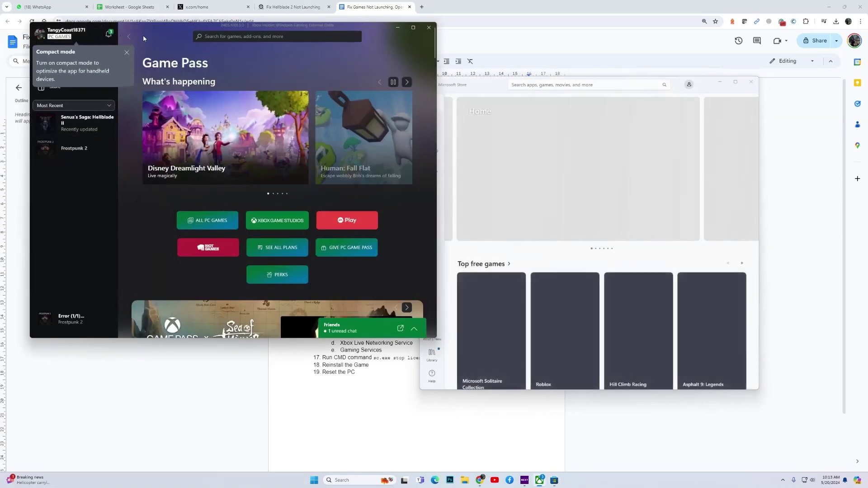
pyautogui.click(71, 39)
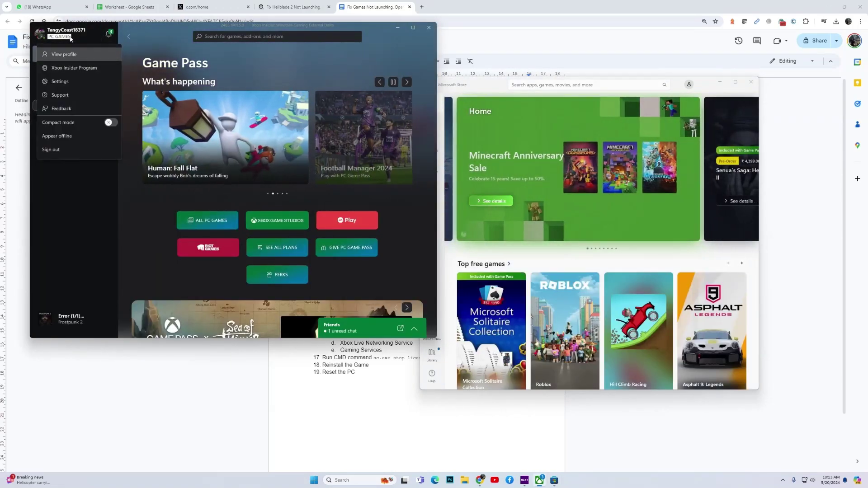
pyautogui.click(55, 149)
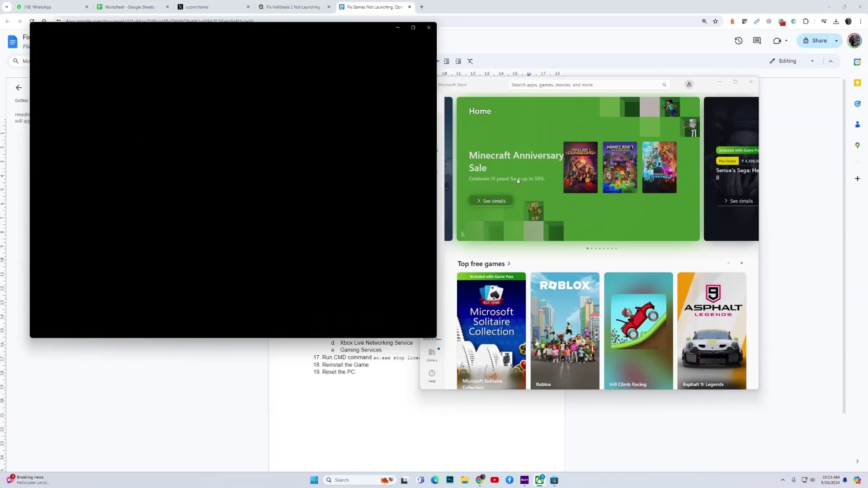
# Sign in to the Microsoft Store with the Microsoft account already added to the app
pyautogui.click(689, 84)
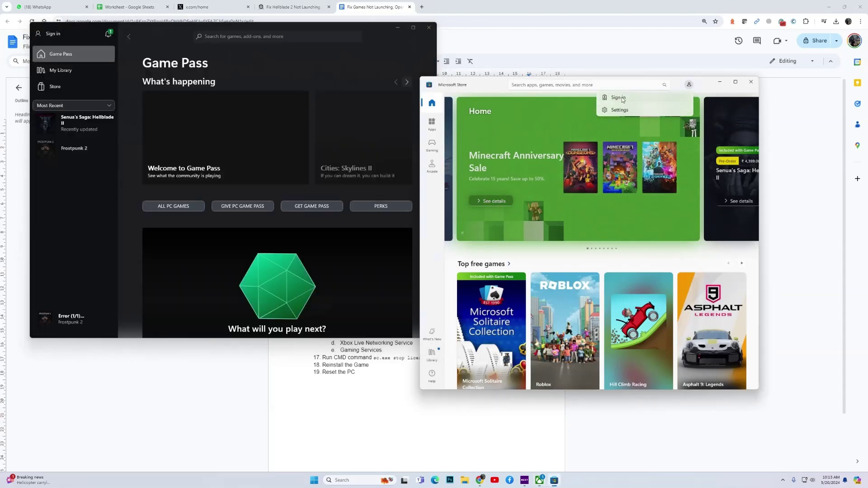
pyautogui.click(622, 98)
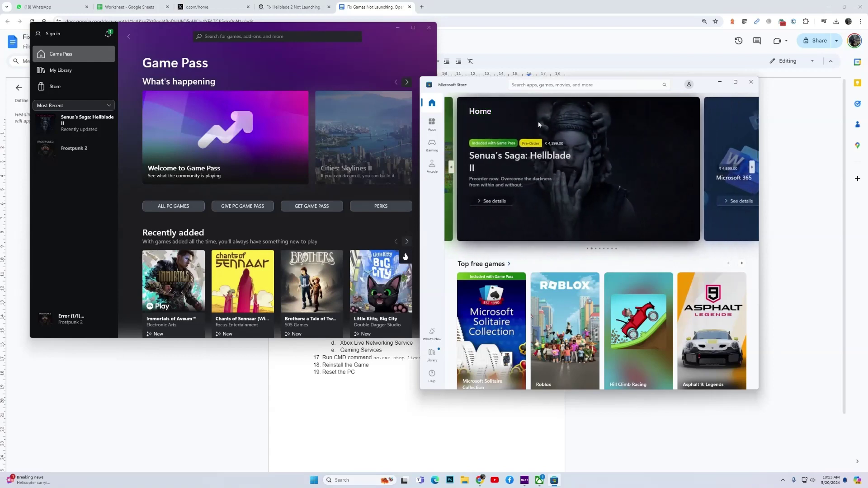
pyautogui.click(689, 85)
pyautogui.click(623, 98)
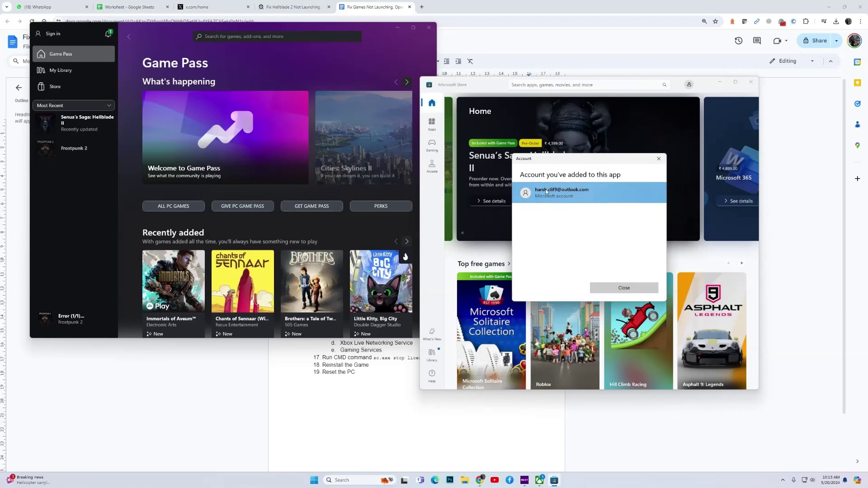
pyautogui.click(552, 190)
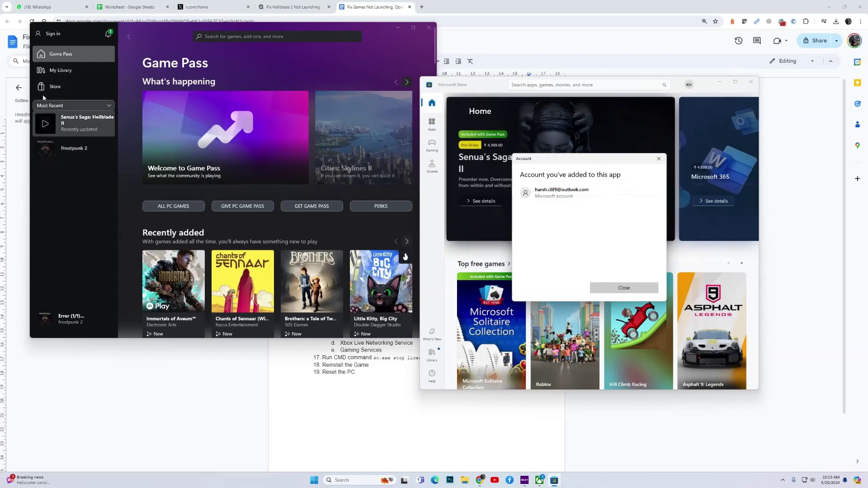
# Sign back in to the Xbox app with the same account as the Store, and close both apps
pyautogui.click(56, 38)
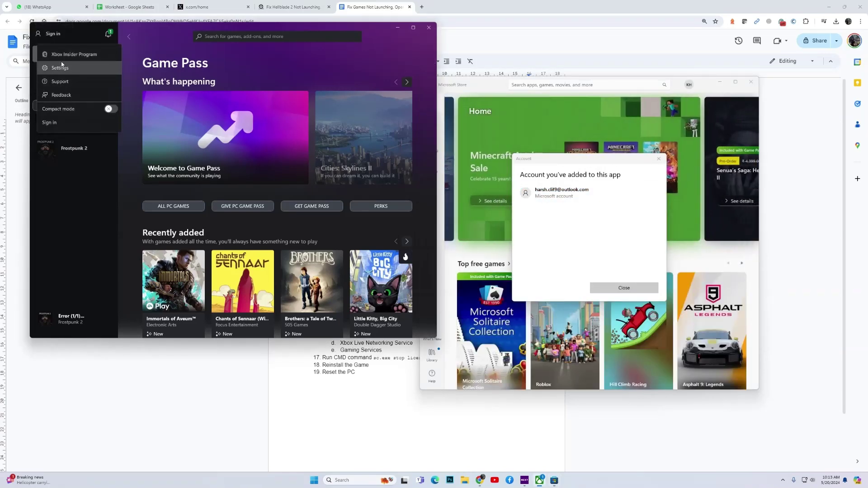
pyautogui.click(58, 122)
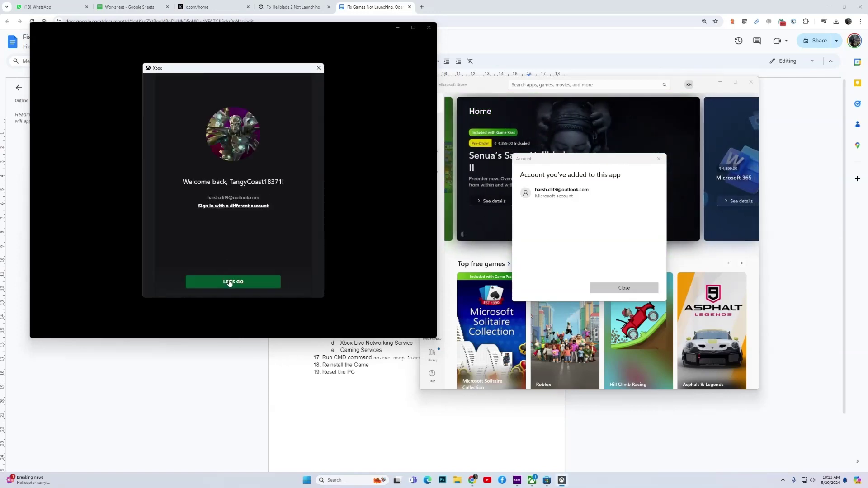
pyautogui.click(229, 283)
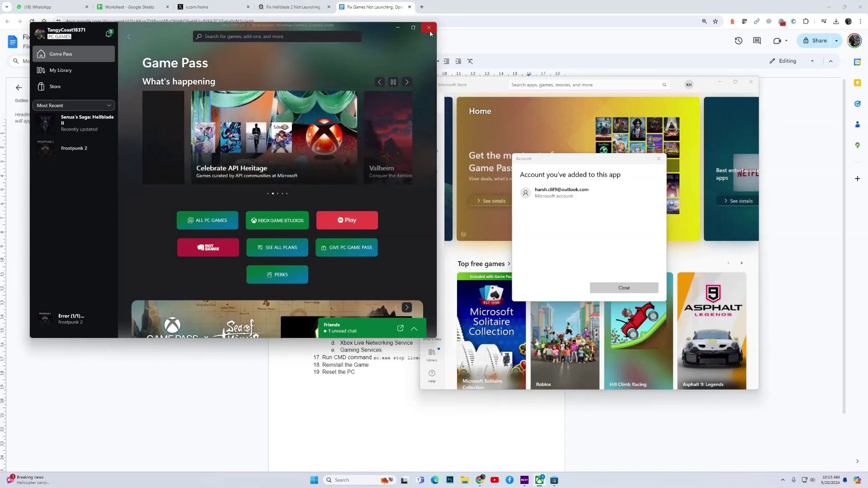
pyautogui.click(429, 29)
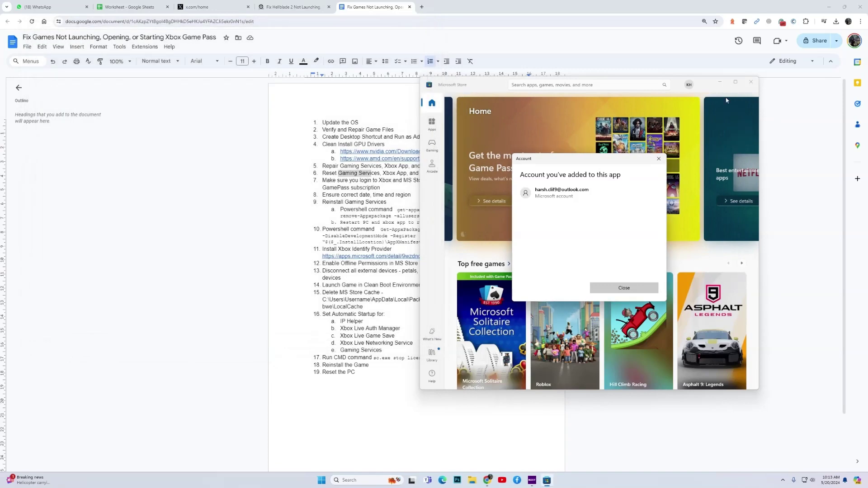
pyautogui.click(659, 158)
pyautogui.click(751, 82)
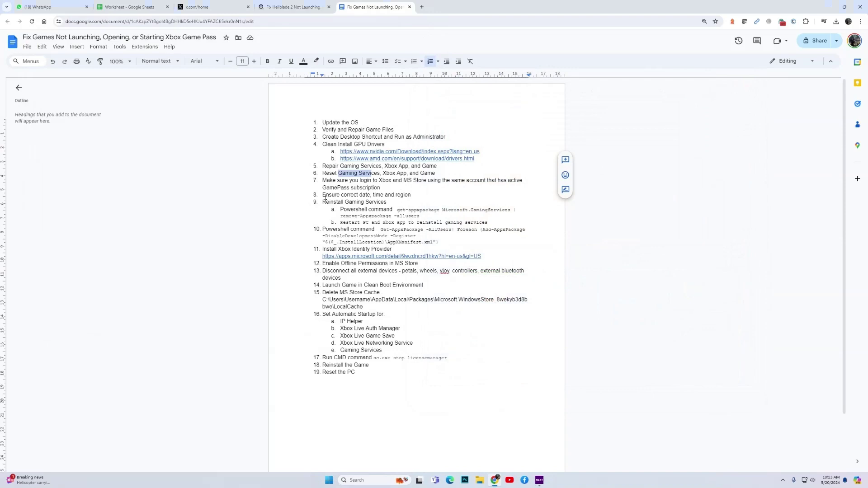
# Turn automatic time zone and automatic time off and back on in the Windows date and time settings, and sync the clock
pyautogui.moveTo(323, 195)
pyautogui.mouseDown()
pyautogui.moveTo(411, 195)
pyautogui.moveTo(323, 198)
pyautogui.mouseUp()
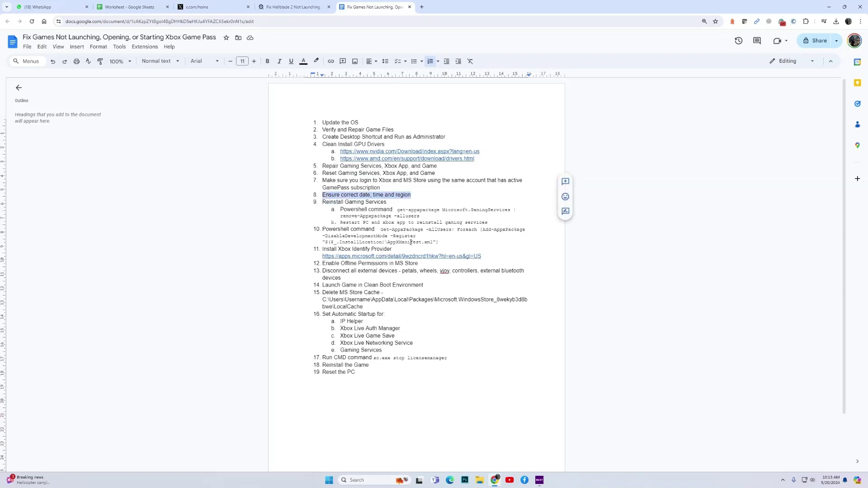
pyautogui.press('super+i')
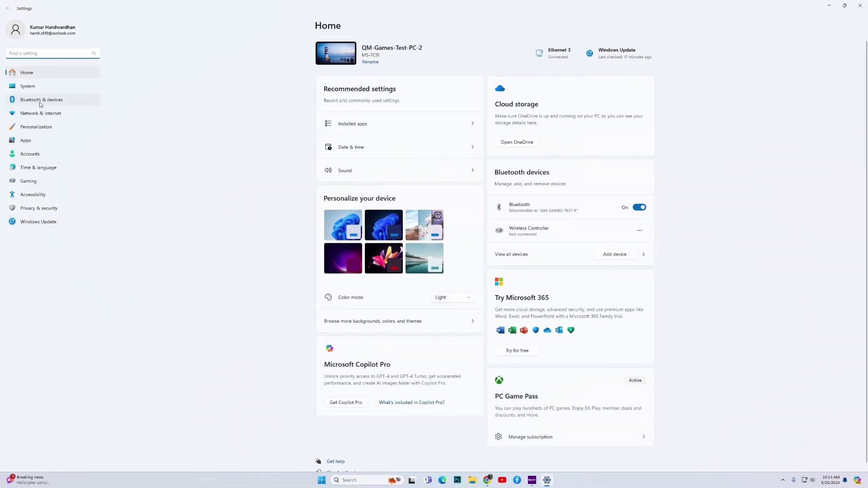
pyautogui.click(39, 169)
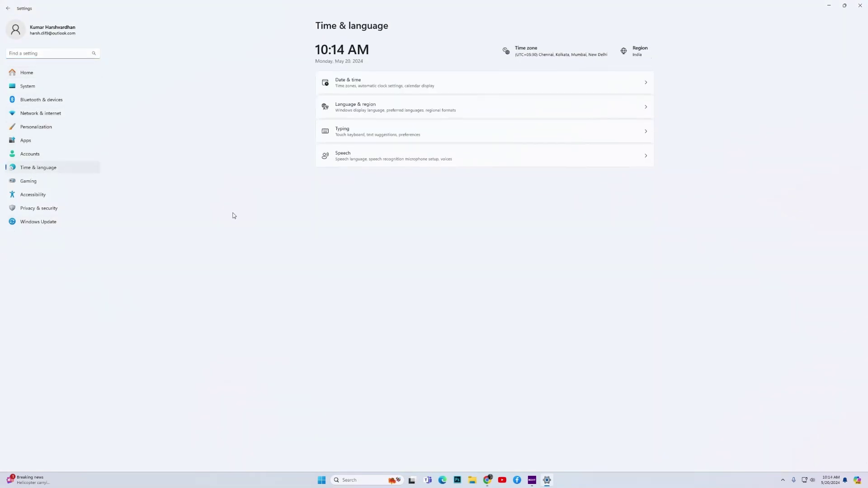
pyautogui.click(351, 88)
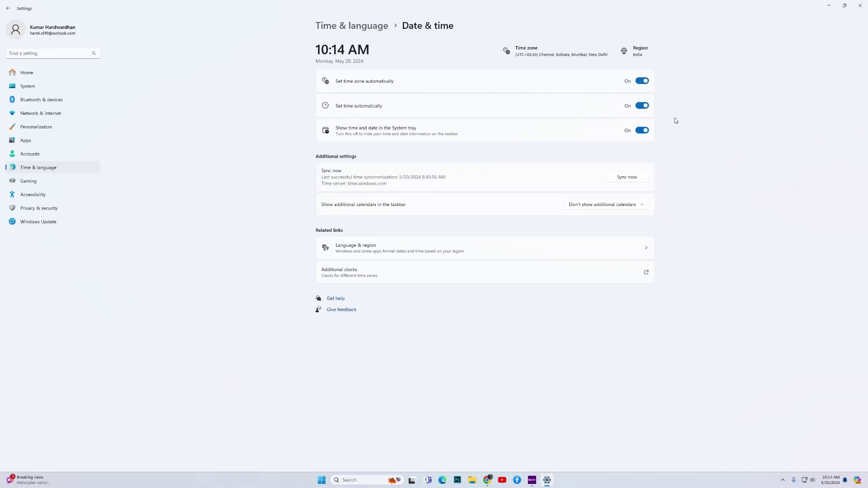
pyautogui.click(642, 105)
pyautogui.click(641, 82)
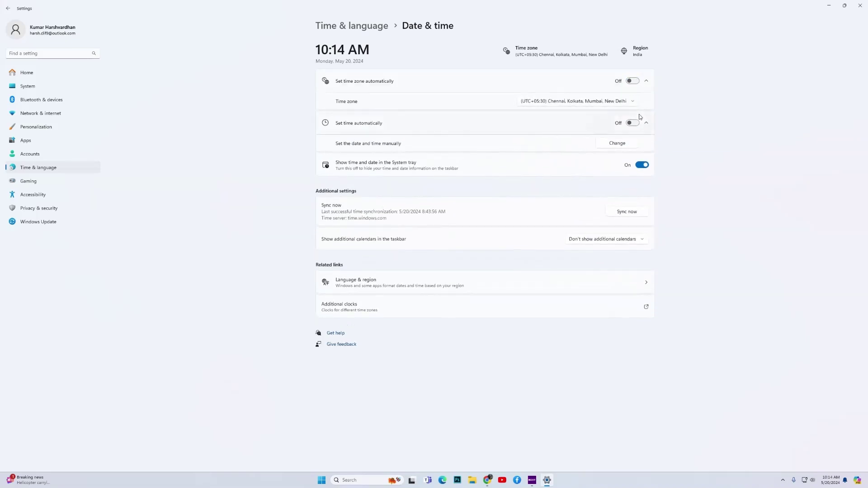
pyautogui.click(634, 83)
pyautogui.click(632, 104)
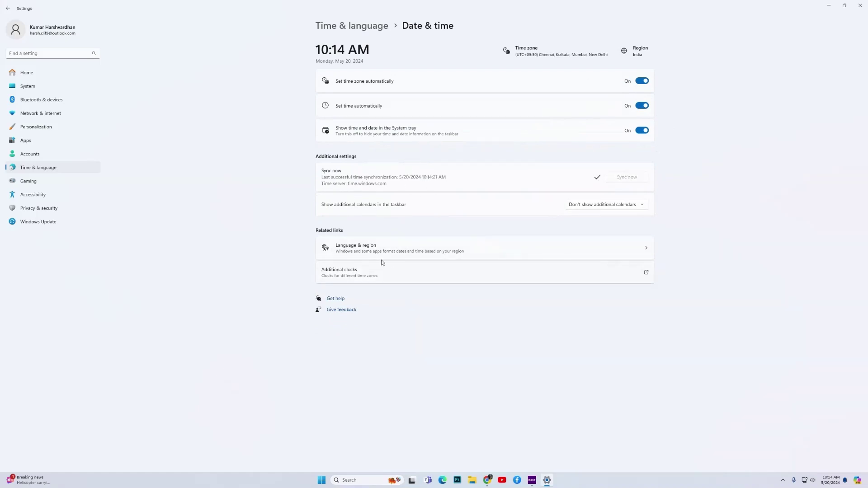
# Set the country or region to India in the language and region settings, and close Windows Settings
pyautogui.click(511, 249)
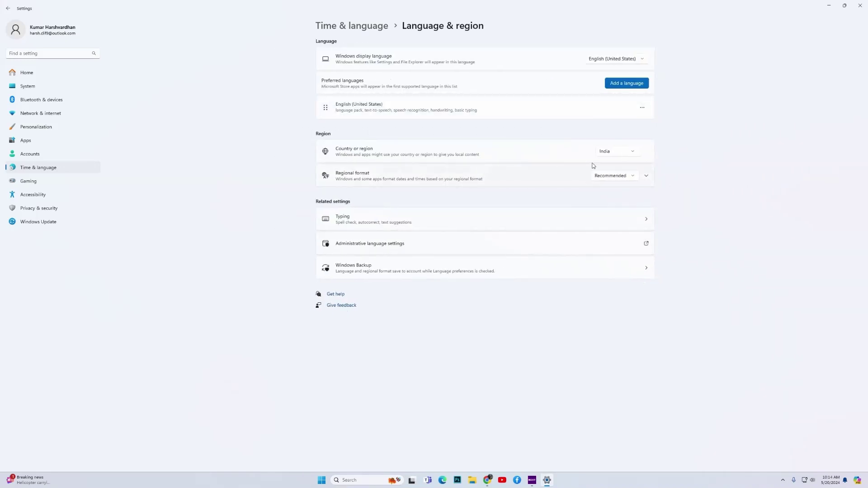
pyautogui.click(626, 153)
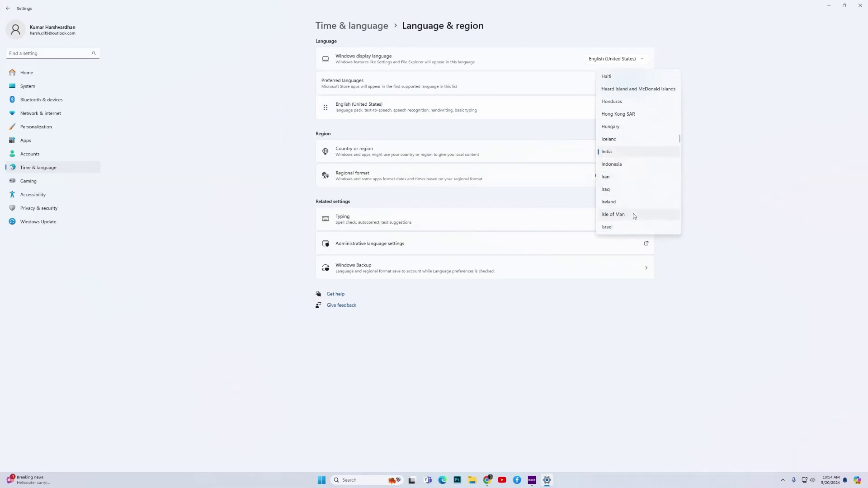
pyautogui.scroll(-1, 633, 215)
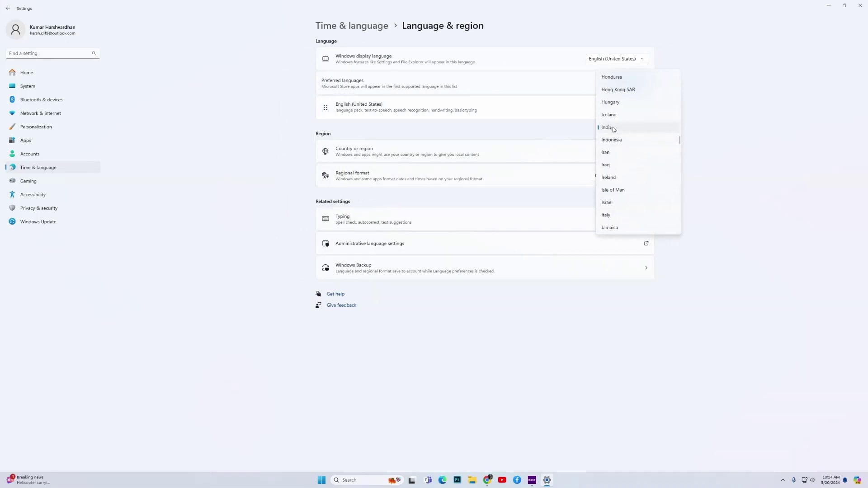
pyautogui.click(612, 127)
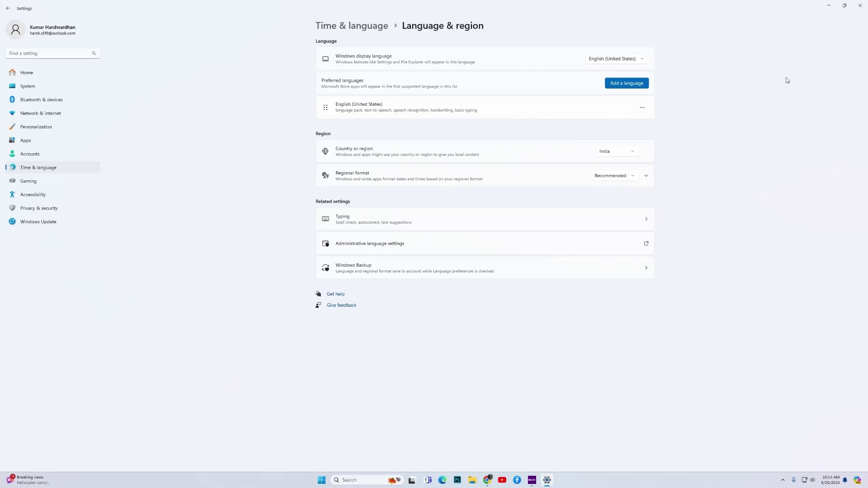
pyautogui.click(860, 6)
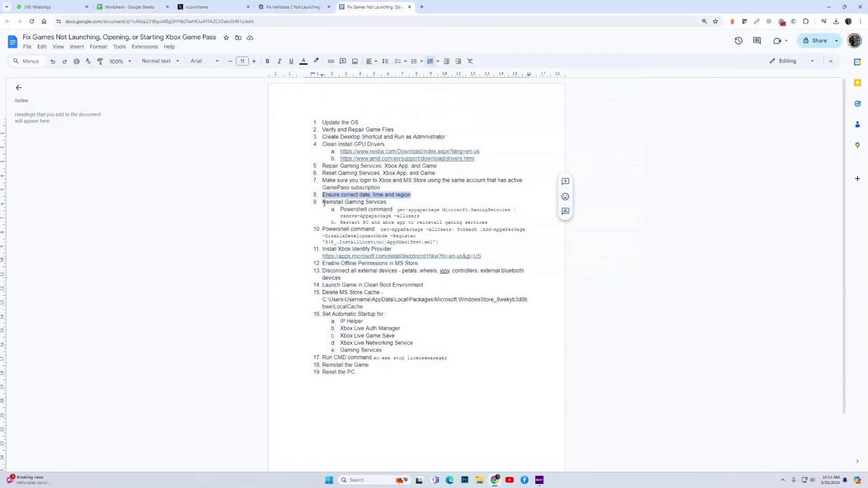
# Copy the Gaming Services removal command from checklist item 9 and open Windows PowerShell as administrator
pyautogui.moveTo(324, 203); pyautogui.dragTo(382, 202)
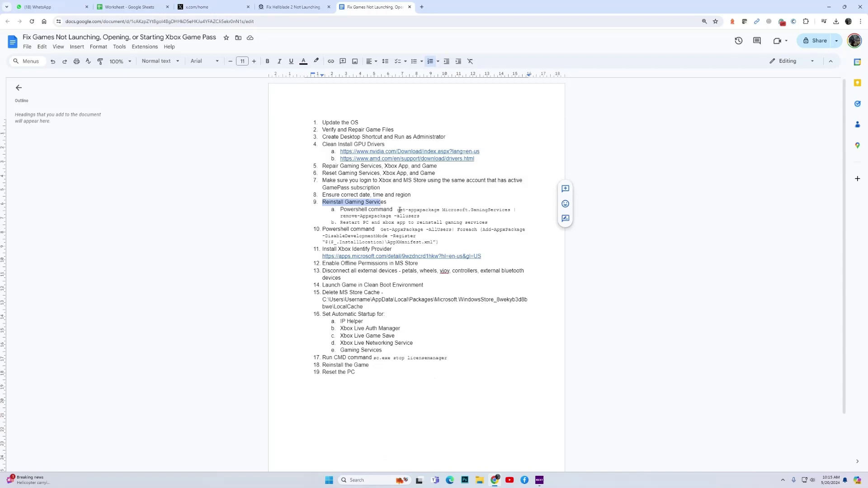
pyautogui.moveTo(398, 210); pyautogui.dragTo(419, 217)
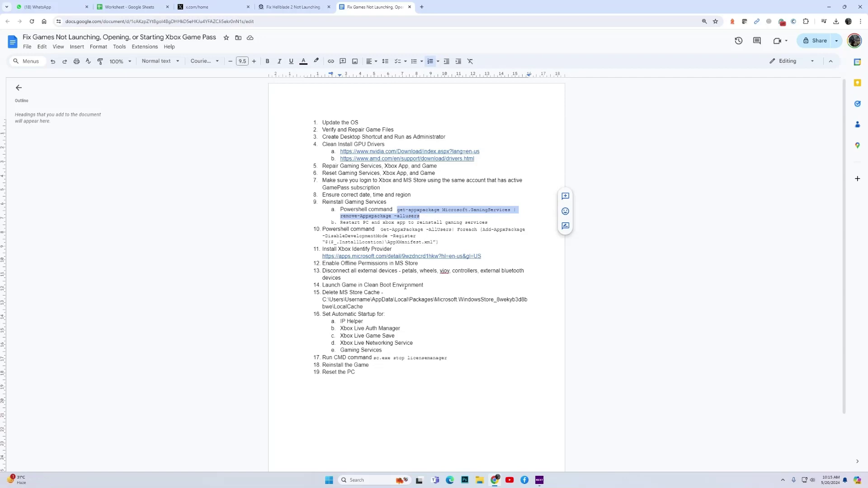
pyautogui.click(365, 480)
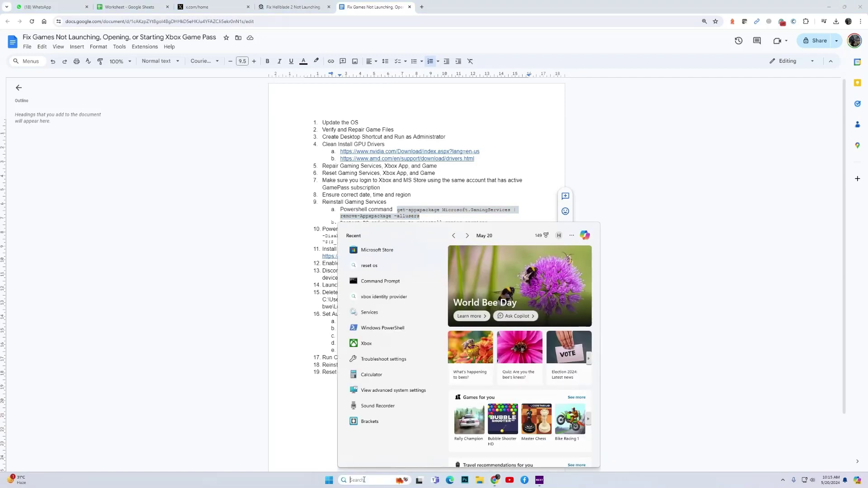
pyautogui.write('powersh')
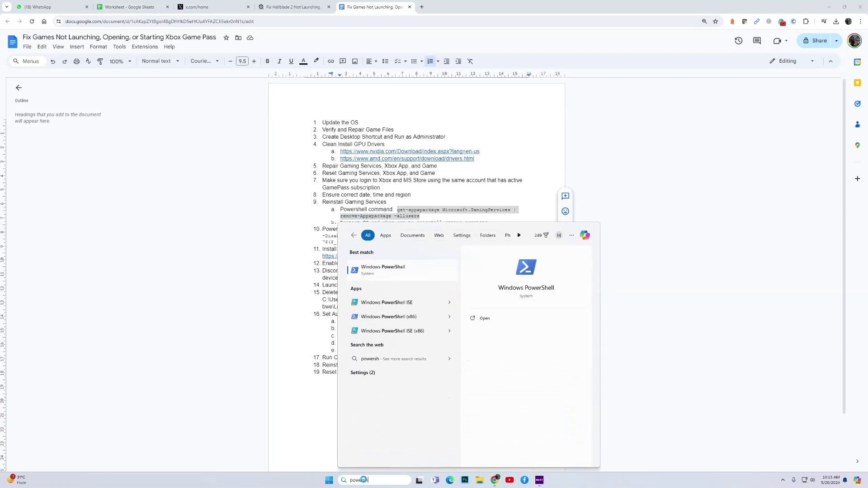
pyautogui.write('ell')
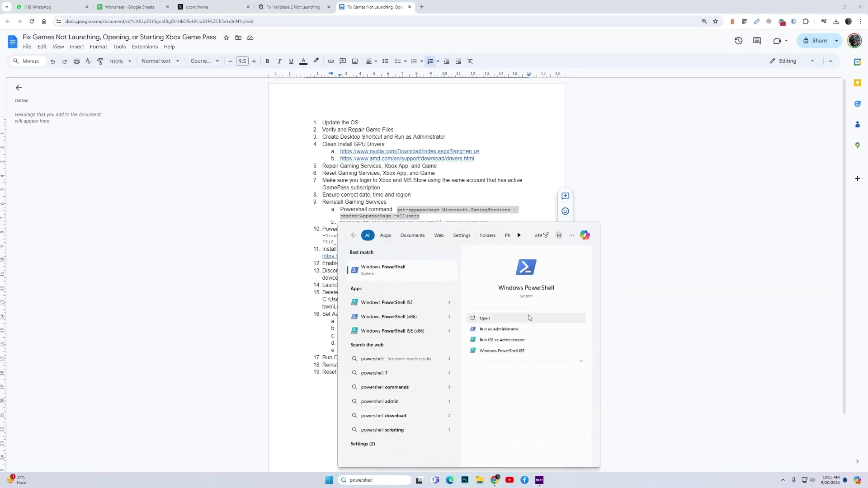
pyautogui.click(508, 334)
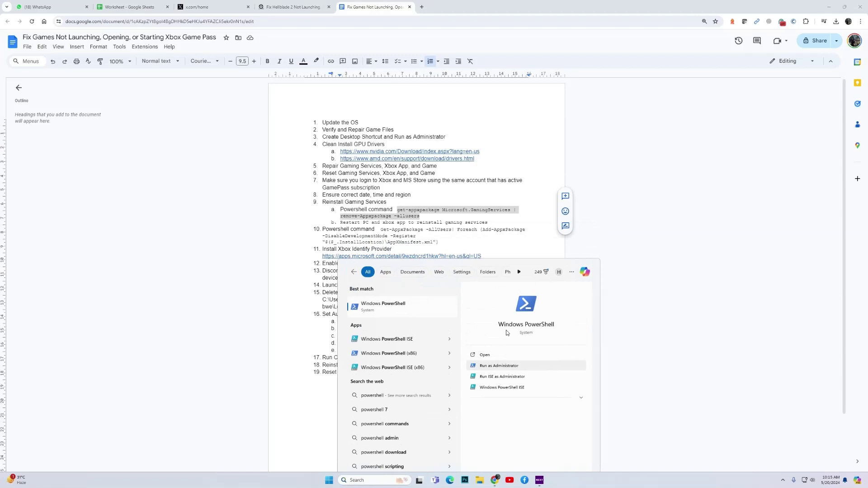
pyautogui.moveTo(352, 95); pyautogui.dragTo(586, 132)
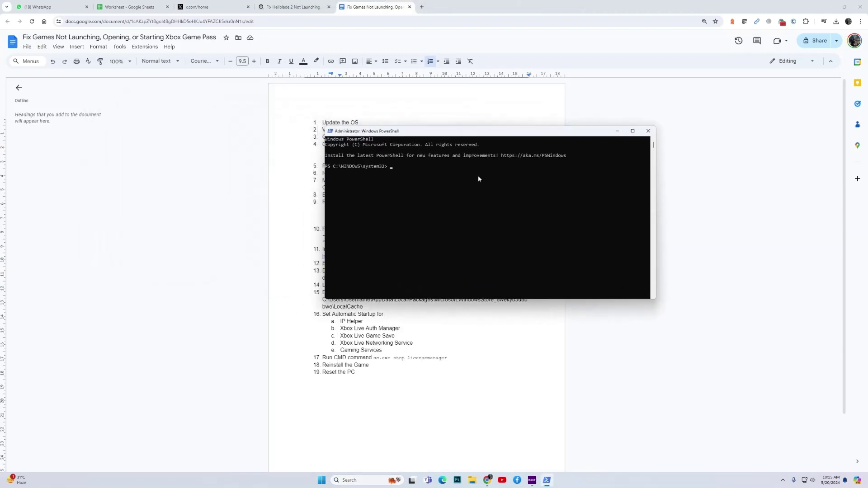
# Run "get-appxpackage Microsoft.GamingServices | remove-Appxpackage -allusers" in PowerShell, and close its window
pyautogui.write('get-appxpackage Microsoft.GamingServices | remove-Appxpackage -allusers')
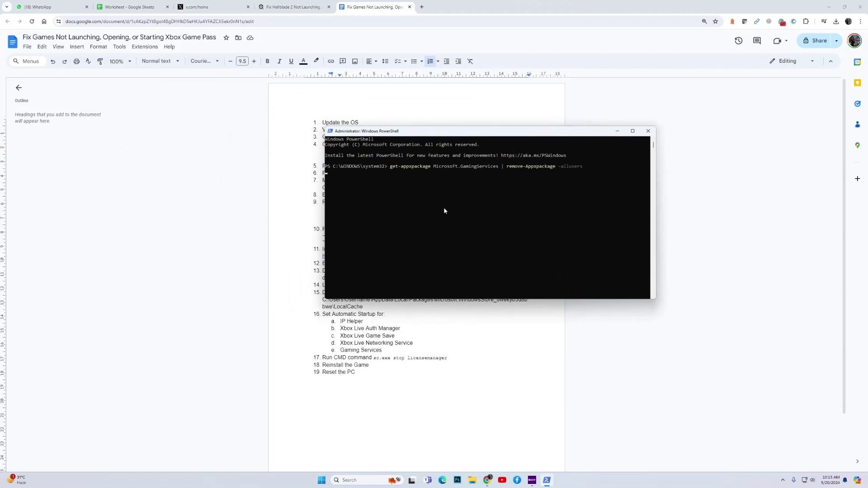
pyautogui.press('Return')
pyautogui.click(649, 131)
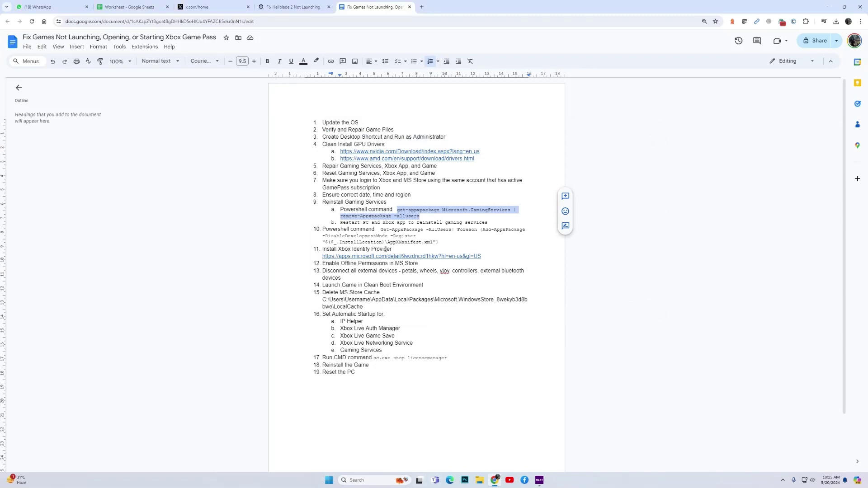
# Launch the Xbox app from the recent searches in Windows, and minimize it to return to the checklist
pyautogui.click(379, 480)
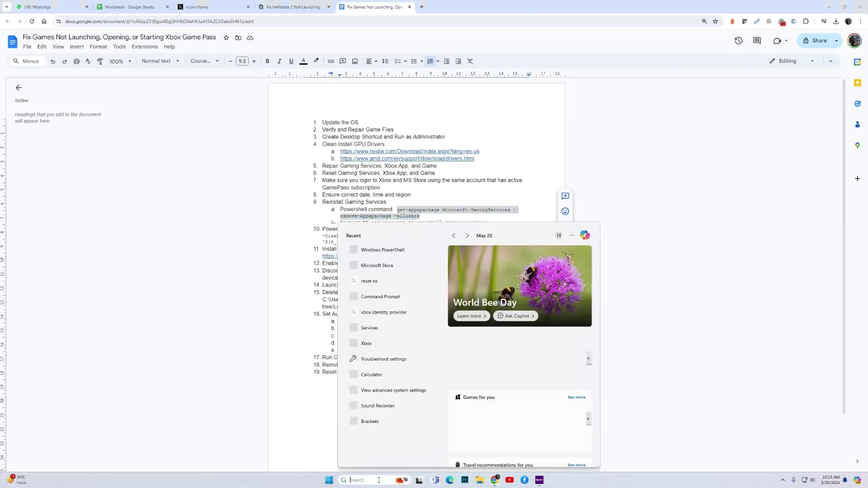
pyautogui.click(369, 343)
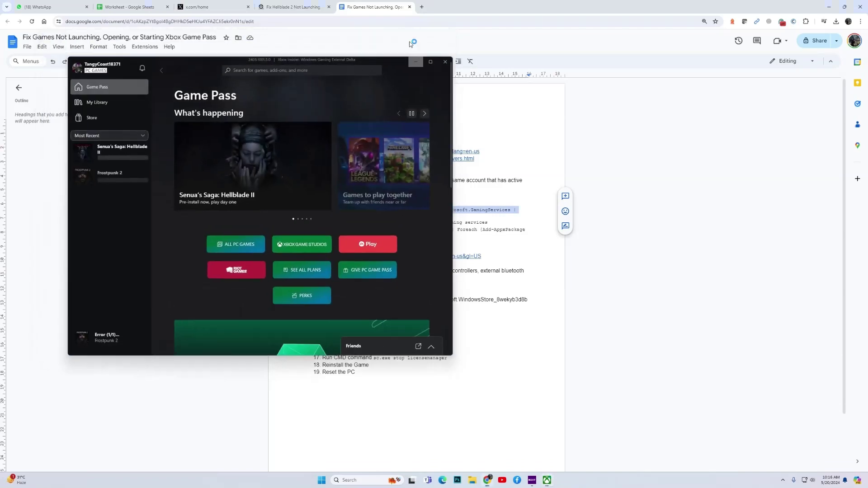
pyautogui.click(411, 44)
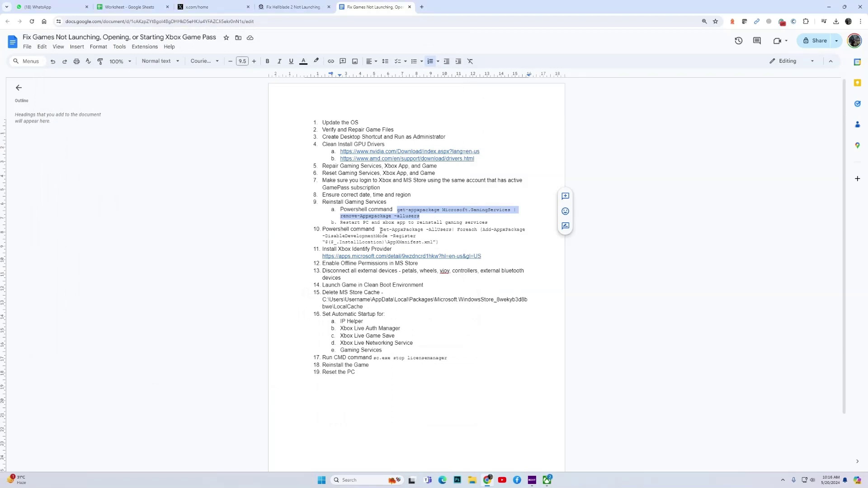
# Copy the PowerShell command from checklist item 10 and open Windows PowerShell as administrator
pyautogui.moveTo(382, 231); pyautogui.dragTo(438, 243)
pyautogui.hotkey('ctrl', 'c')
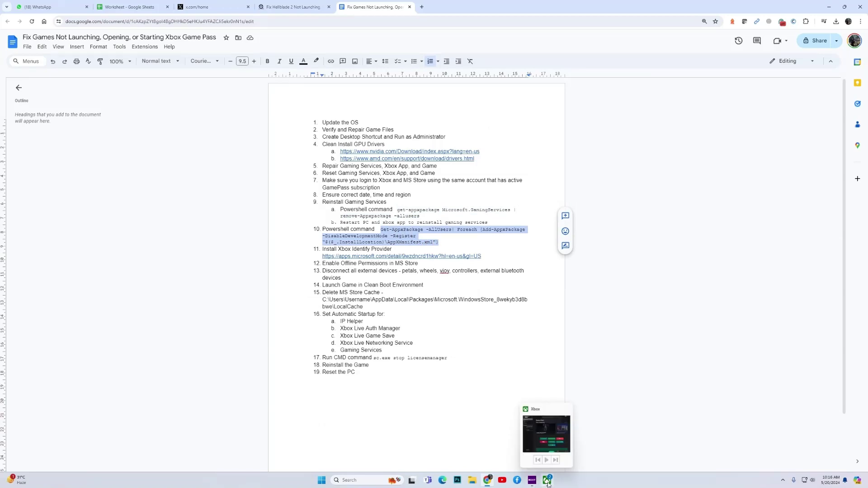
pyautogui.click(388, 482)
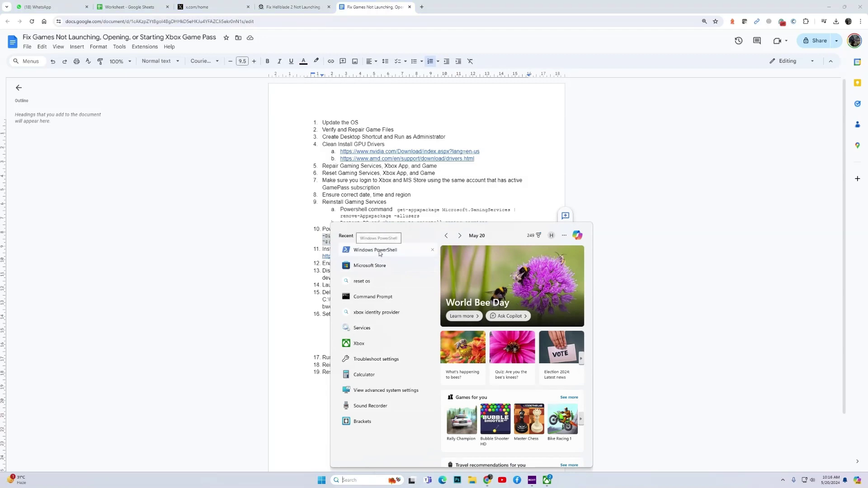
pyautogui.write('power')
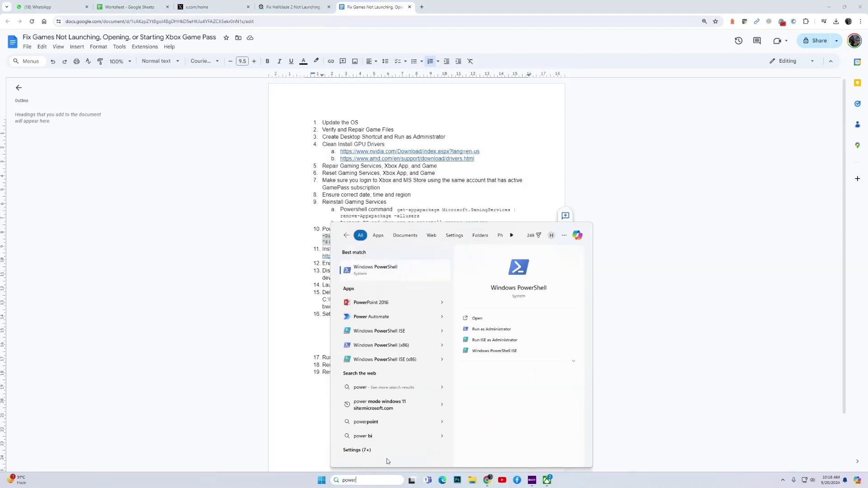
pyautogui.click(491, 329)
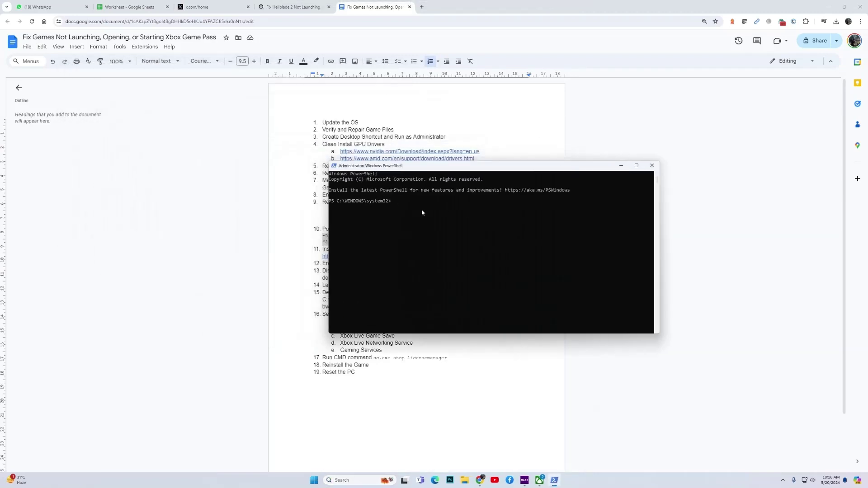
# Run "Get-AppxPackage -AllUsers| Foreach {Add-AppxPackage -DisableDevelopmentMode -Register "$($_.InstallLocation)\AppXManifest.xml"}" in PowerShell, and close its window
pyautogui.hotkey('ctrl', 'v')
pyautogui.press('Return')
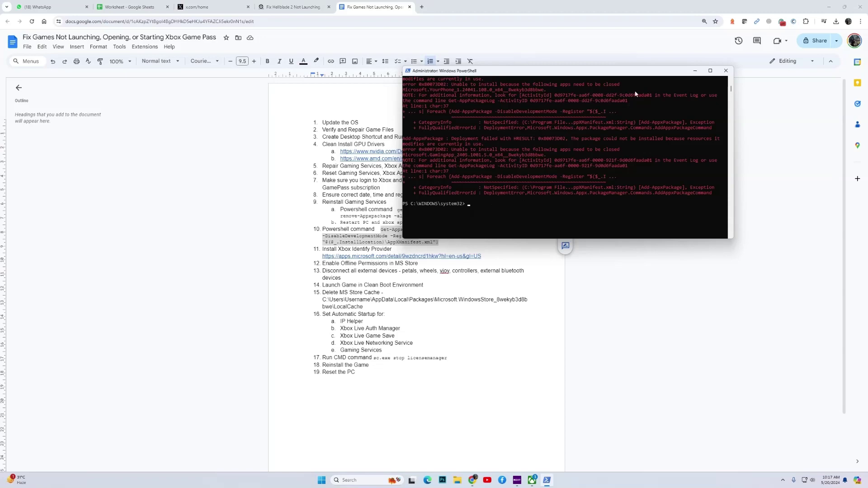
pyautogui.click(725, 70)
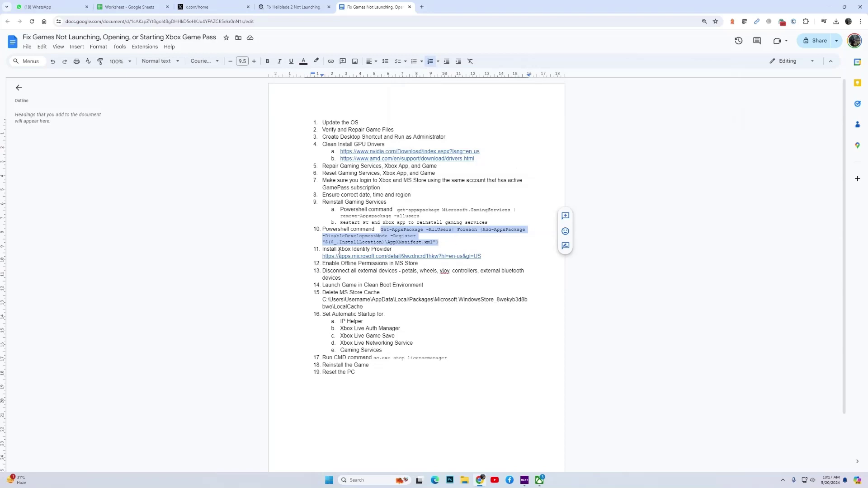
# View the Xbox Identity Provider store page linked in checklist item 11, and return to the checklist
pyautogui.moveTo(323, 249); pyautogui.dragTo(405, 247)
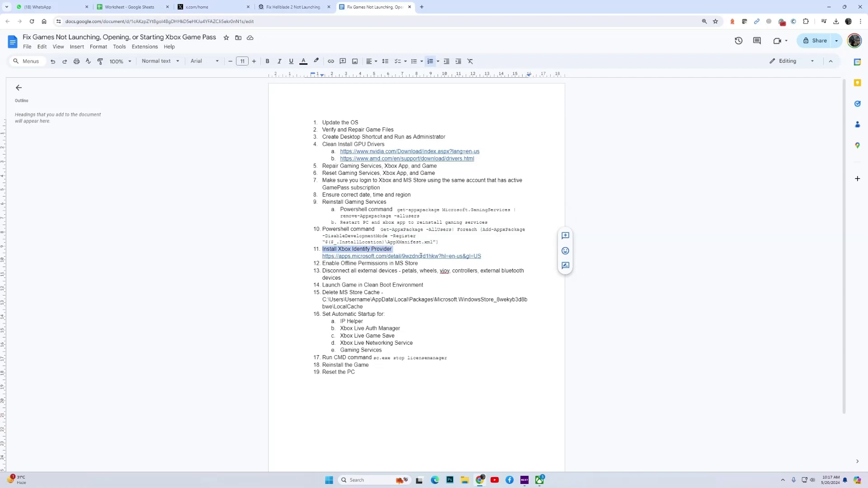
pyautogui.click(421, 256)
pyautogui.click(386, 271)
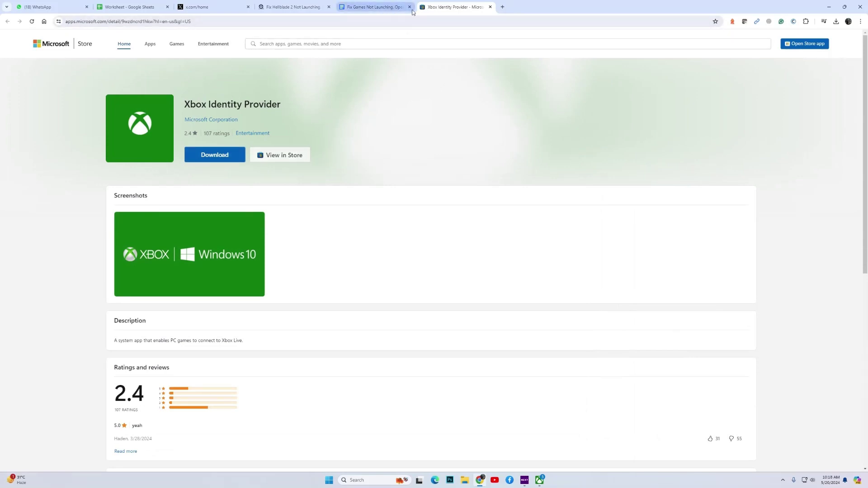
pyautogui.click(490, 7)
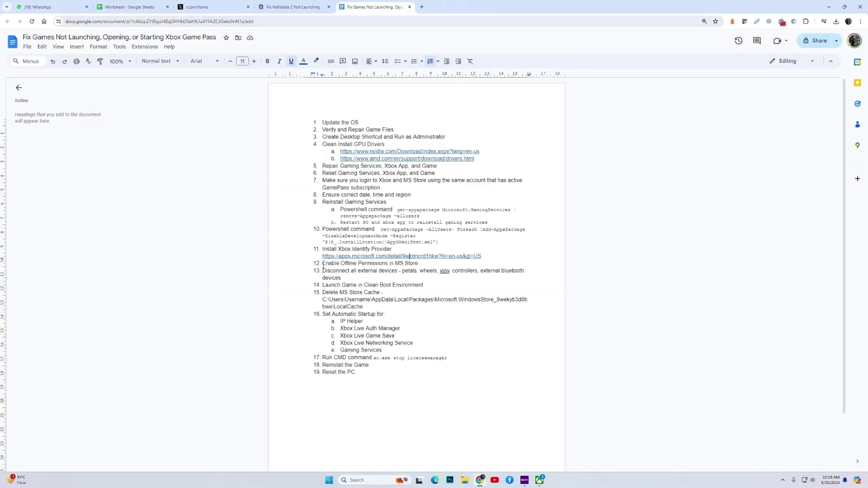
# Highlight checklist item 12 and open the settings page of the Microsoft Store app
pyautogui.moveTo(322, 266); pyautogui.dragTo(421, 262)
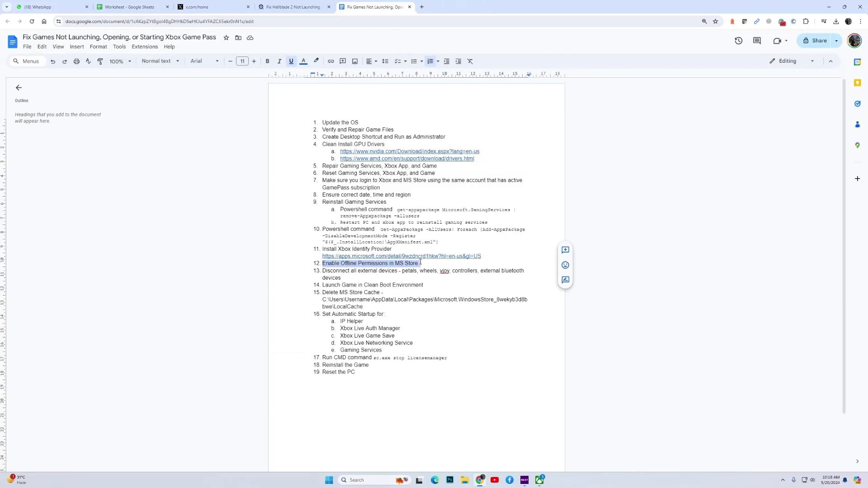
pyautogui.click(372, 480)
pyautogui.write('Ms store')
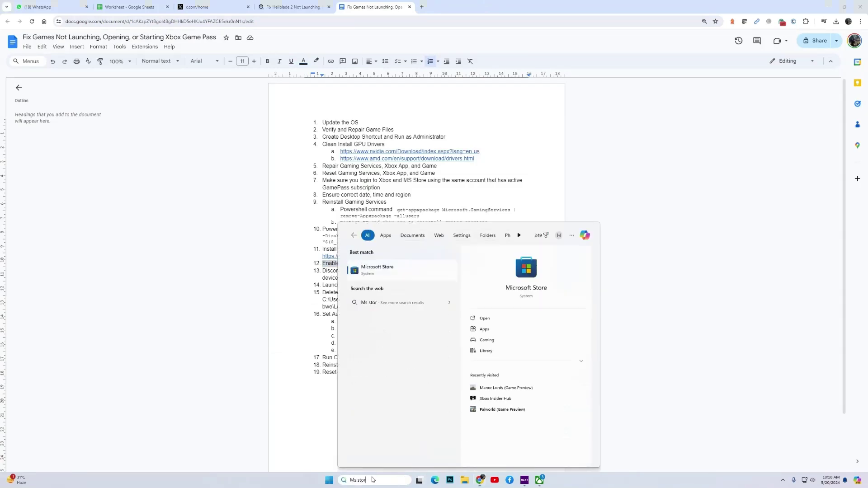
pyautogui.click(368, 272)
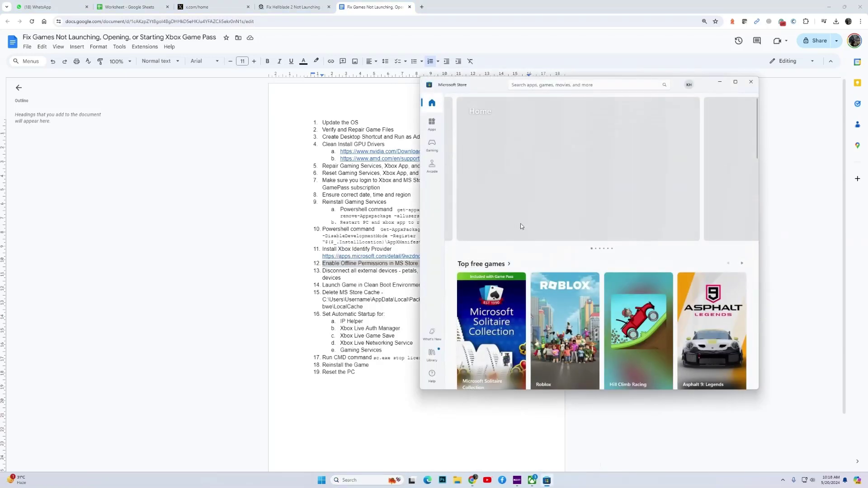
pyautogui.click(689, 85)
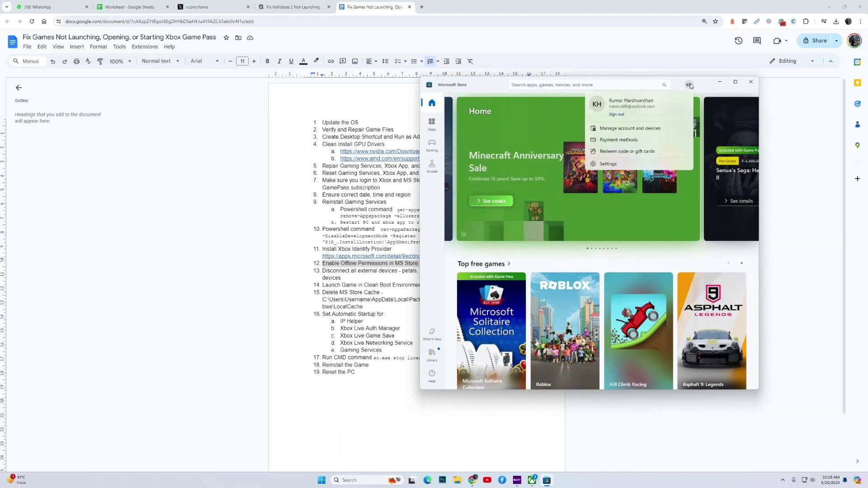
pyautogui.click(614, 164)
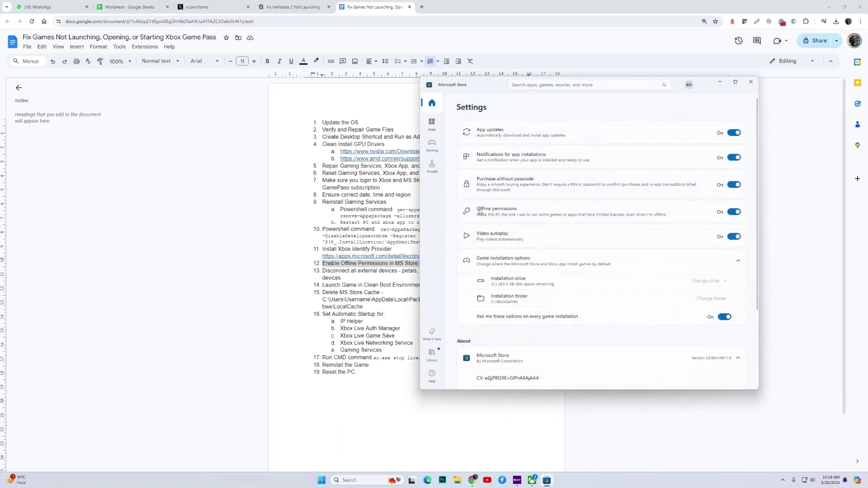
# Turn the Microsoft Store's Offline permissions off and back on, and close the Store
pyautogui.click(734, 213)
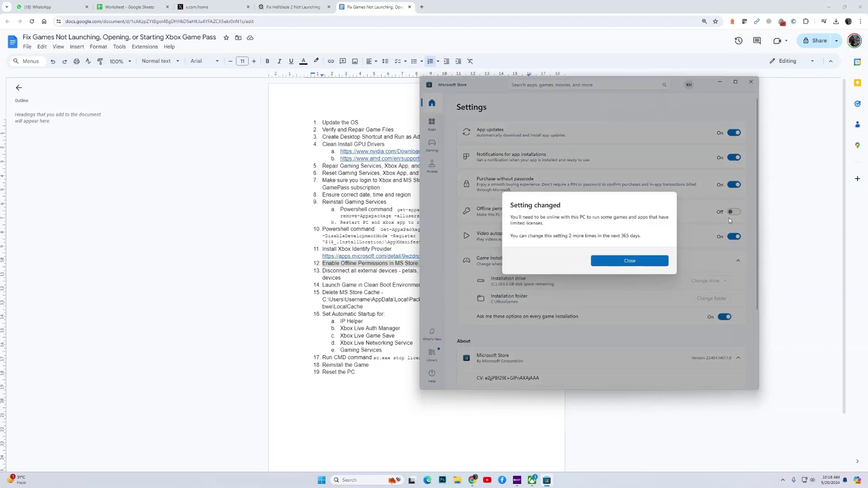
pyautogui.click(629, 261)
pyautogui.click(735, 213)
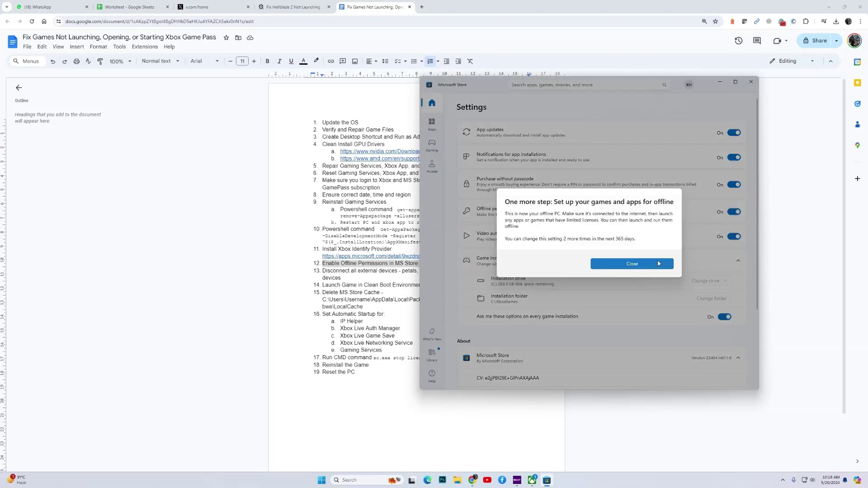
pyautogui.click(626, 265)
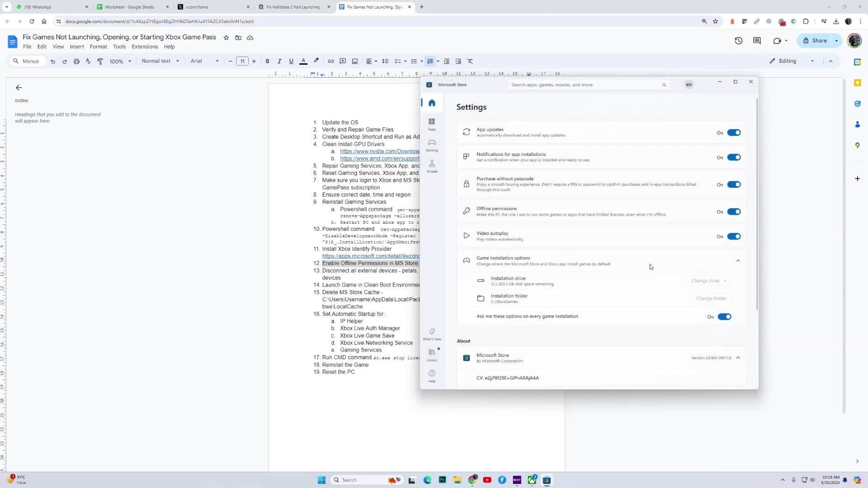
pyautogui.click(751, 82)
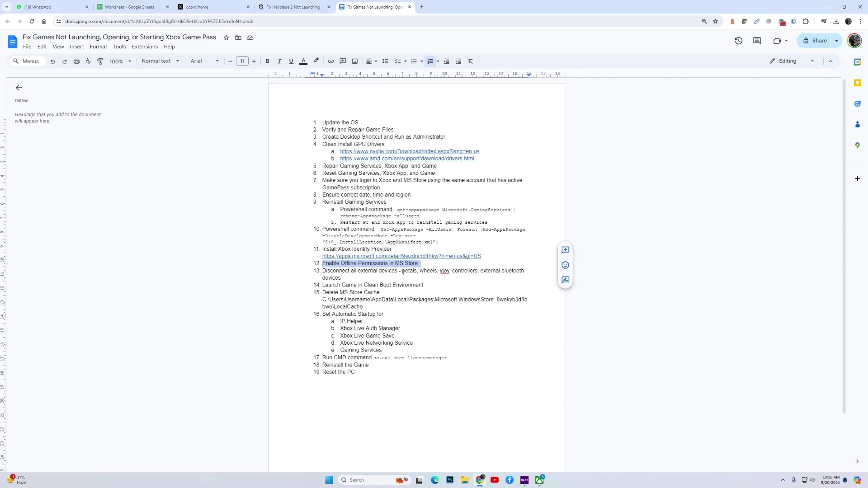
# Highlight checklist item 13 about disconnecting external devices, followed by item 14 about the clean boot environment
pyautogui.moveTo(323, 274); pyautogui.dragTo(342, 278)
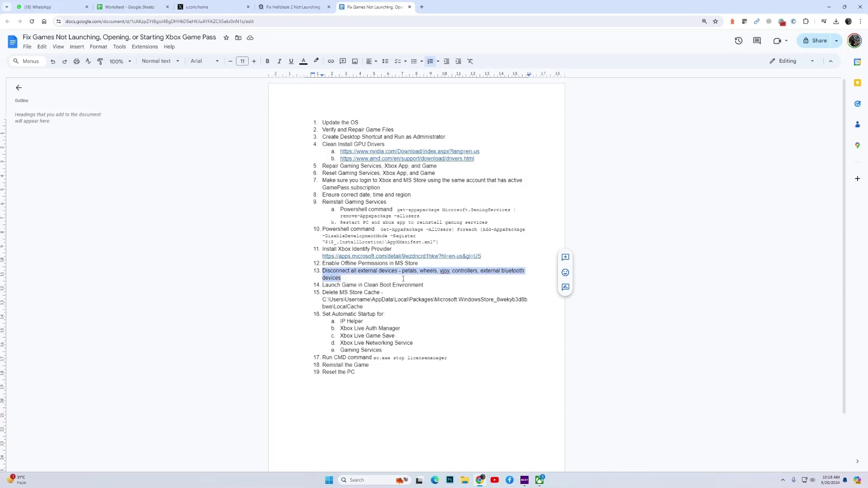
pyautogui.scroll(-1, 402, 279)
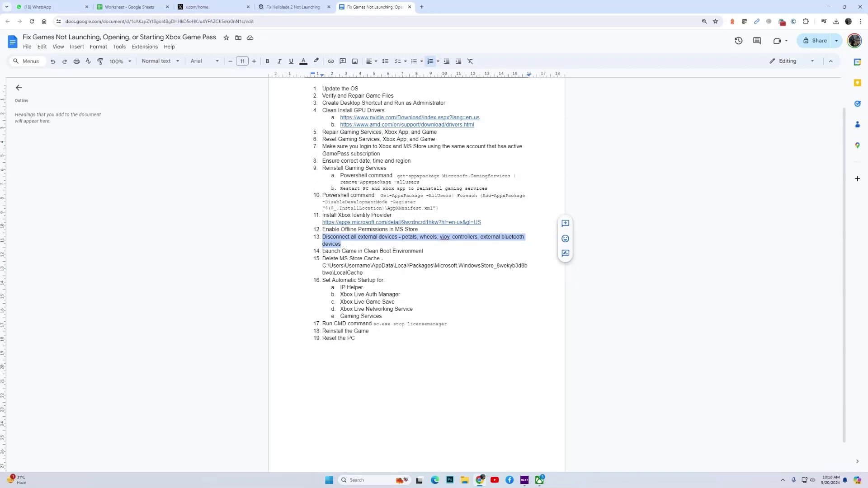
pyautogui.moveTo(323, 253); pyautogui.dragTo(424, 250)
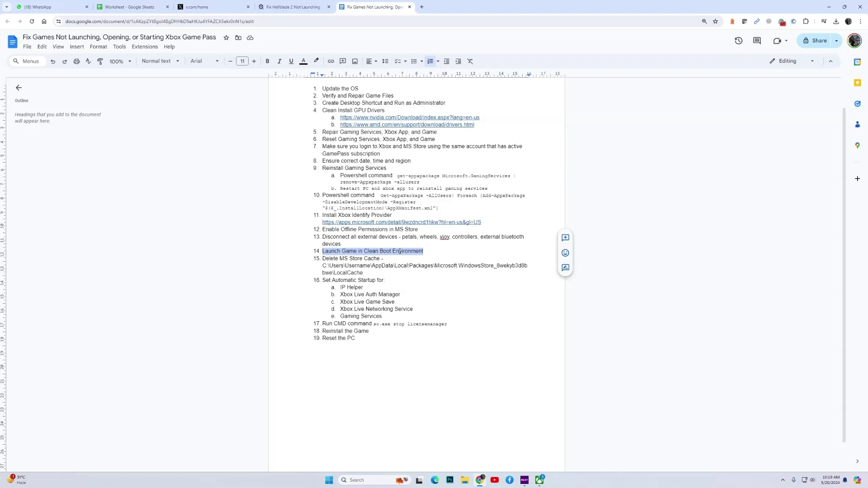
# Run msconfig, hide all Microsoft services in System Configuration, and disable all the remaining services
pyautogui.press('super+r')
pyautogui.moveTo(70, 402); pyautogui.dragTo(481, 319)
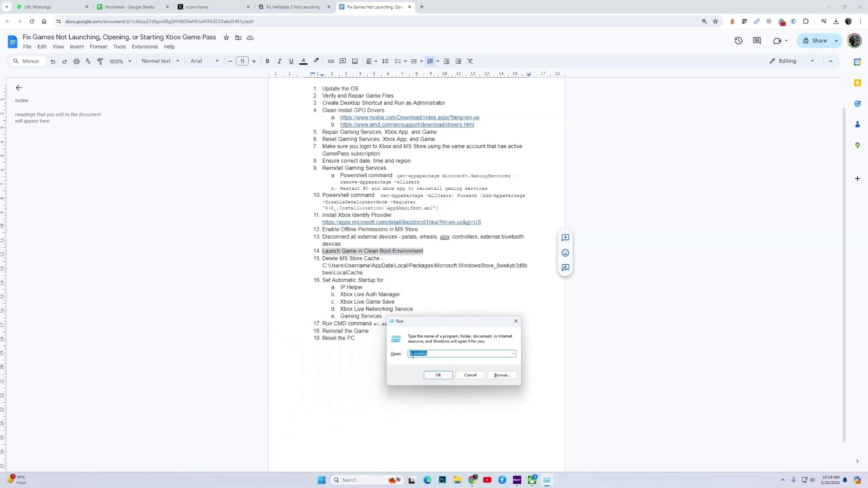
pyautogui.click(439, 376)
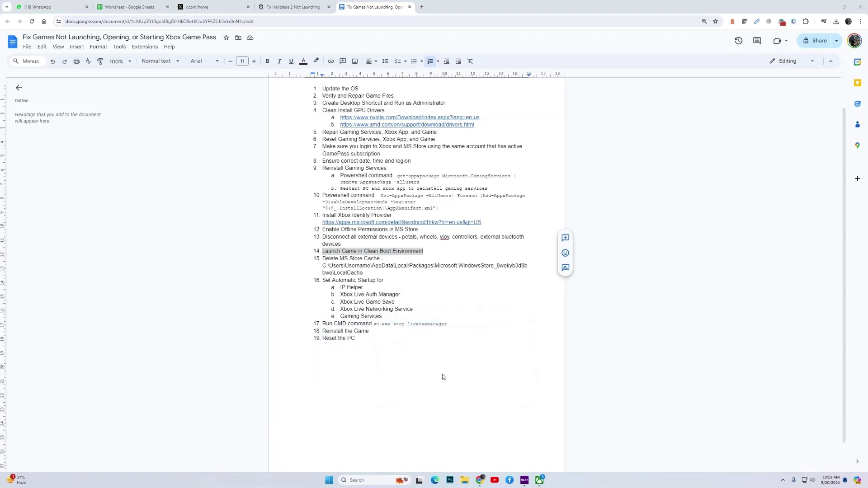
pyautogui.moveTo(434, 175); pyautogui.dragTo(590, 202)
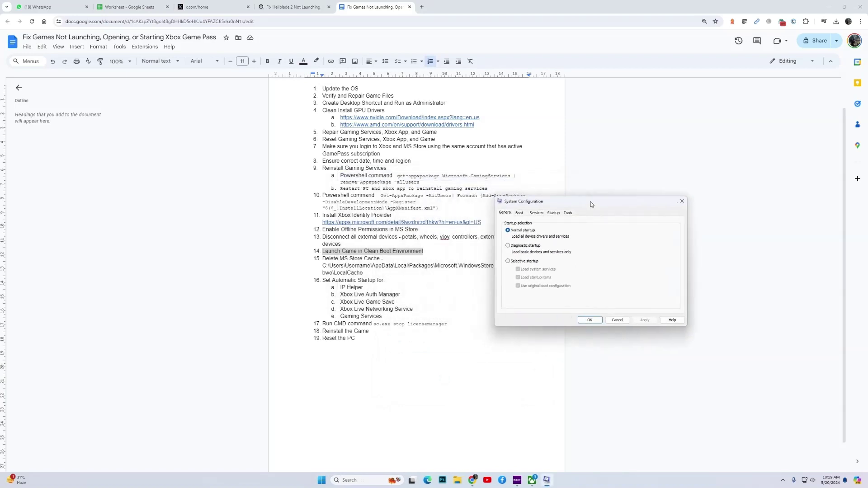
pyautogui.click(538, 214)
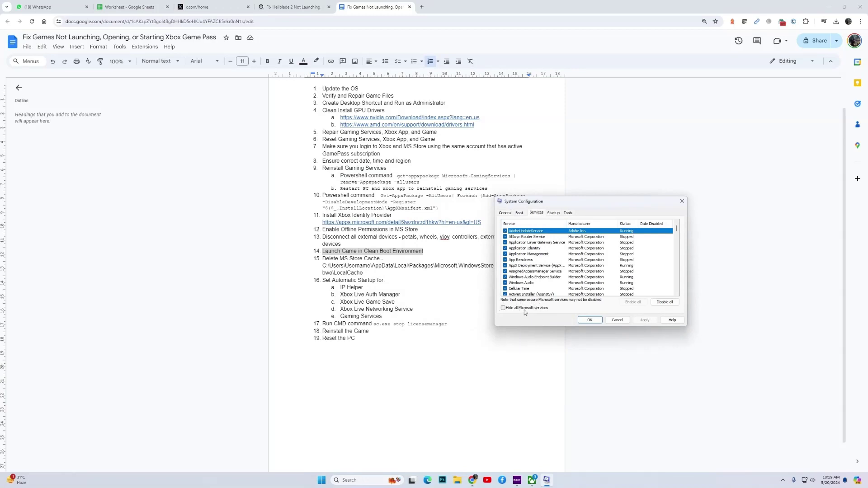
pyautogui.click(503, 308)
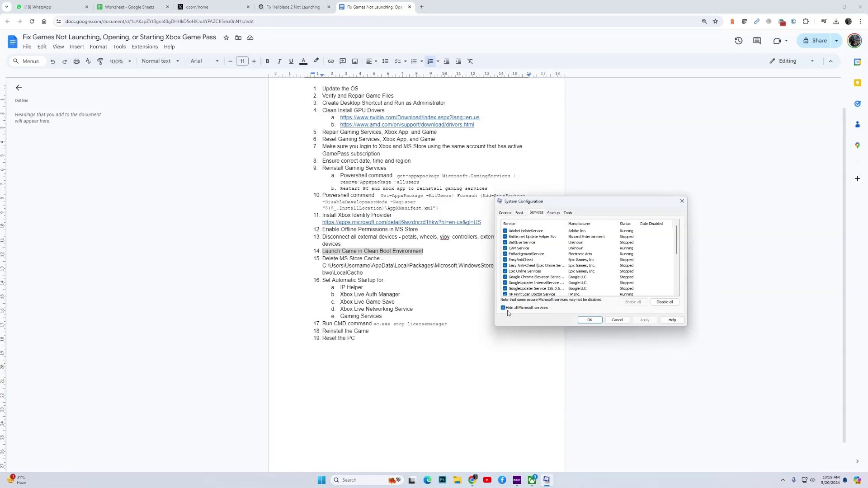
pyautogui.click(665, 302)
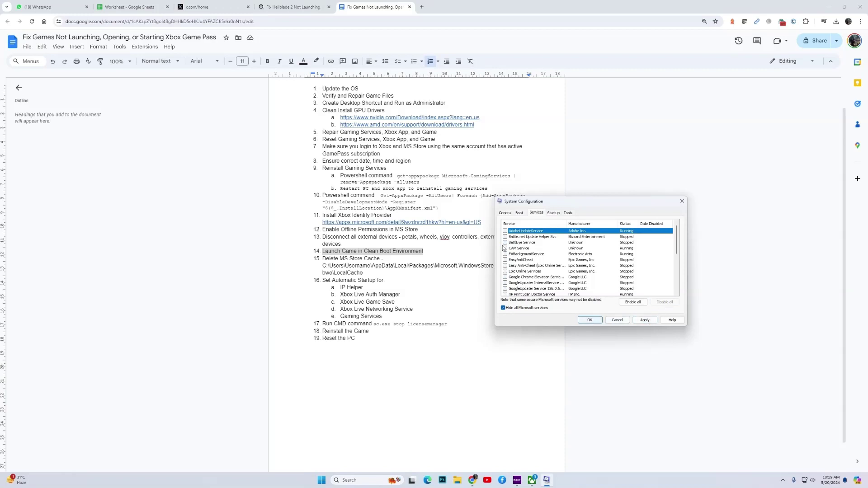
# Disable the vgtray startup app in Task Manager, and return to System Configuration
pyautogui.click(554, 214)
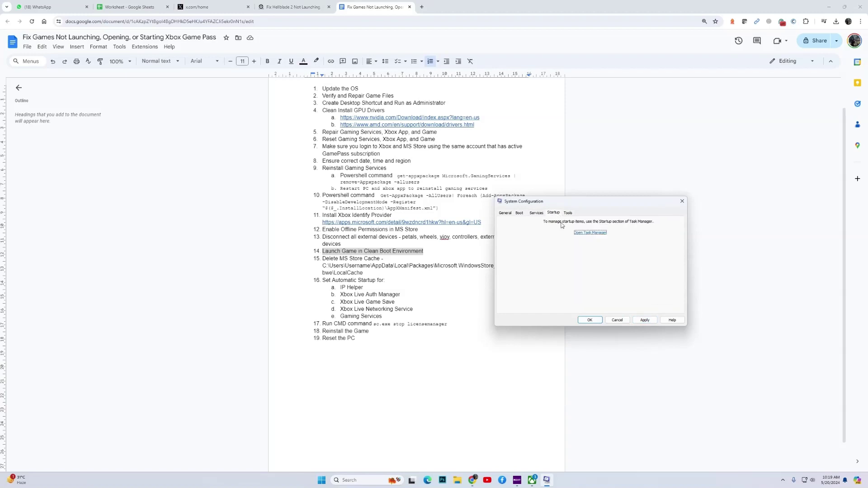
pyautogui.click(591, 233)
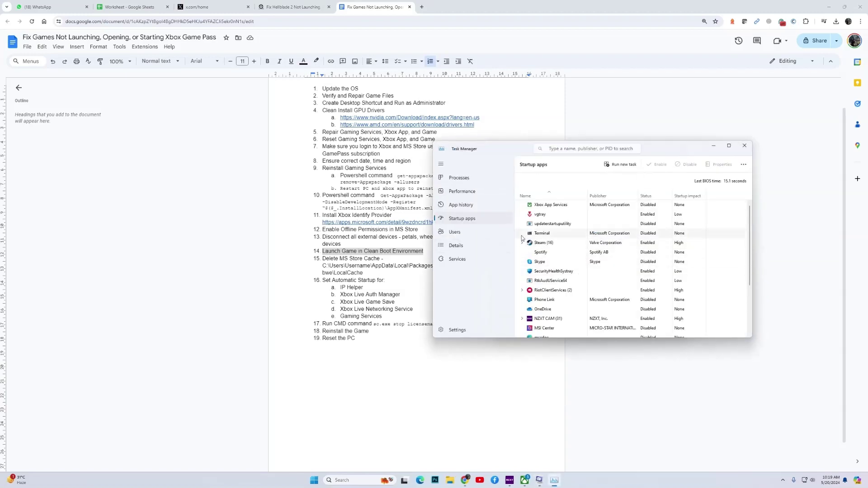
pyautogui.rightClick(653, 216)
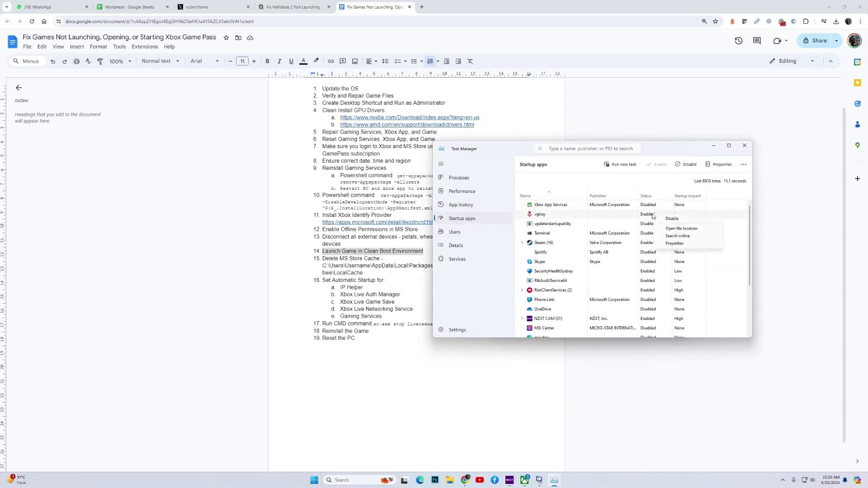
pyautogui.click(646, 217)
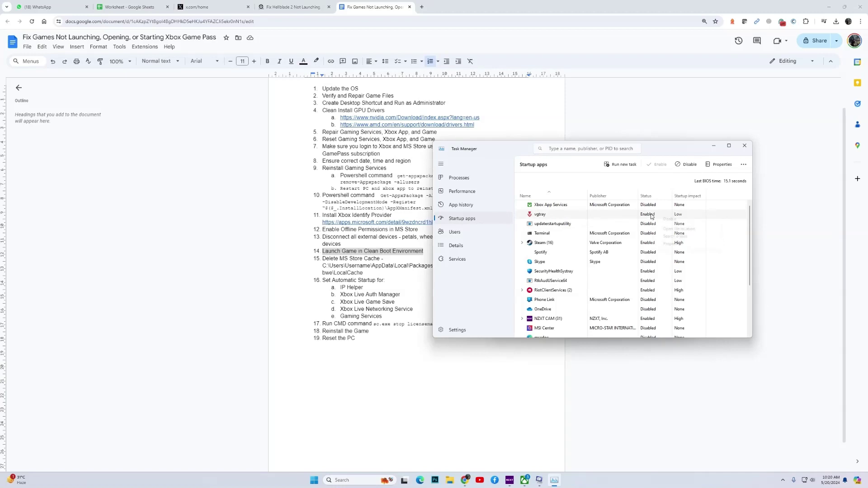
pyautogui.rightClick(652, 217)
pyautogui.click(667, 221)
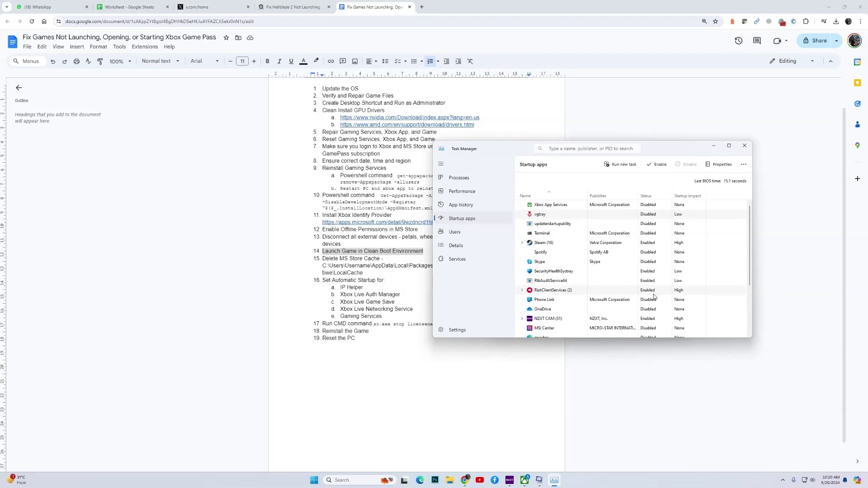
pyautogui.scroll(-3, 654, 293)
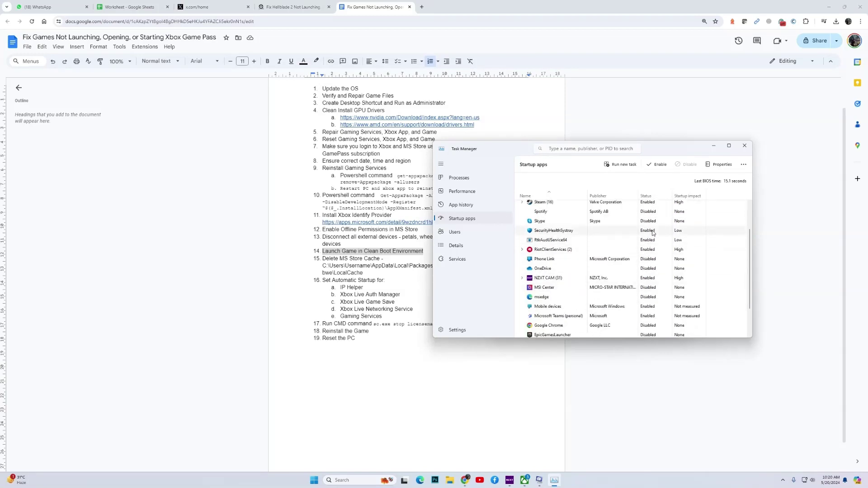
pyautogui.scroll(-3, 651, 262)
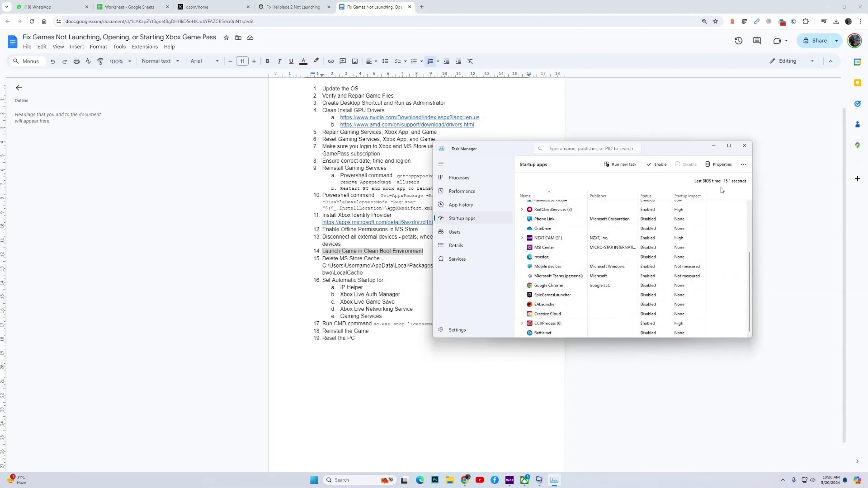
pyautogui.click(744, 148)
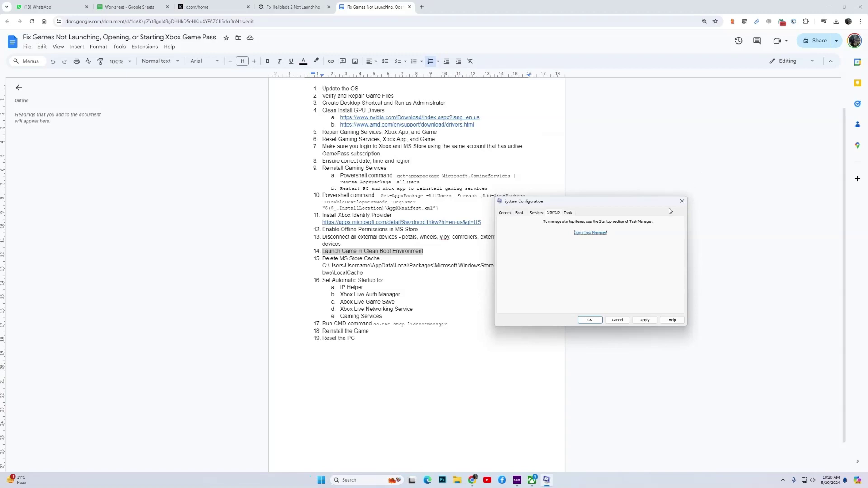
# Close System Configuration and highlight the Microsoft.WindowsStore_8wekyb3d8bbwe folder name in checklist item 15
pyautogui.click(681, 201)
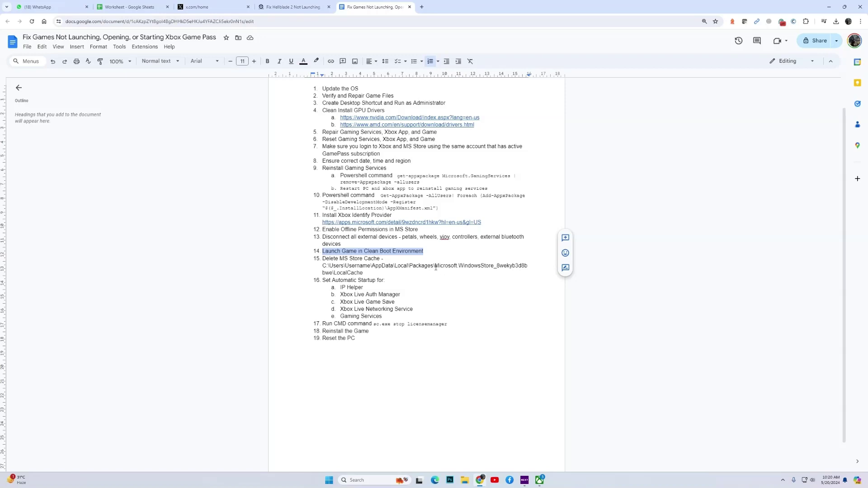
pyautogui.moveTo(435, 267); pyautogui.dragTo(333, 275)
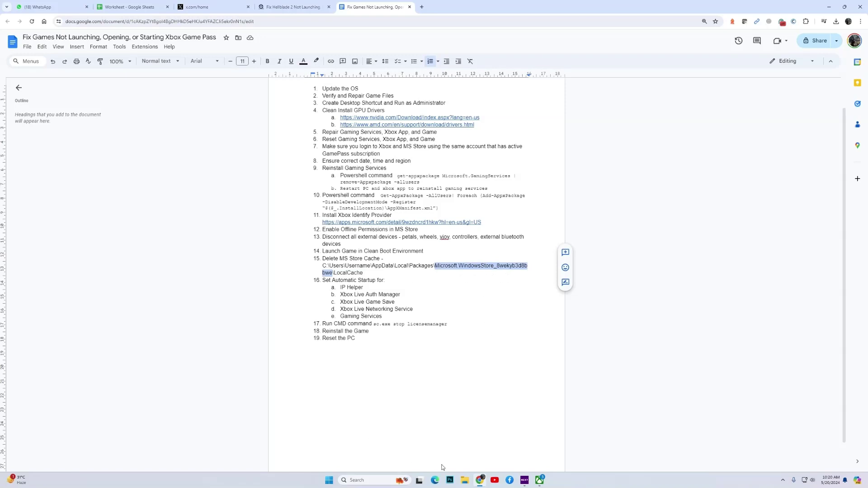
# Open File Explorer and go to the account's user folder under C:\Users
pyautogui.click(465, 480)
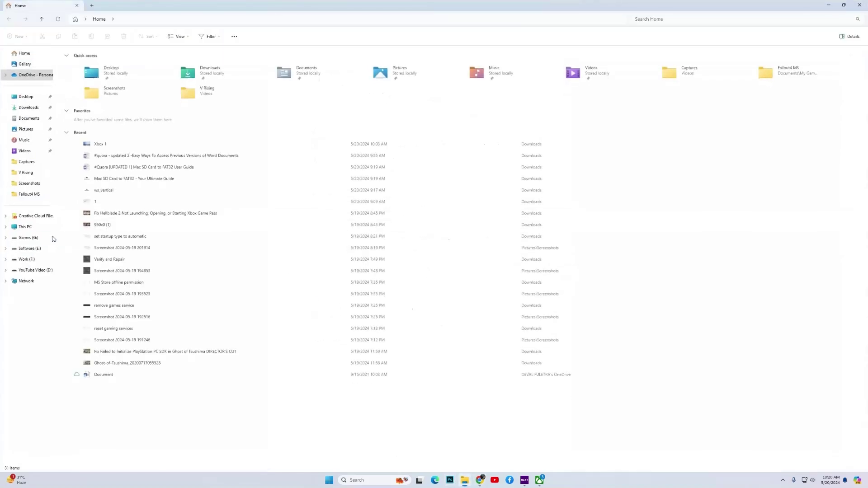
pyautogui.click(27, 226)
pyautogui.click(108, 71)
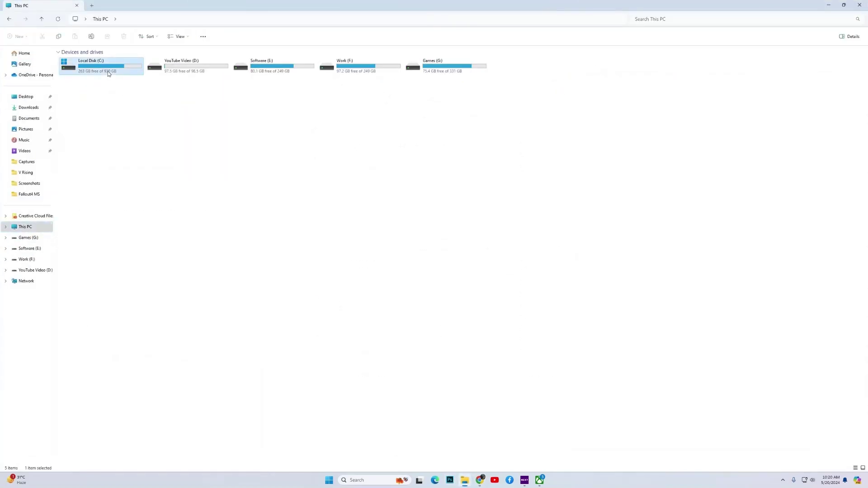
pyautogui.doubleClick(107, 71)
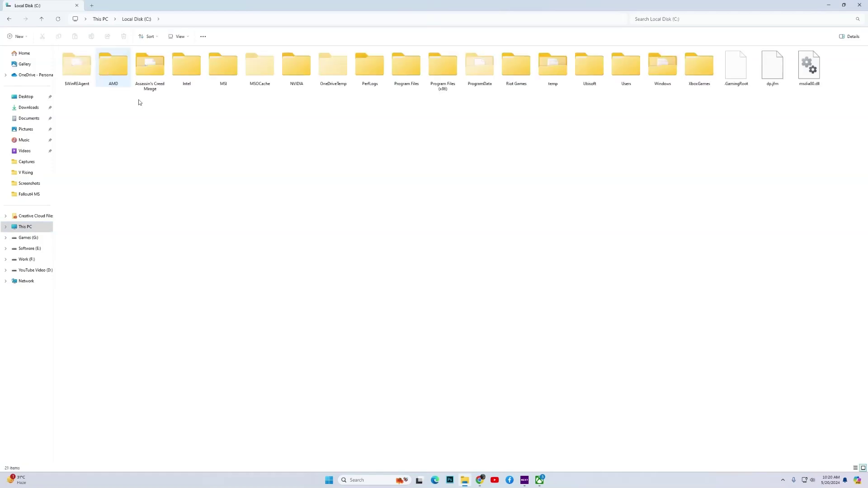
pyautogui.doubleClick(614, 84)
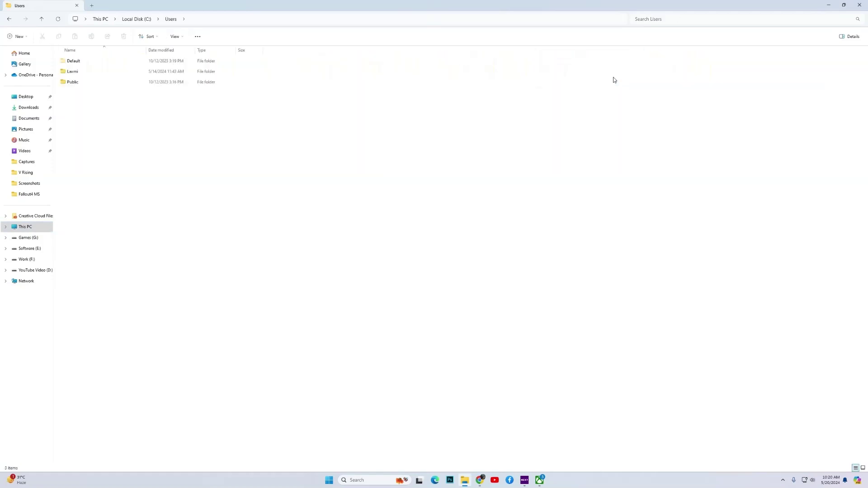
pyautogui.doubleClick(80, 72)
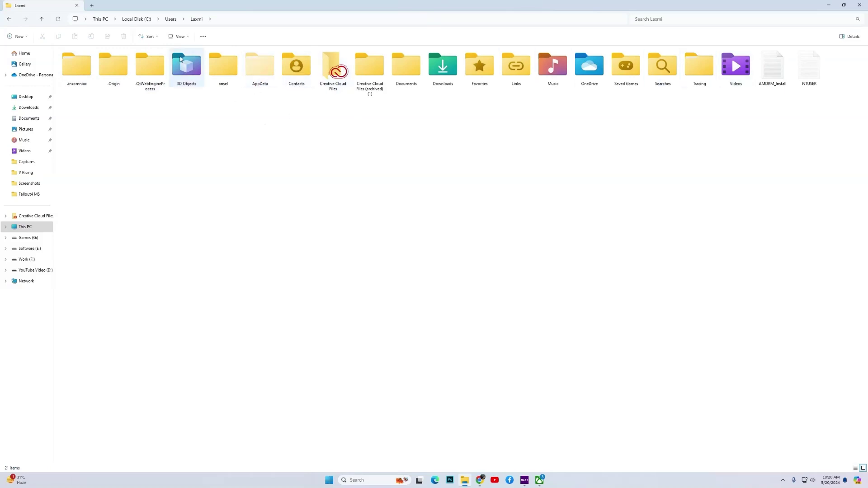
# Check the Hidden items display option for the user folder
pyautogui.click(186, 38)
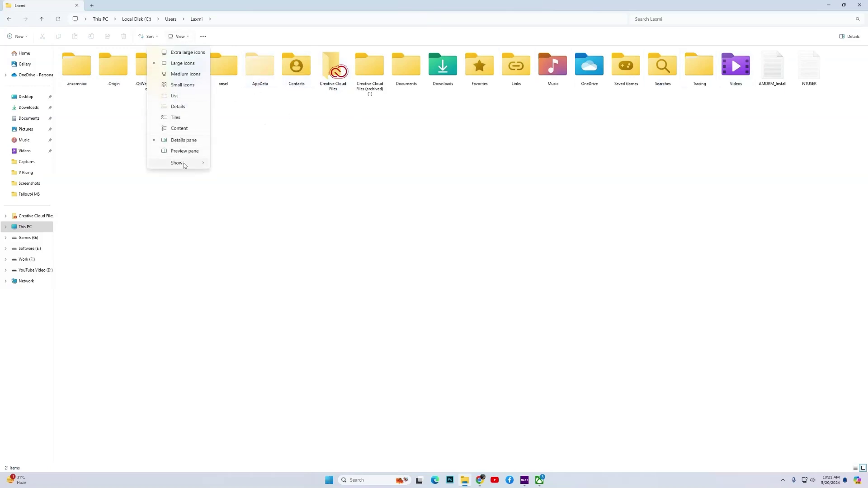
pyautogui.moveTo(184, 164)
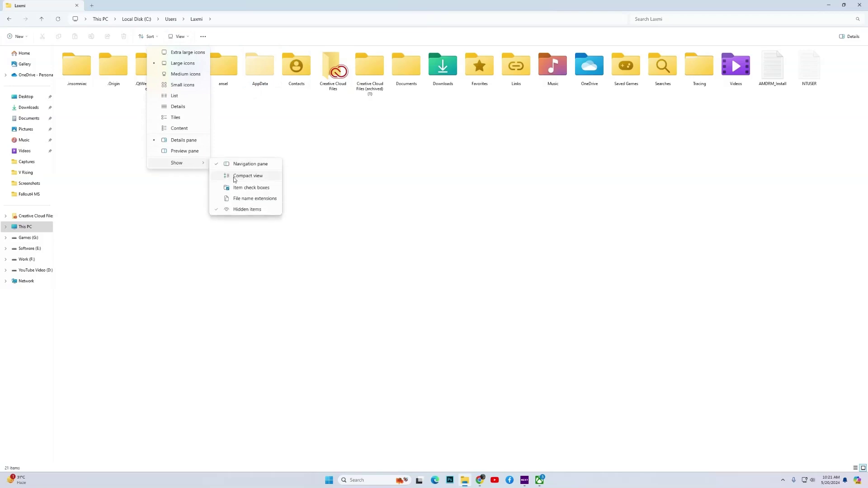
pyautogui.click(241, 209)
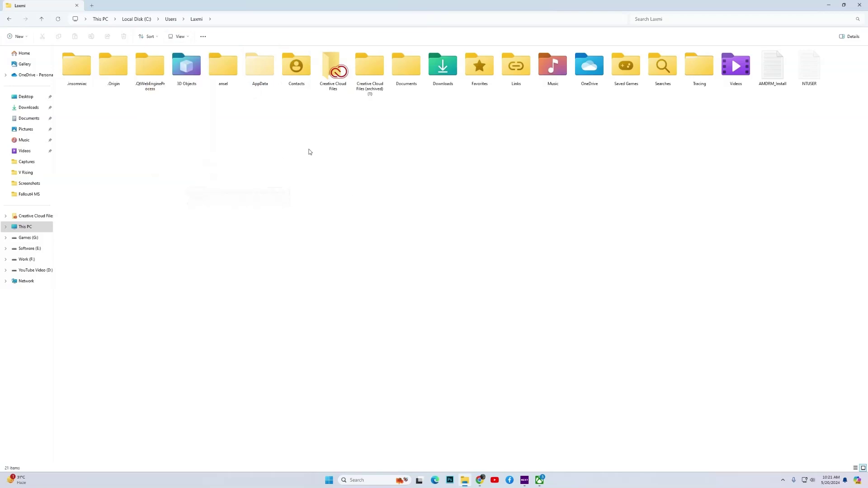
# Open the AppData\Local\Packages folder inside the user folder
pyautogui.doubleClick(261, 67)
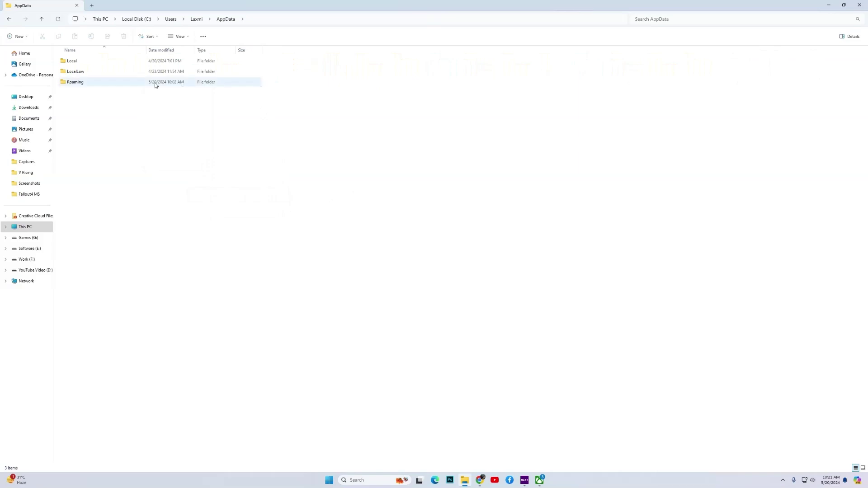
pyautogui.doubleClick(74, 62)
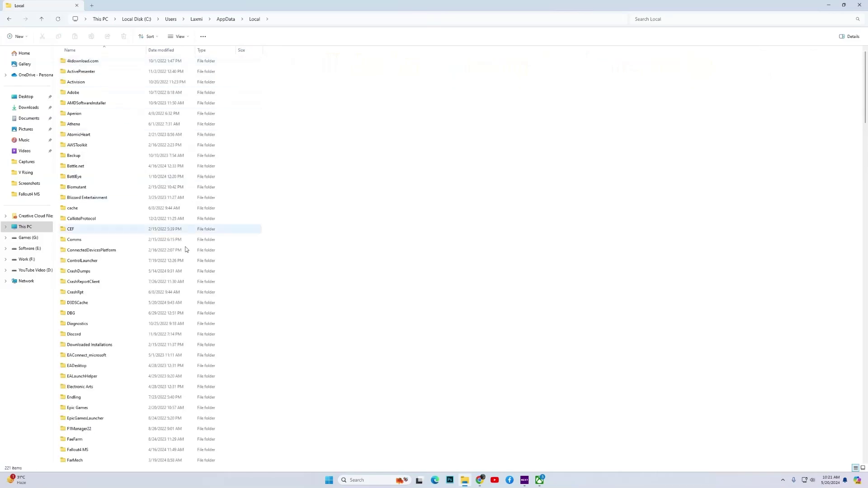
pyautogui.scroll(-5, 221, 271)
pyautogui.scroll(-12, 224, 282)
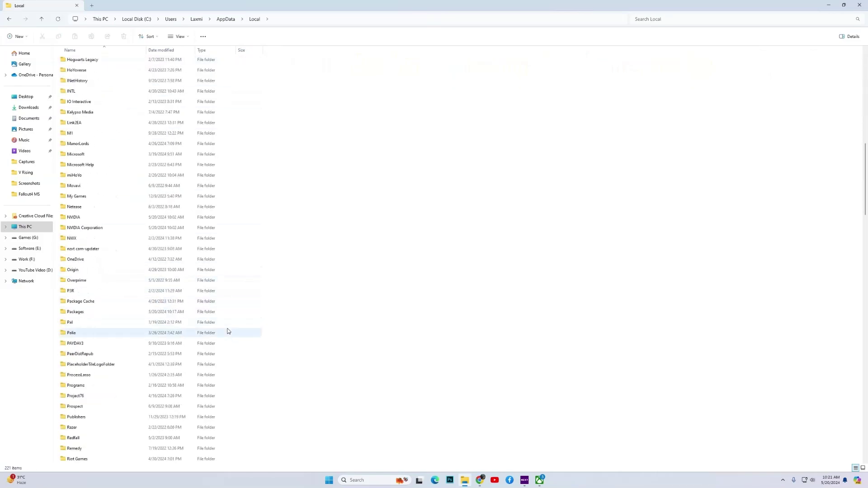
pyautogui.scroll(-1, 111, 362)
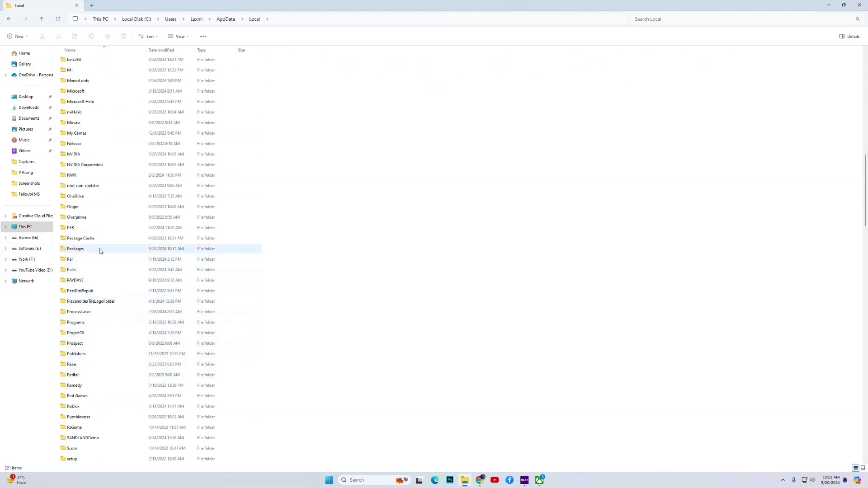
pyautogui.doubleClick(89, 250)
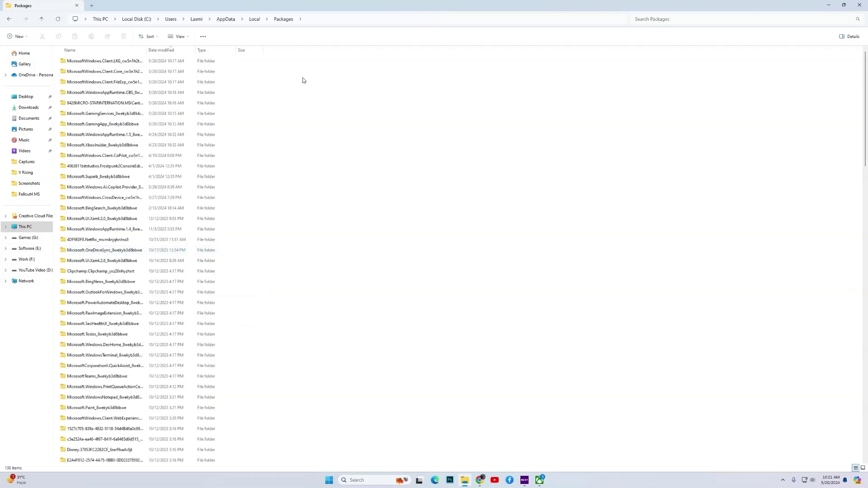
# Extend the current folder path to Microsoft.WindowsStore_8wekyb3d8bbwe and open that folder
pyautogui.click(315, 19)
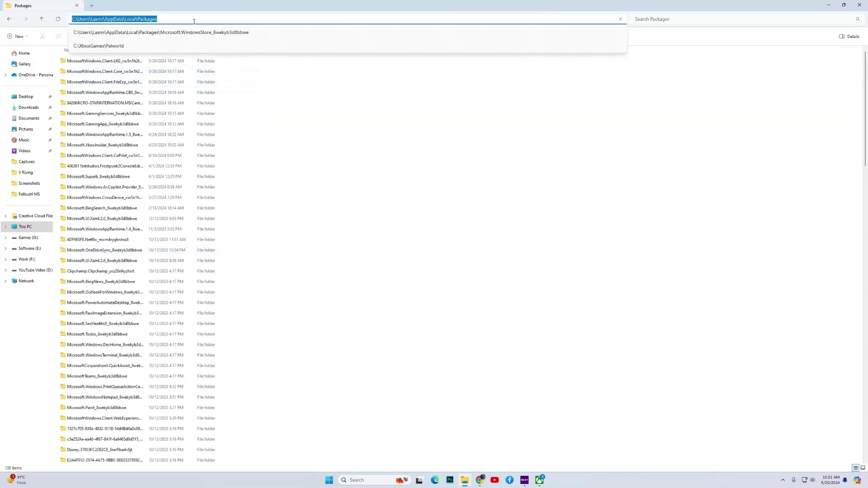
pyautogui.click(174, 20)
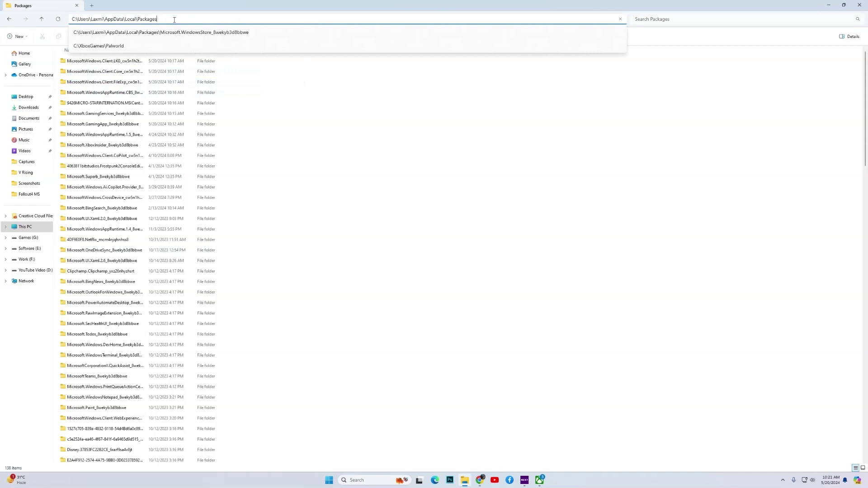
pyautogui.write('\\')
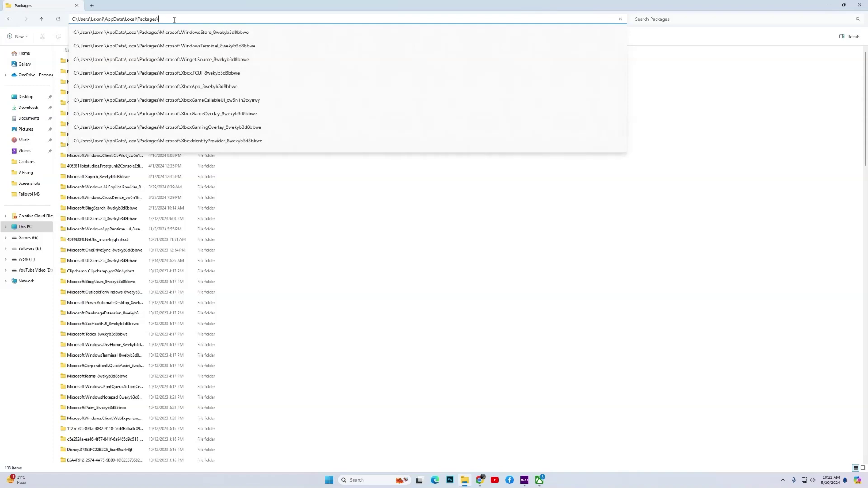
pyautogui.press('Down')
pyautogui.press('Return')
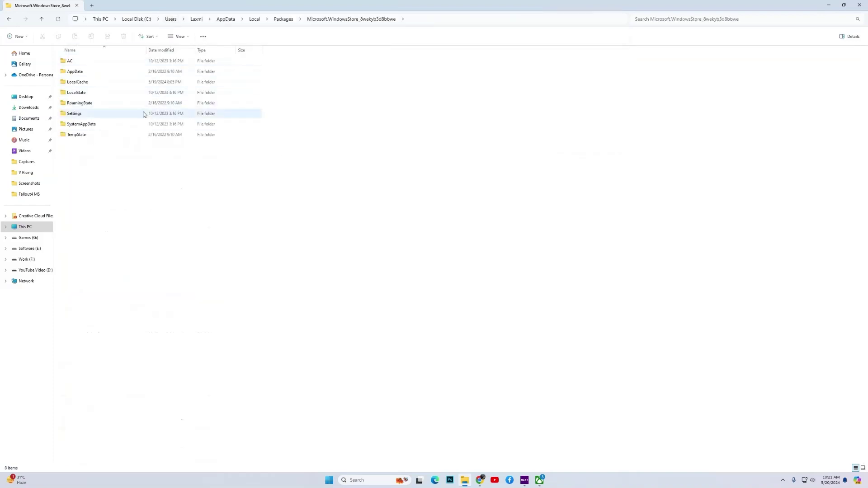
# Delete the LocalCache folder from the Microsoft Store package folder, and close File Explorer
pyautogui.click(84, 85)
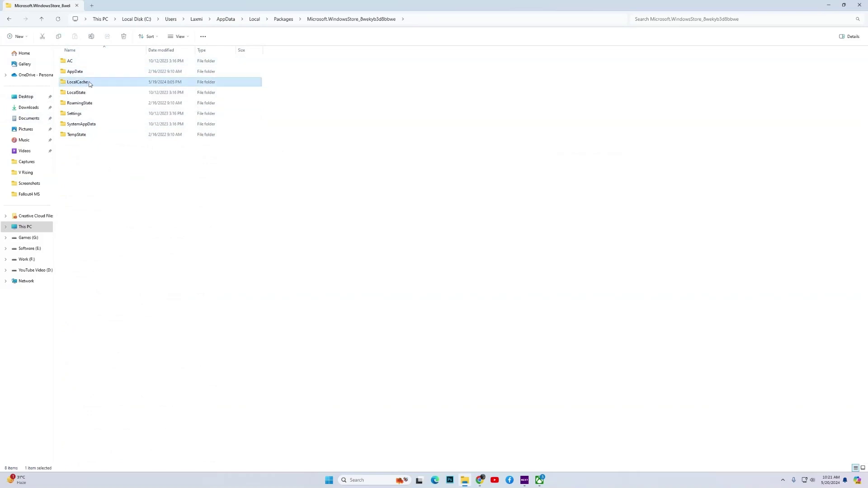
pyautogui.rightClick(88, 85)
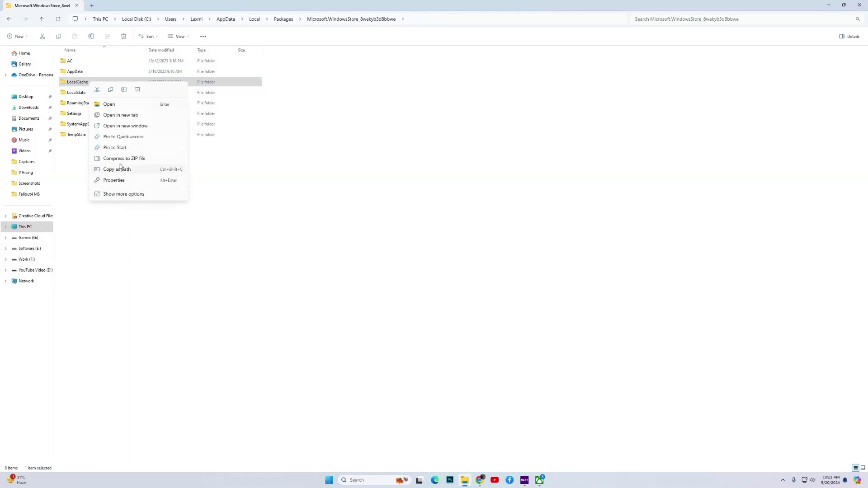
pyautogui.click(138, 89)
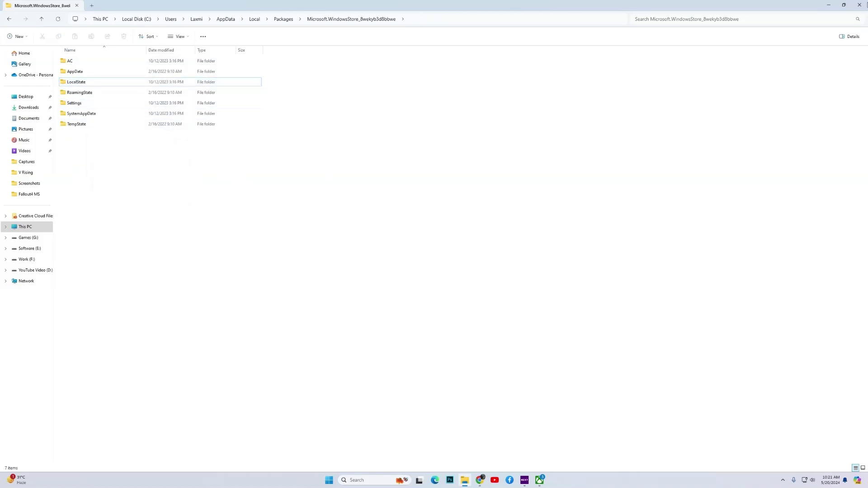
pyautogui.click(859, 5)
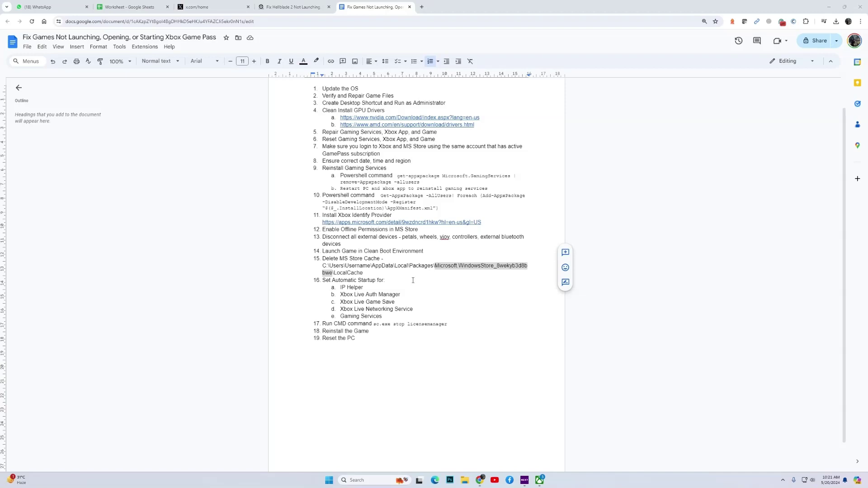
# Highlight the services listed under checklist item 16, from IP Helper to Gaming Services, and clear the selection
pyautogui.scroll(-1, 413, 280)
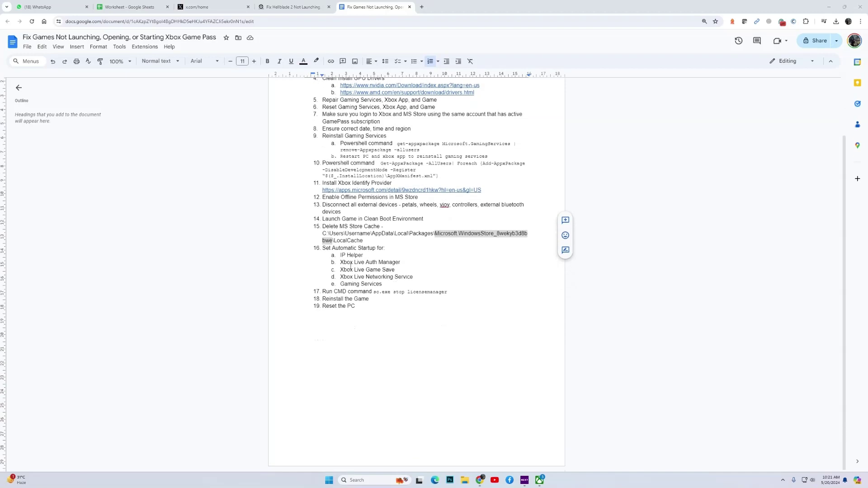
pyautogui.moveTo(340, 255); pyautogui.dragTo(399, 262)
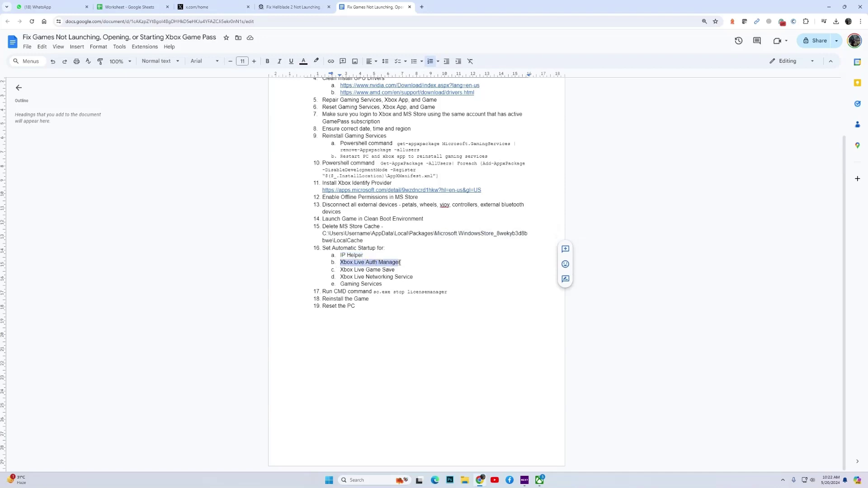
pyautogui.moveTo(344, 270); pyautogui.dragTo(415, 280)
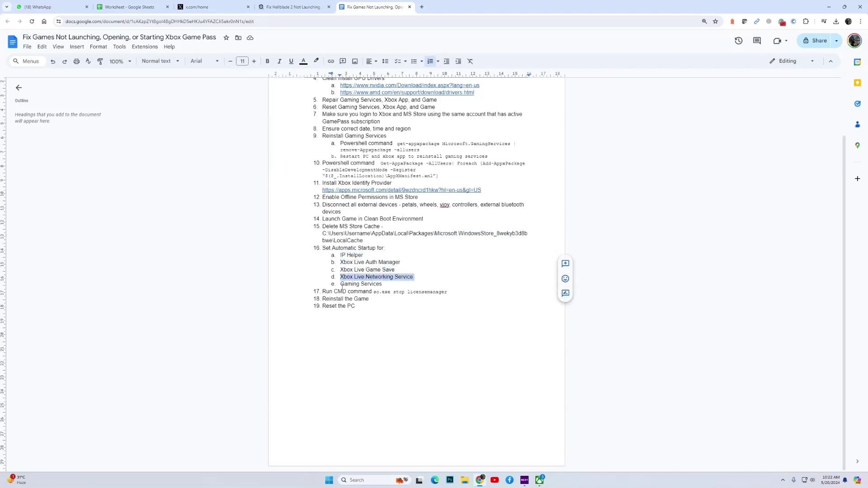
pyautogui.moveTo(341, 285); pyautogui.dragTo(383, 285)
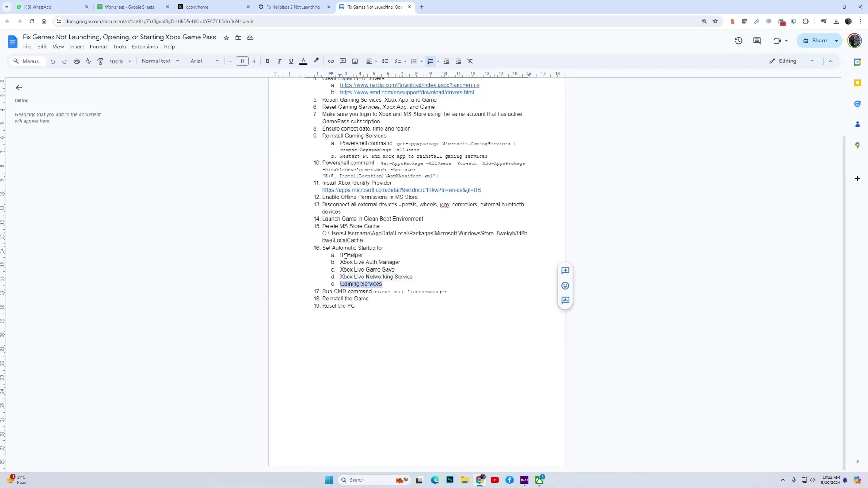
pyautogui.moveTo(341, 256); pyautogui.dragTo(384, 283)
pyautogui.click(370, 271)
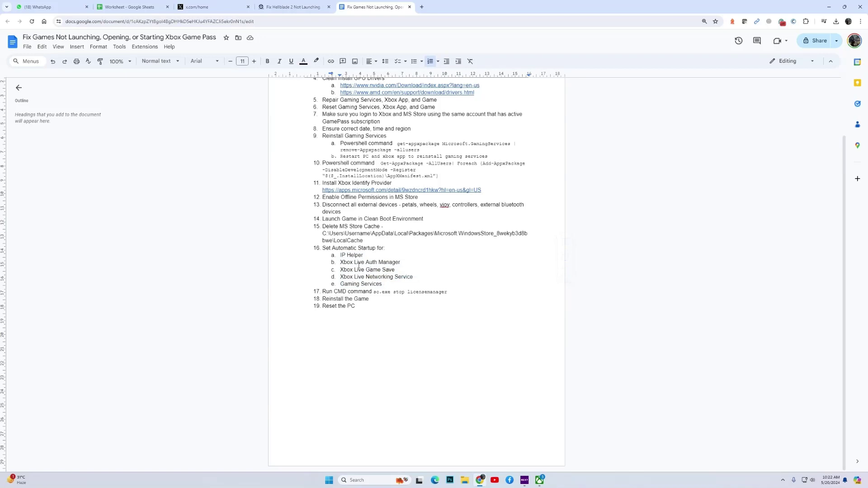
# Search Windows for services, run Services as administrator, and move its window clear of the checklist
pyautogui.click(362, 480)
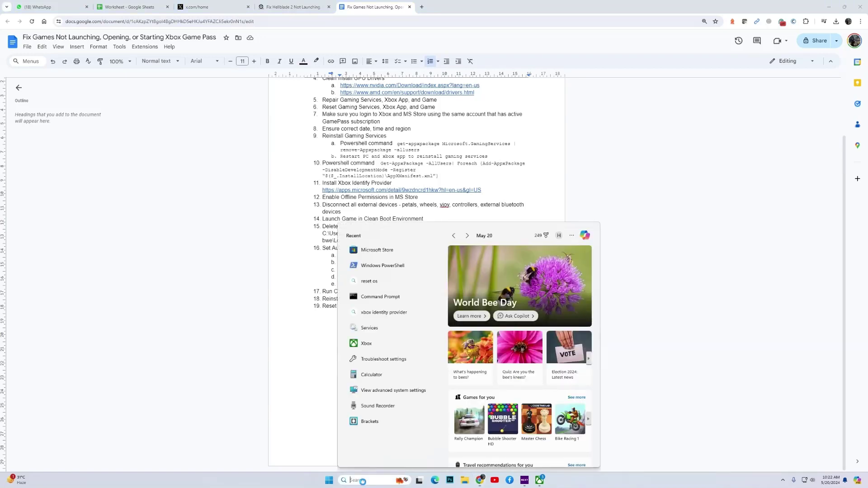
pyautogui.write('services')
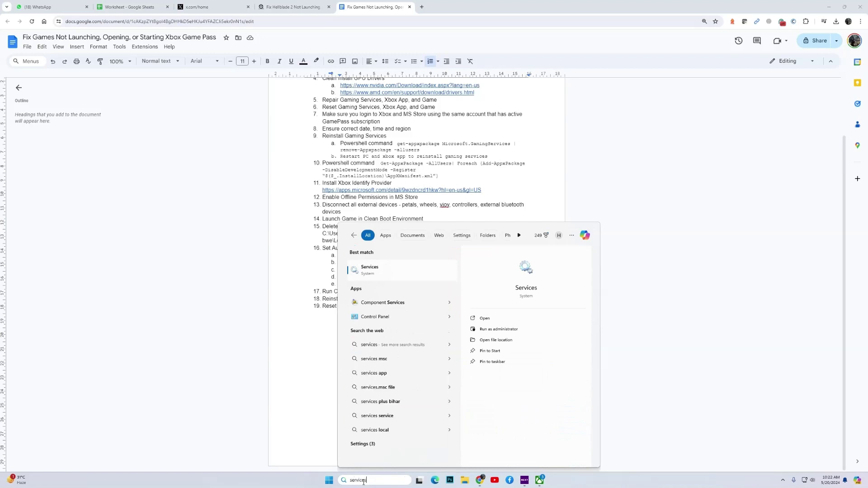
pyautogui.click(502, 330)
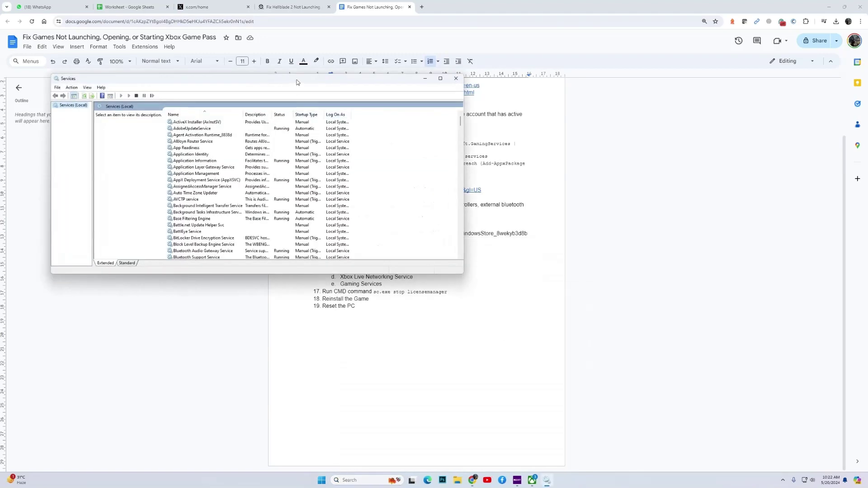
pyautogui.moveTo(296, 80); pyautogui.dragTo(688, 133)
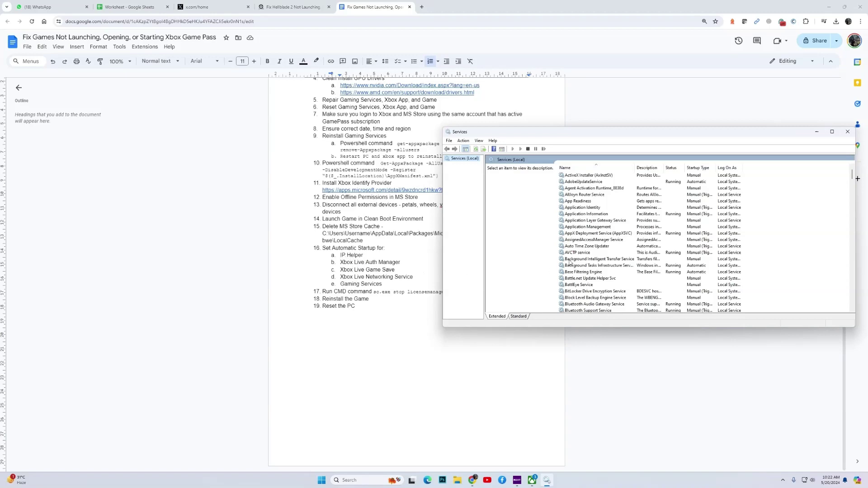
# Find and select the IP Helper service in the Services list to check its startup type
pyautogui.scroll(-14, 605, 250)
pyautogui.scroll(-15, 616, 255)
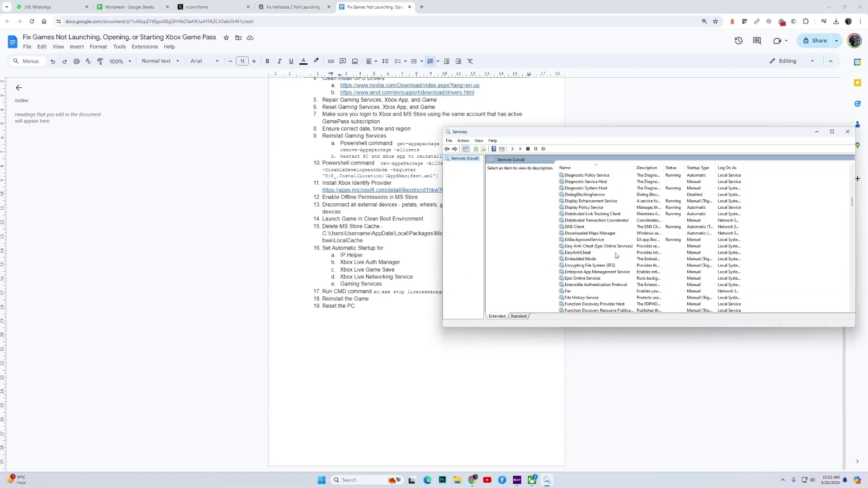
pyautogui.scroll(-1, 615, 256)
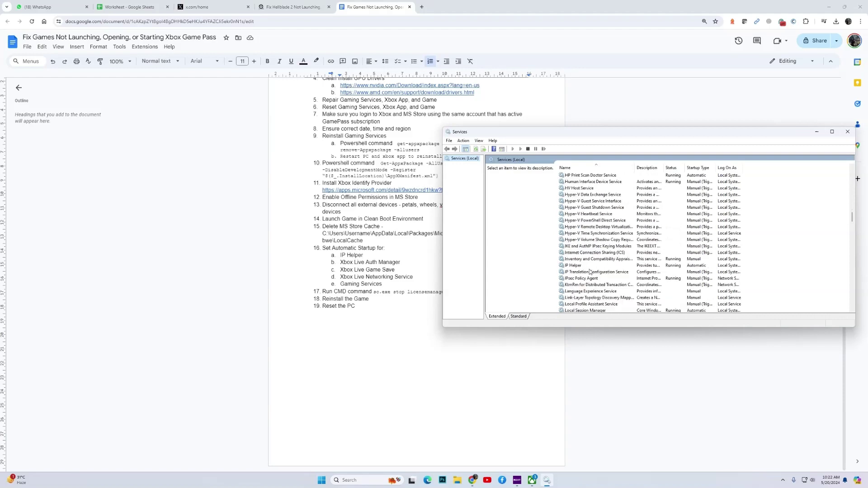
pyautogui.click(581, 267)
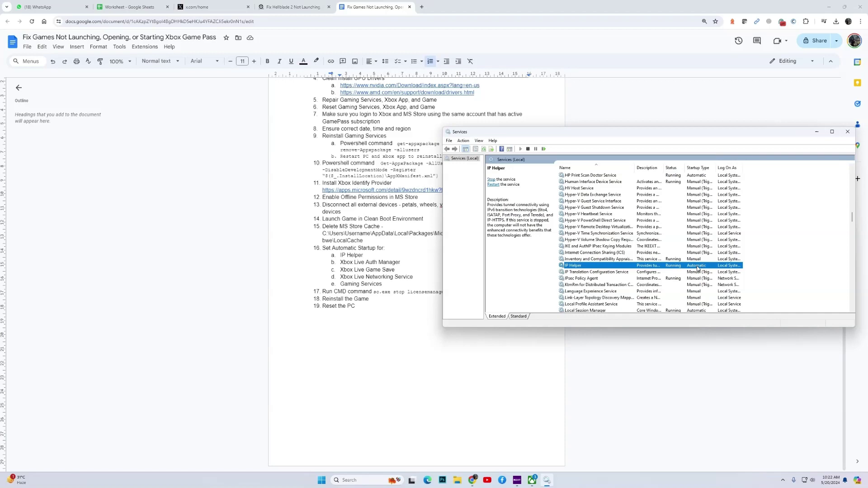
# Set the IP Helper service's startup type to Automatic in its properties, apply the change, and close the dialog
pyautogui.rightClick(698, 269)
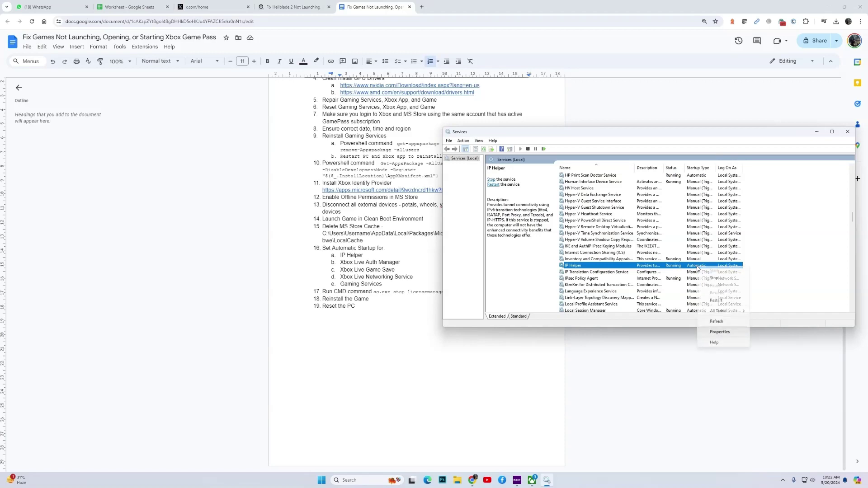
pyautogui.click(714, 332)
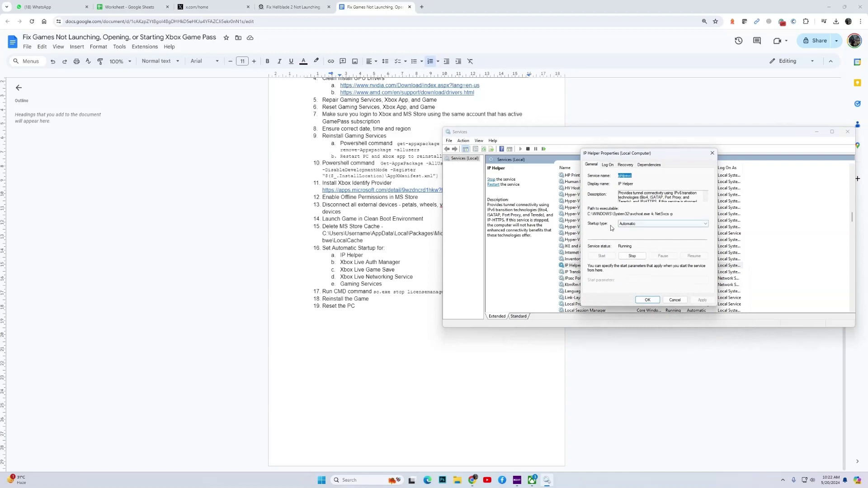
pyautogui.click(654, 225)
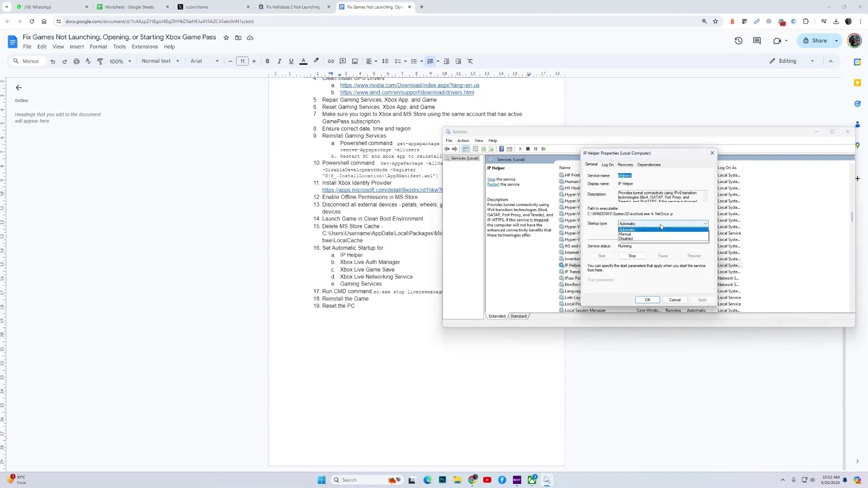
pyautogui.click(625, 236)
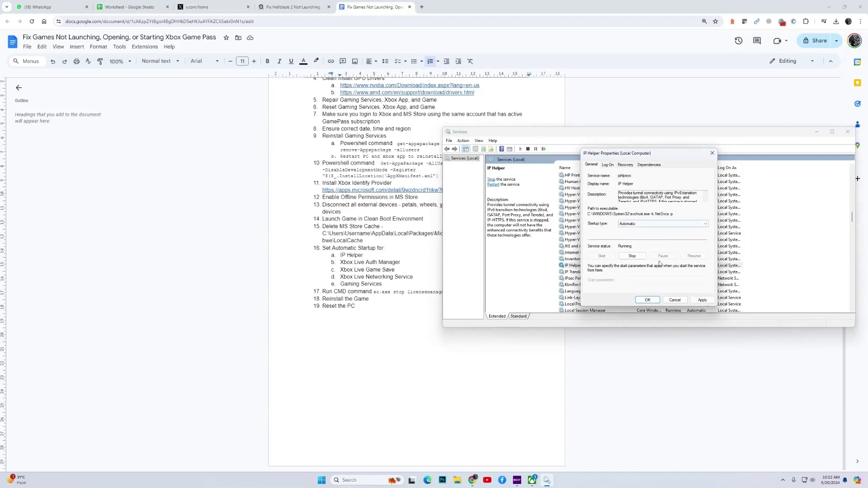
pyautogui.click(702, 299)
pyautogui.click(655, 300)
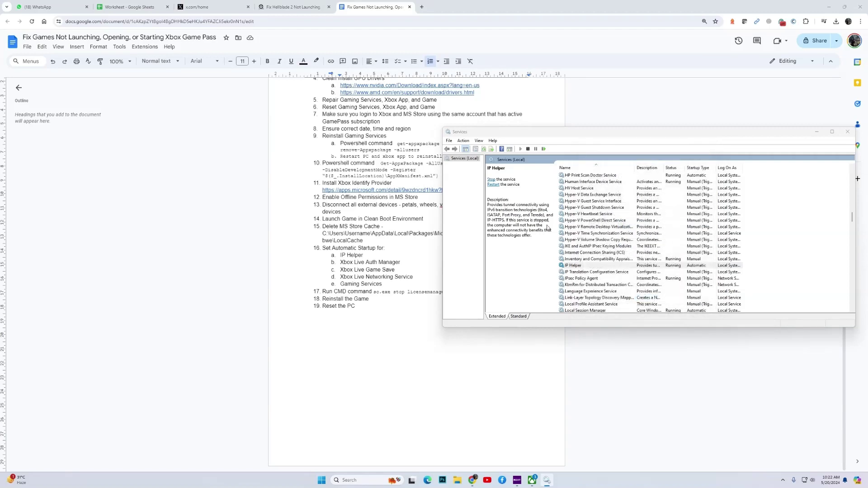
# Highlight the services under checklist item 16, clear the selection, and copy the command "sc.exe stop licensemanager" from item 17
pyautogui.moveTo(342, 256); pyautogui.dragTo(394, 282)
pyautogui.click(430, 271)
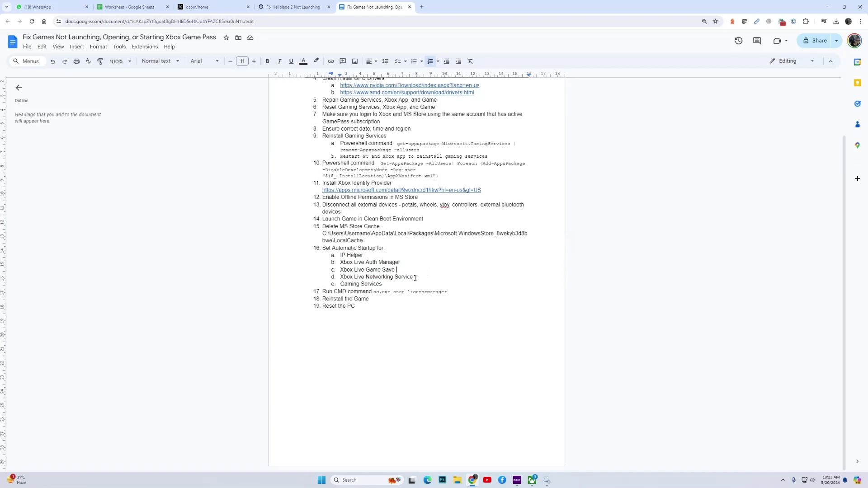
pyautogui.moveTo(373, 292); pyautogui.dragTo(449, 294)
pyautogui.hotkey('ctrl', 'c')
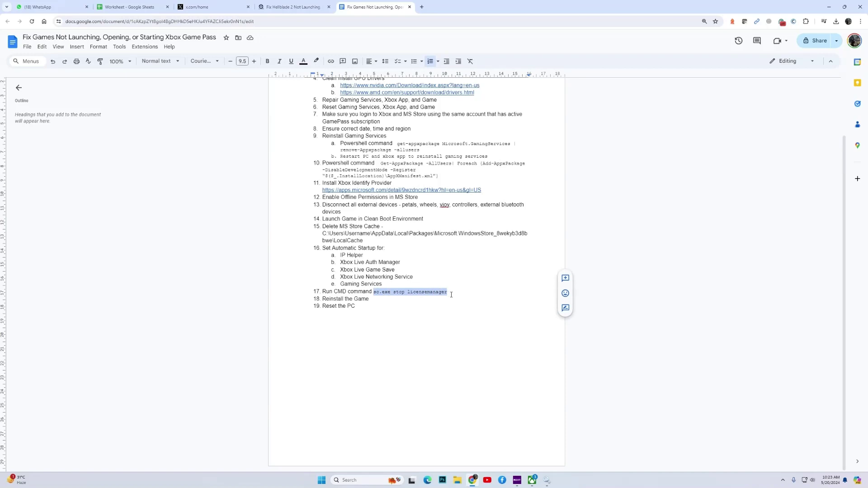
# Search Windows for cmd, run Command Prompt as administrator, execute "sc.exe stop licensemanager" in it, and close its window
pyautogui.click(373, 482)
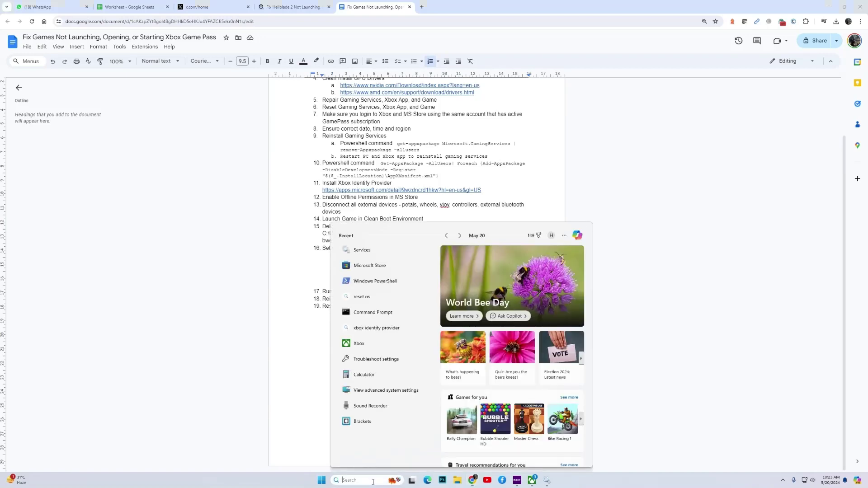
pyautogui.write('cmd')
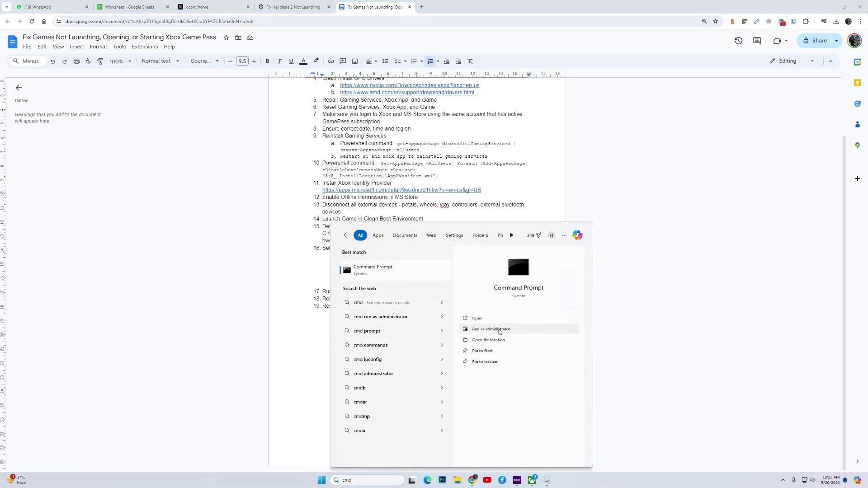
pyautogui.click(499, 331)
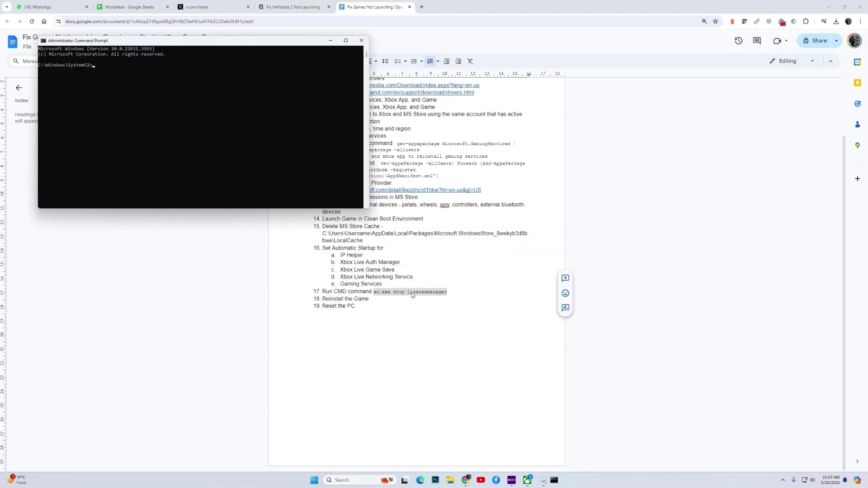
pyautogui.moveTo(232, 42); pyautogui.dragTo(465, 139)
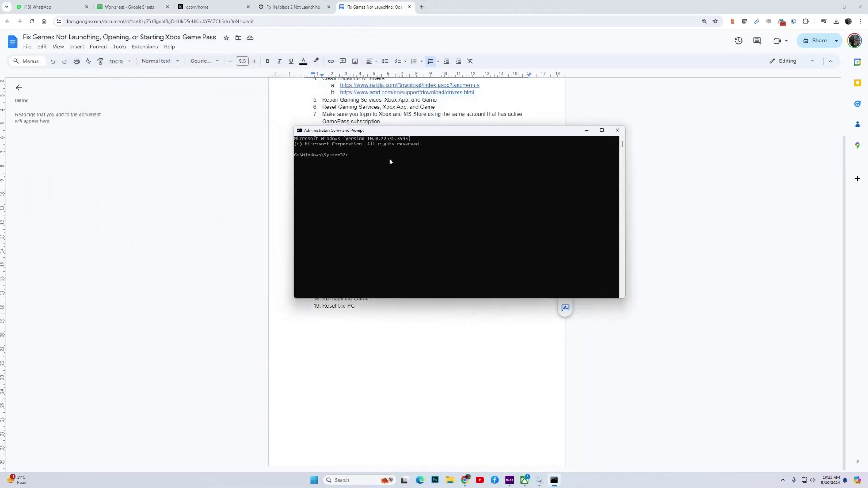
pyautogui.hotkey('ctrl', 'v')
pyautogui.press('Return')
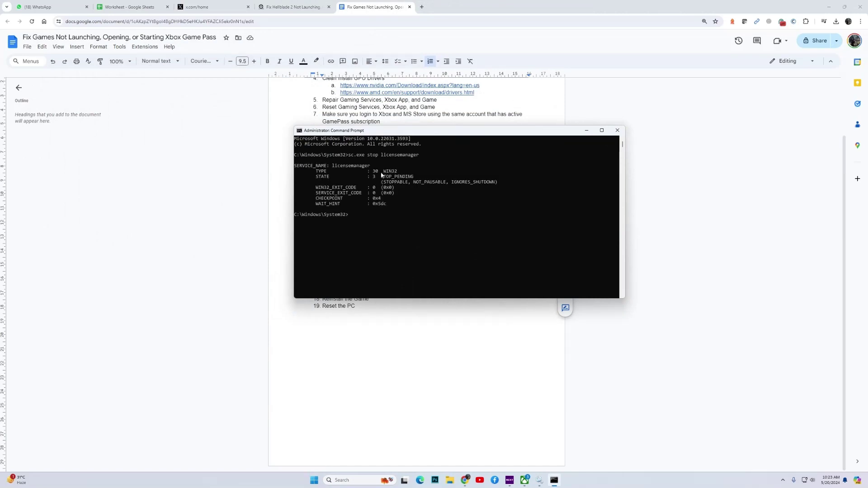
pyautogui.click(254, 298)
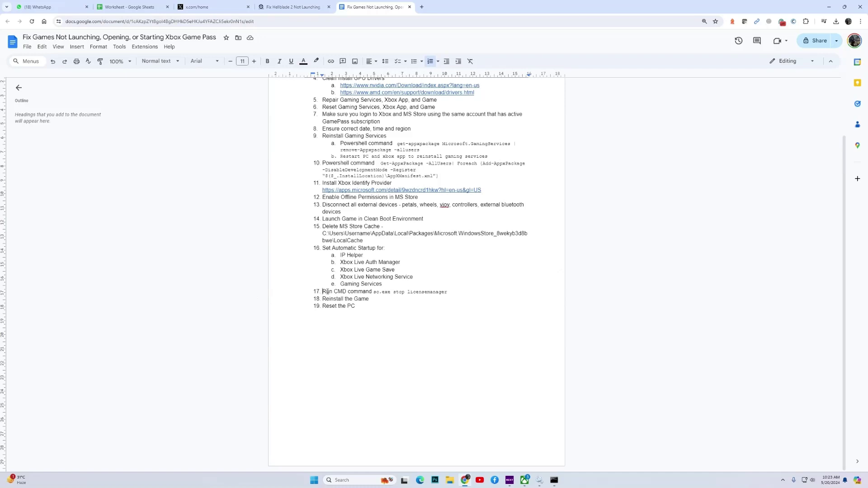
pyautogui.click(554, 480)
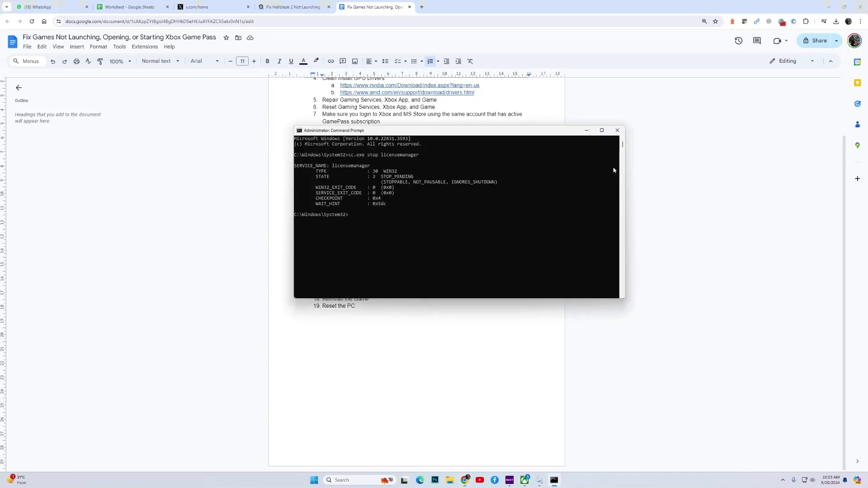
pyautogui.click(617, 131)
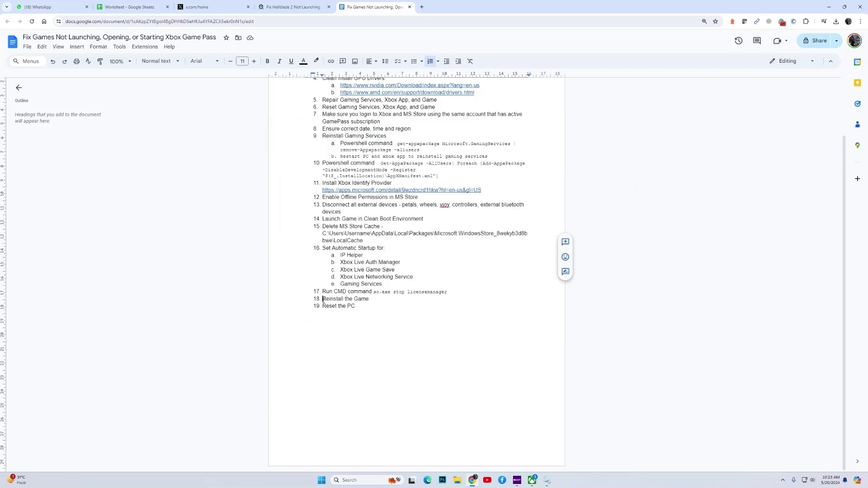
# Highlight checklist items 18 "Reinstall the Game" and 19 "Reset the PC" one after the other, and clear the selection
pyautogui.moveTo(323, 298); pyautogui.dragTo(380, 309)
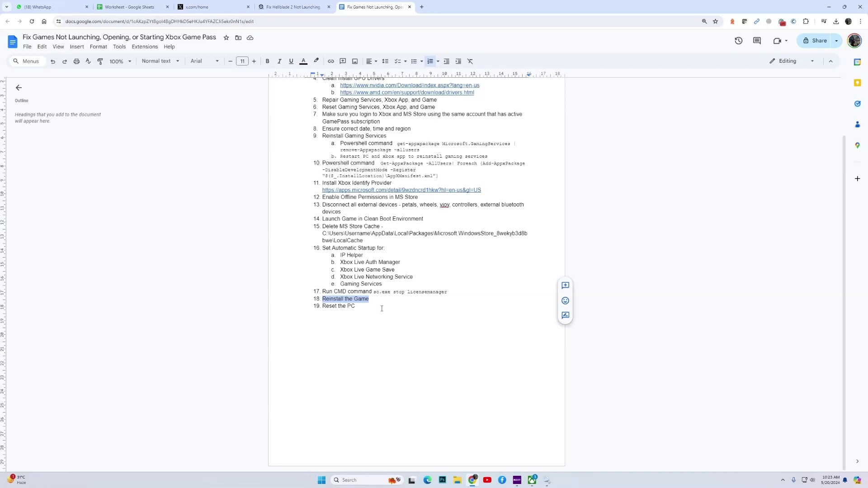
pyautogui.click(374, 309)
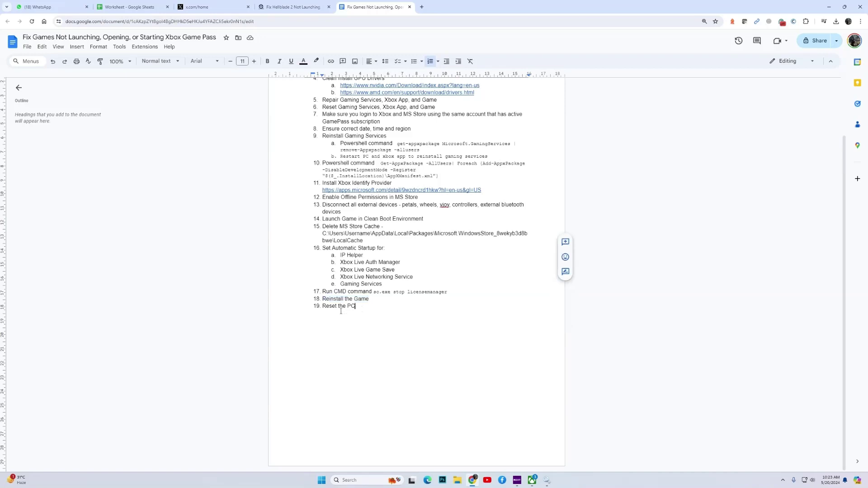
pyautogui.moveTo(324, 307); pyautogui.dragTo(370, 308)
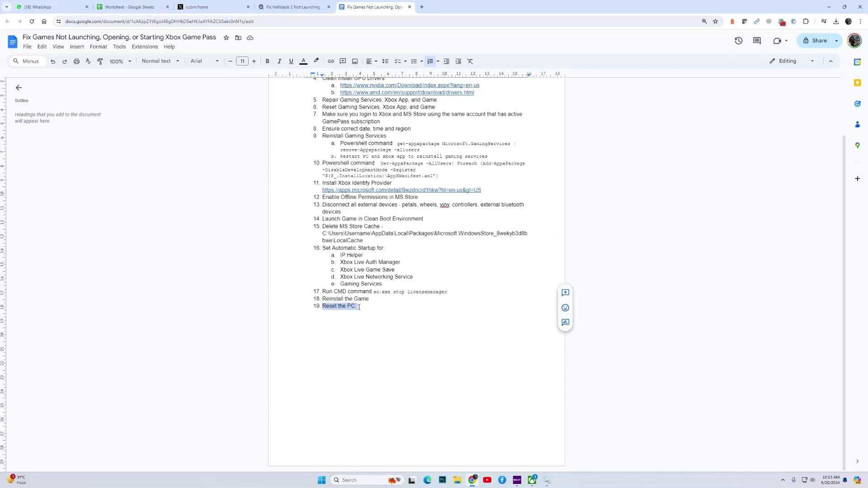
pyautogui.click(416, 307)
# Open Windows Settings and go to the Recovery page under System, which holds the Reset this PC option
pyautogui.press('super+i')
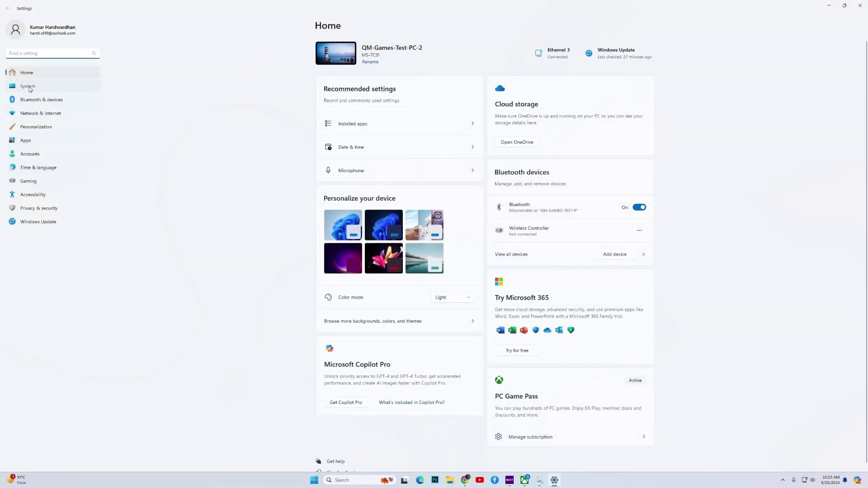
pyautogui.click(58, 87)
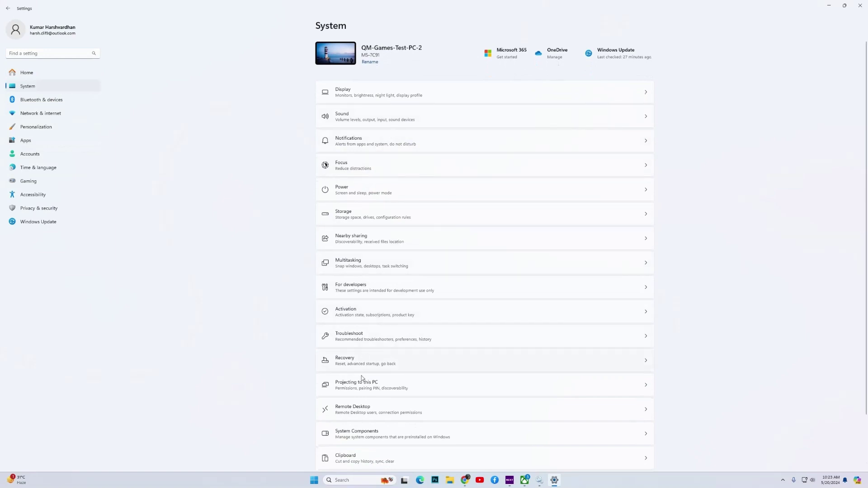
pyautogui.click(378, 363)
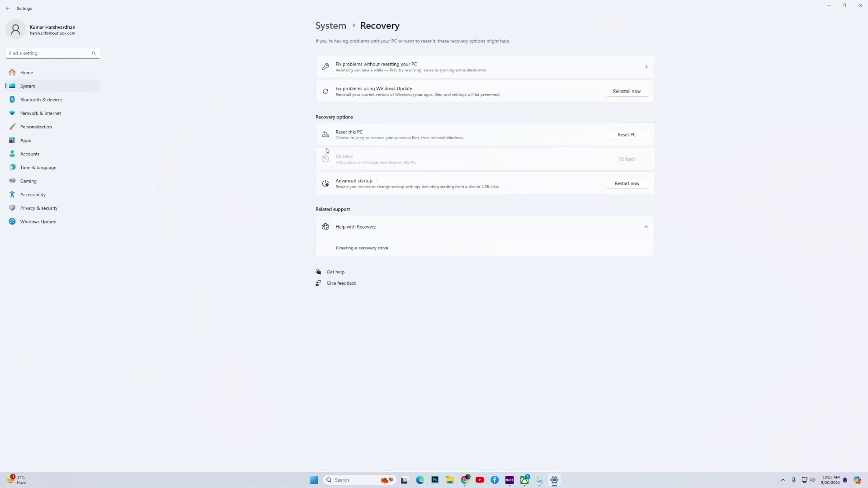